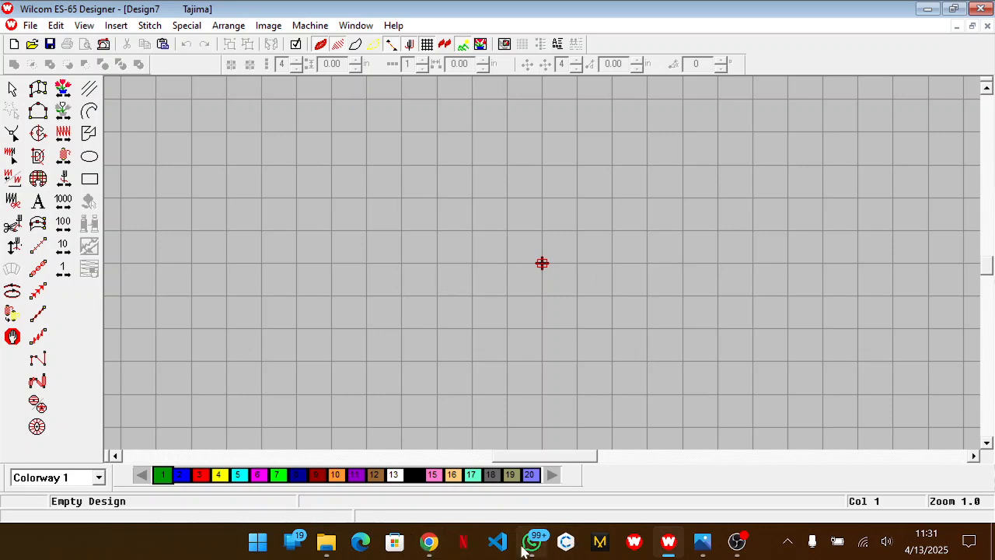
Copy the green circle-and-stem outline from the Pkt template design into Design7.
mouse_move(523, 549)
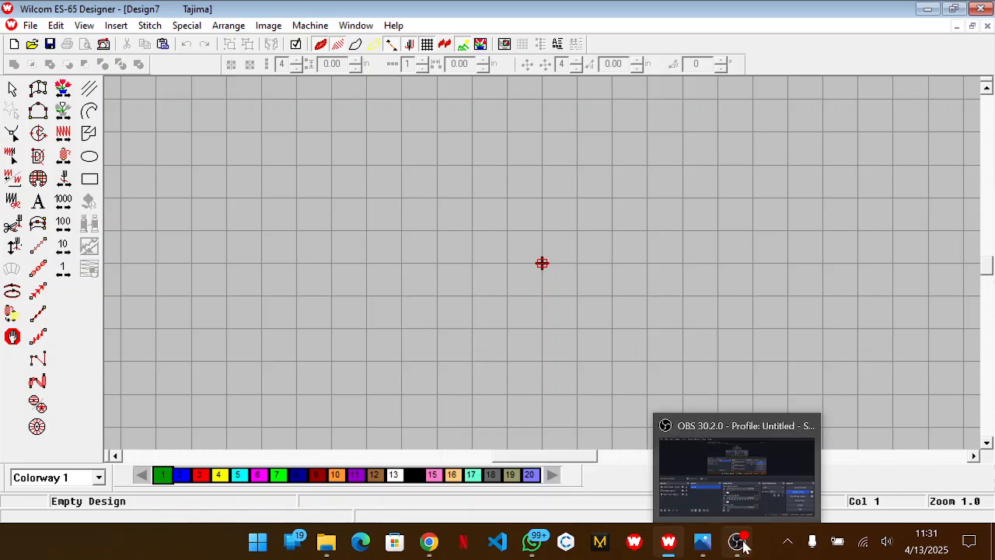
mouse_move(331, 550)
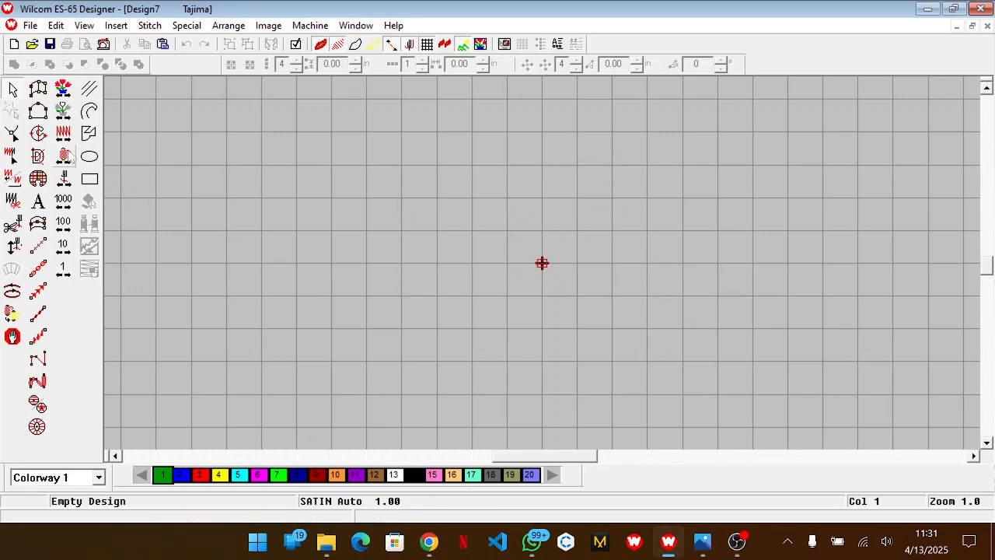
click(368, 26)
click(437, 153)
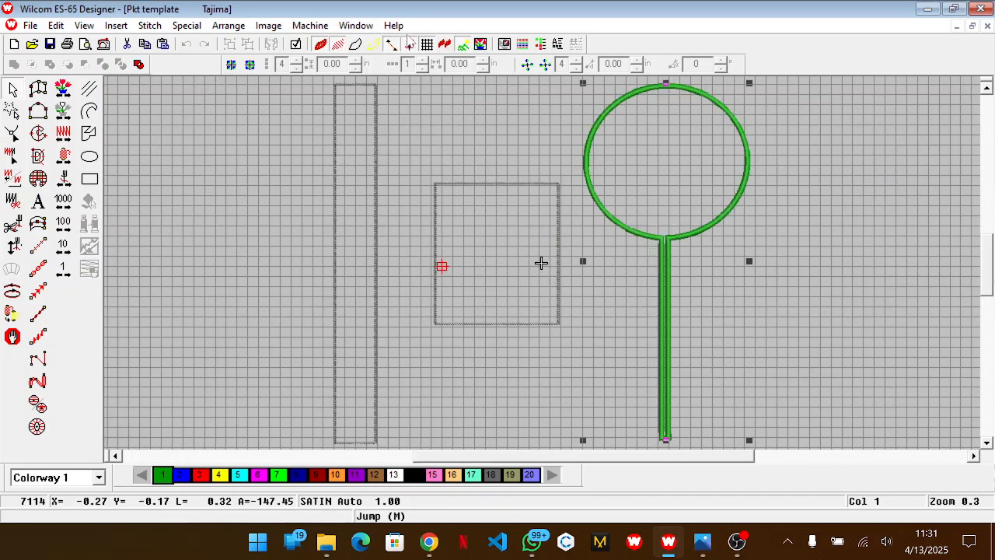
click(364, 27)
click(423, 182)
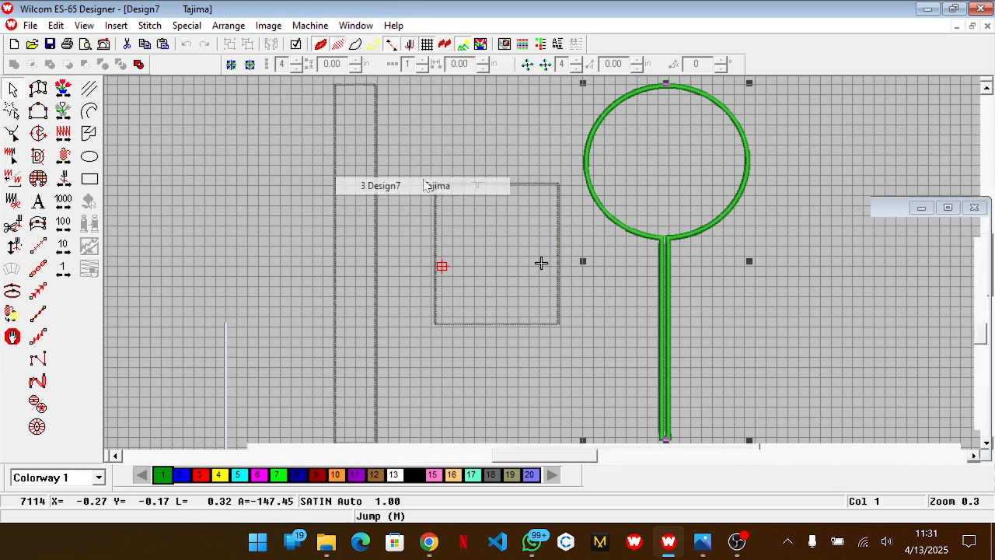
key(shift+z)
key(shift+z)
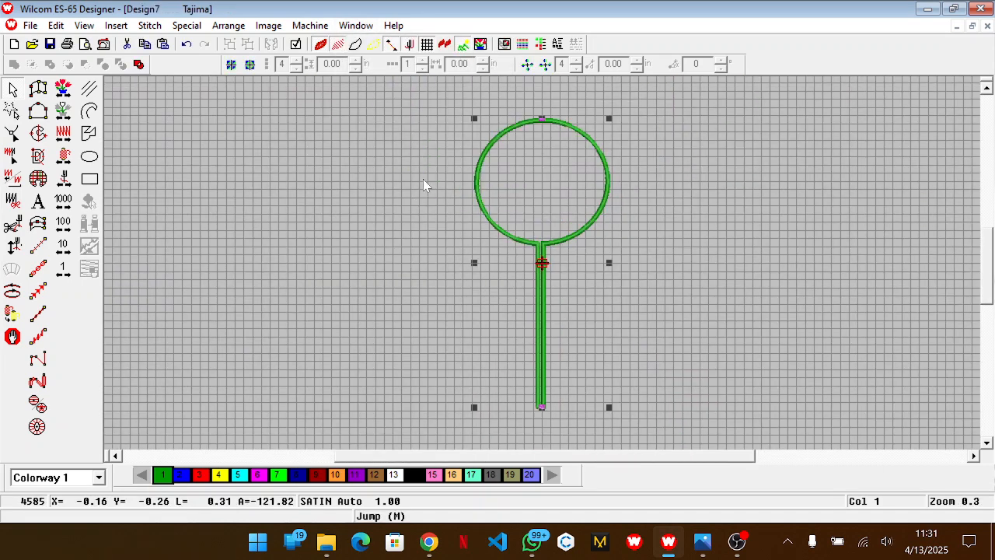
Measure from the corner of the neck opening to the lower-left inner edge of the circle.
key(0)
key(z)
scroll(590, 220, up, 3)
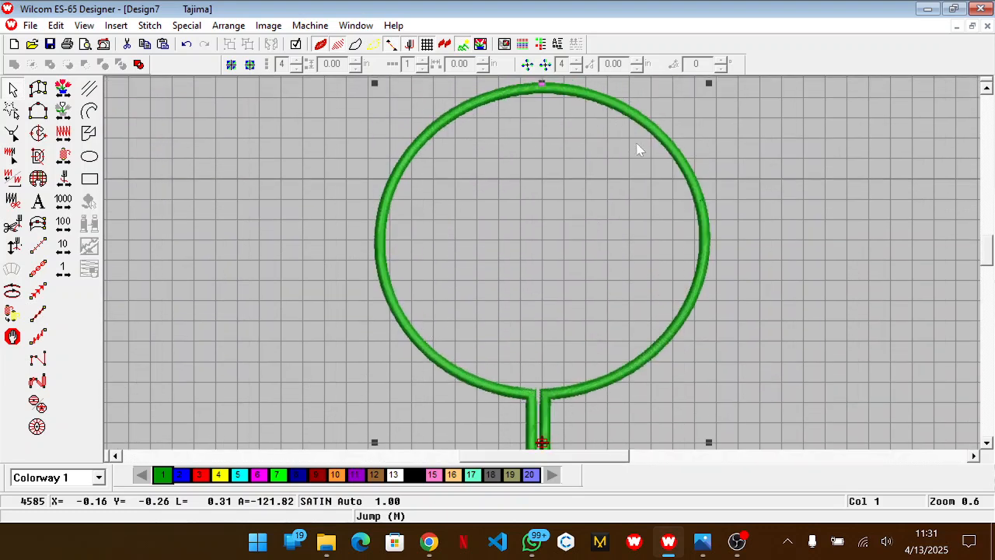
scroll(548, 393, down, 1)
scroll(549, 392, up, 1)
key(m)
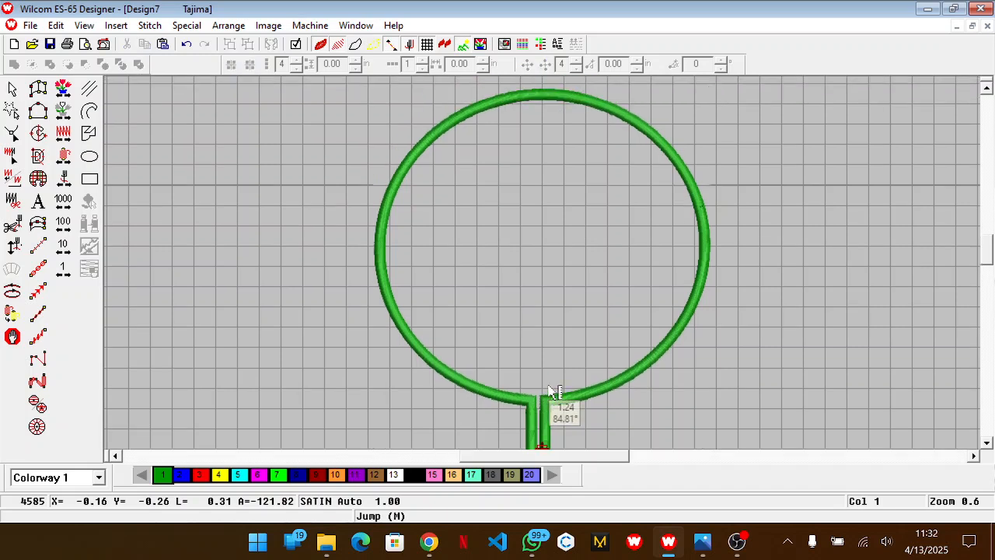
scroll(543, 385, down, 1)
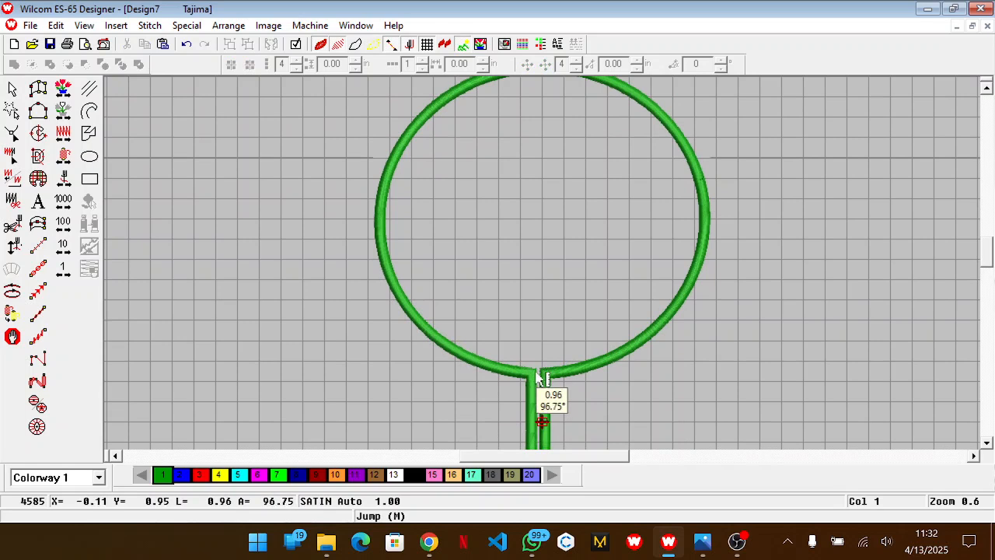
scroll(535, 372, down, 1)
key(z)
scroll(536, 373, down, 4)
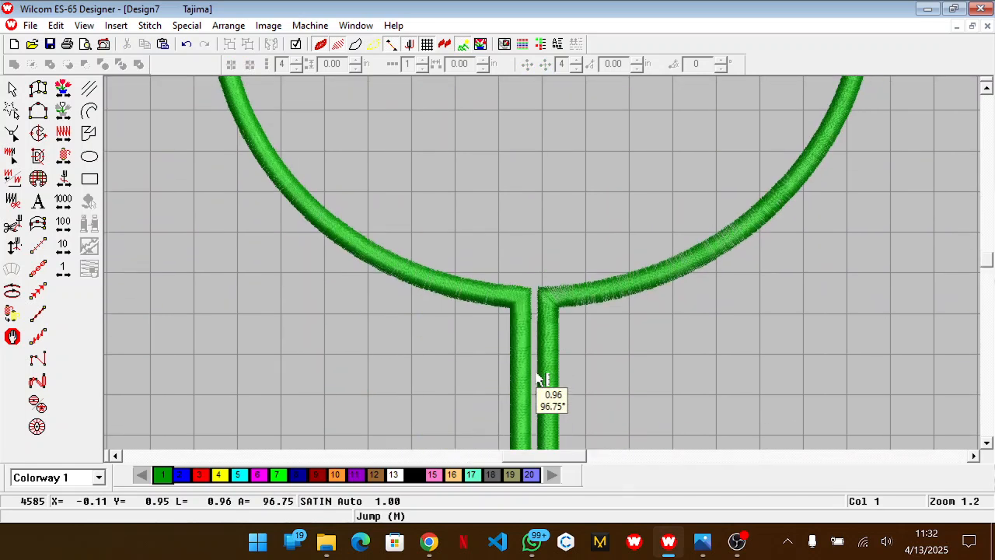
click(528, 291)
click(324, 204)
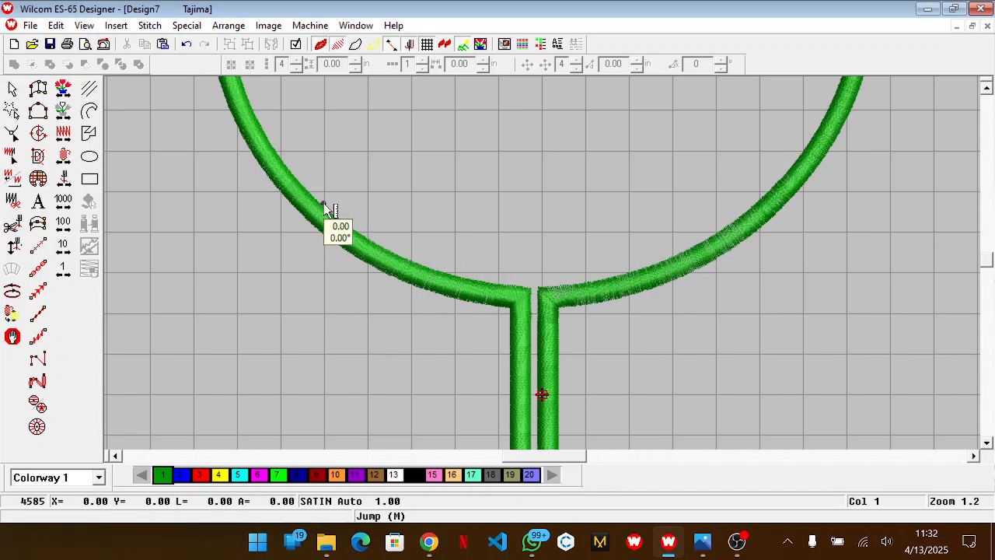
Measure from the circle's left inner edge down to the neck opening.
click(387, 138)
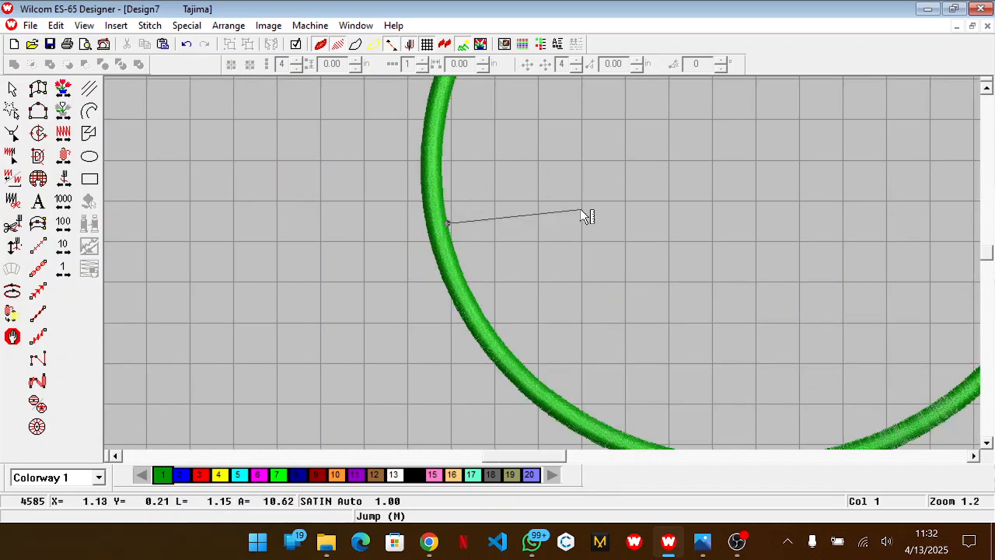
scroll(823, 315, down, 2)
scroll(824, 315, down, 1)
scroll(823, 315, up, 1)
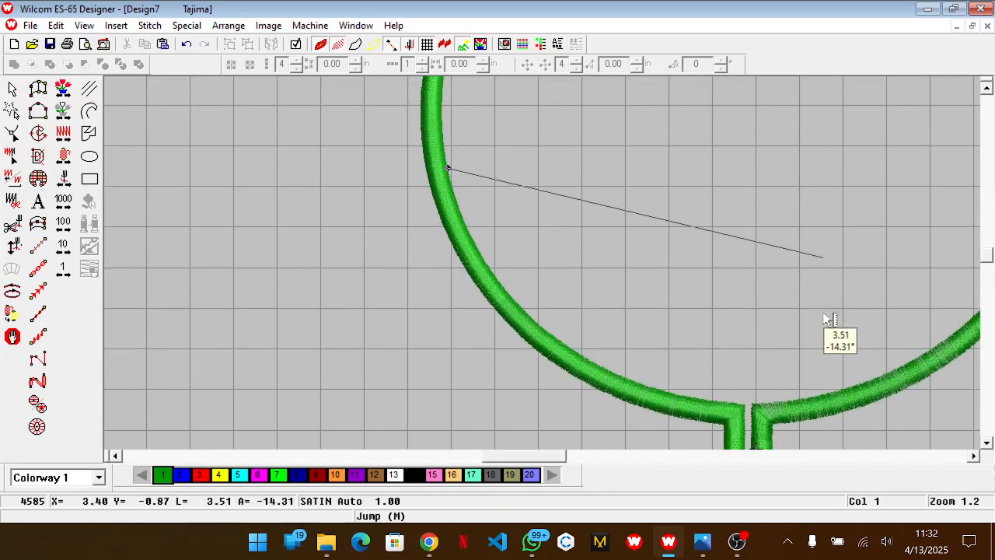
scroll(829, 319, down, 2)
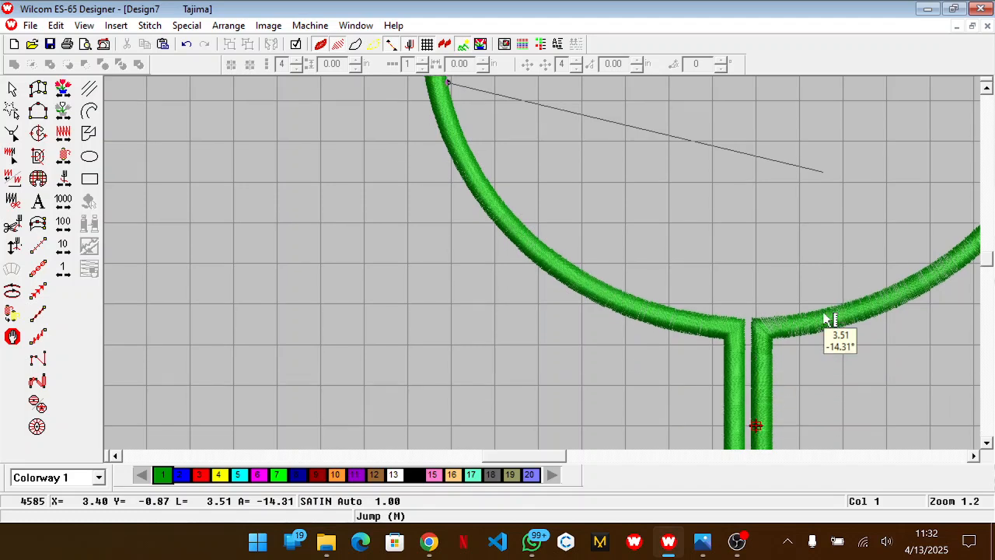
click(745, 325)
Measure the circle's inner width straight across, from its left inner edge to its right inner edge.
scroll(745, 327, up, 3)
key(shift+z)
scroll(746, 328, down, 2)
scroll(745, 327, up, 2)
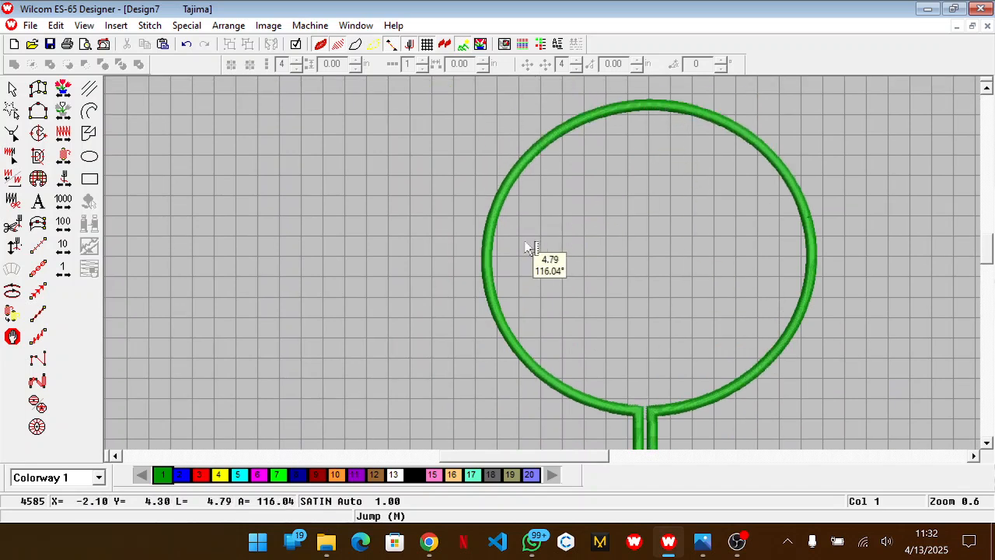
click(492, 250)
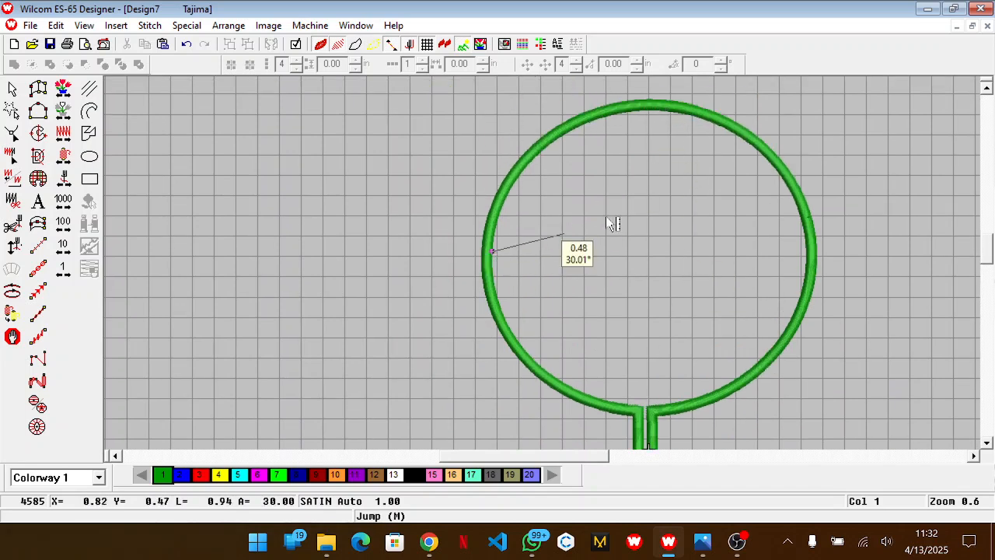
click(808, 259)
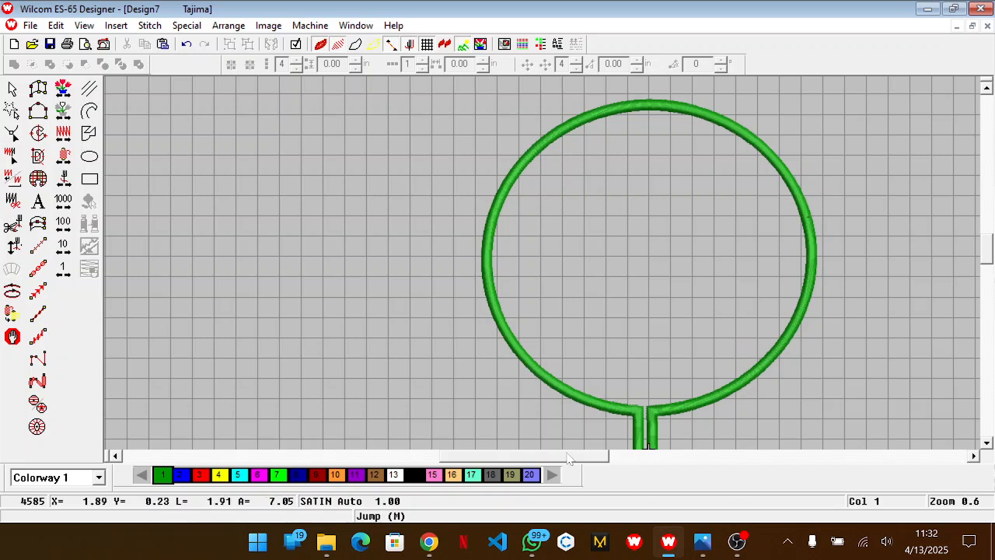
drag(565, 456, 595, 455)
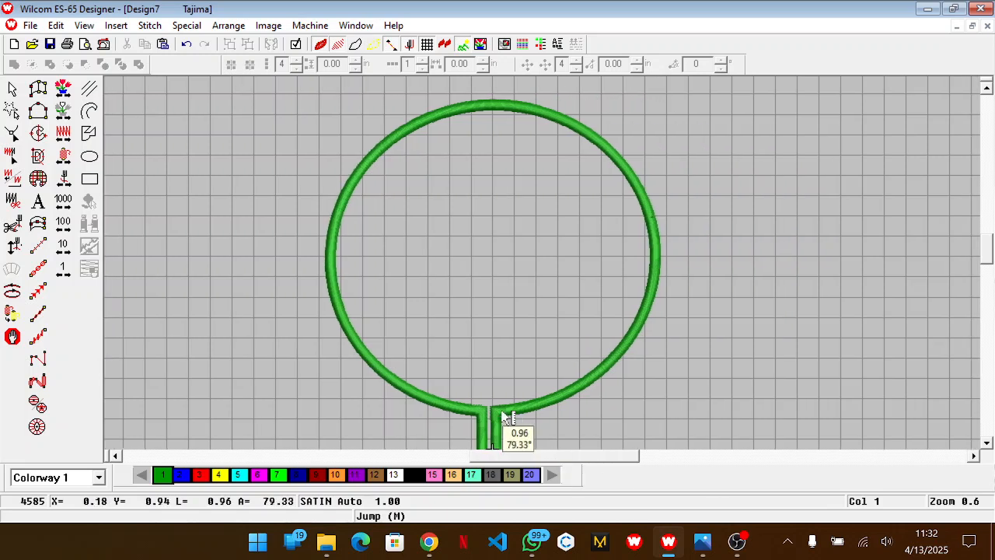
key(Escape)
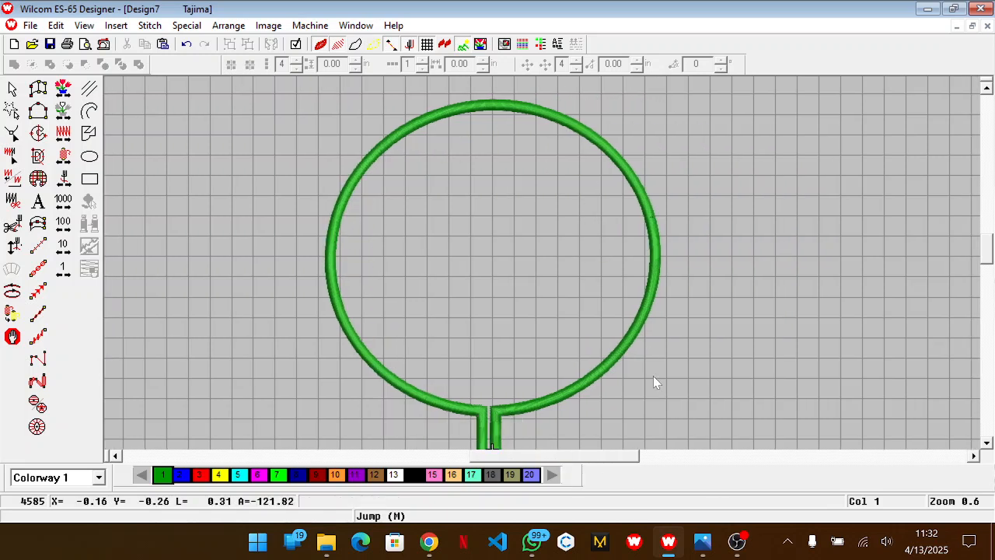
drag(636, 460, 683, 460)
scroll(589, 296, down, 3)
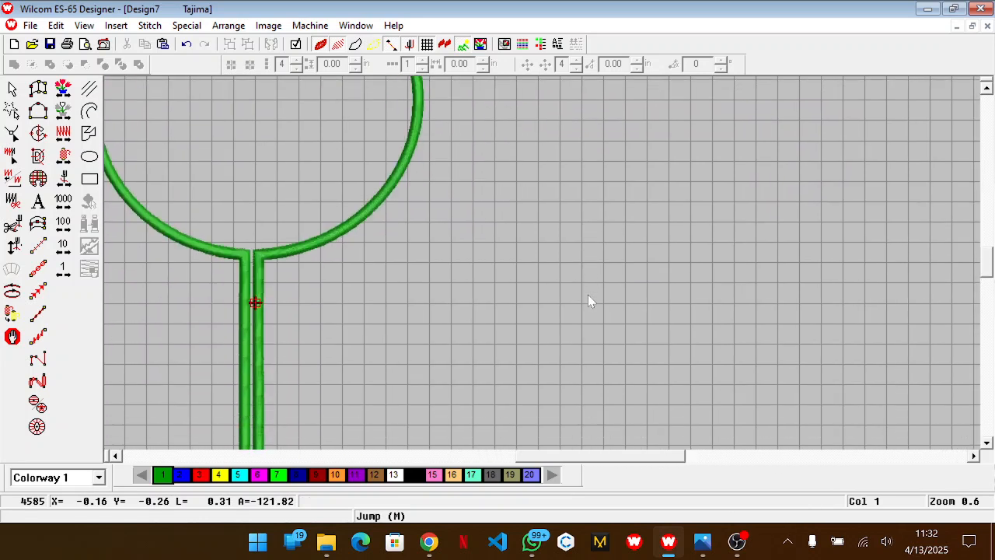
scroll(589, 296, up, 3)
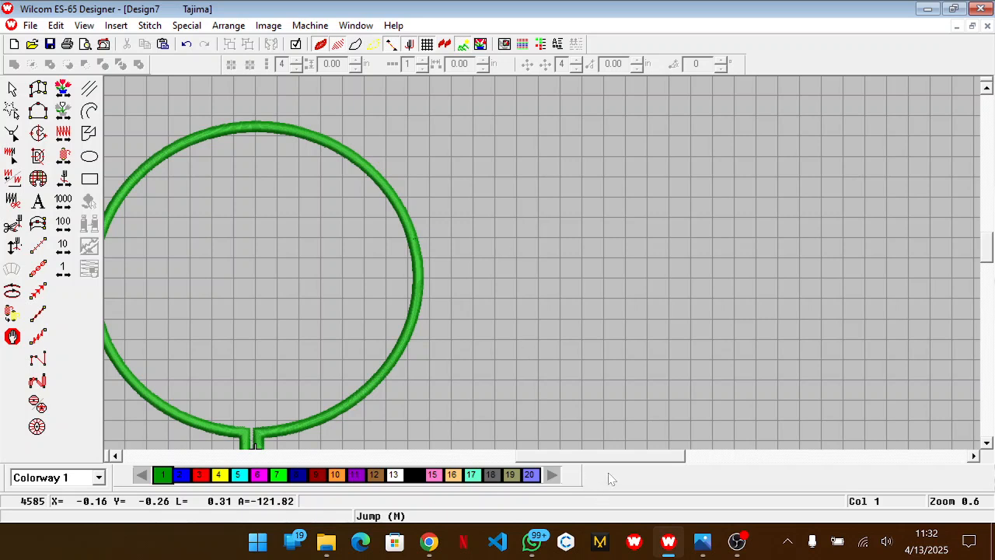
drag(629, 460, 611, 461)
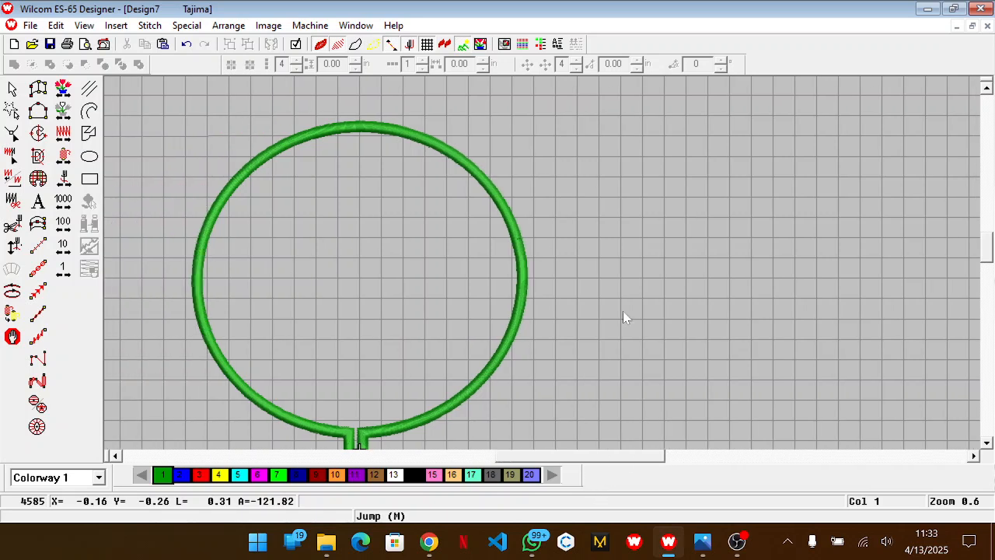
scroll(623, 311, down, 2)
scroll(623, 311, up, 2)
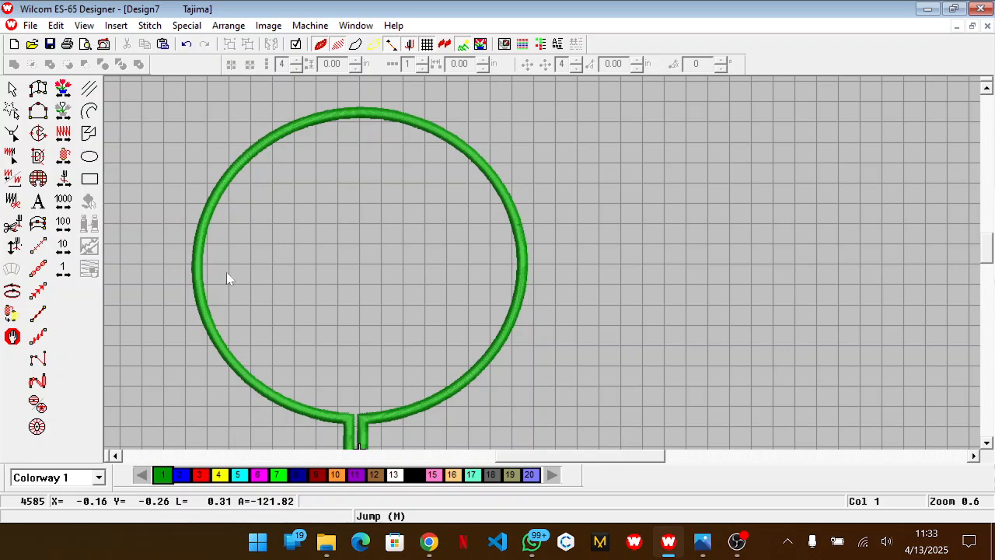
With the lettering tool active, browse the Windows symbol picker's general punctuation, currency and Latin symbols for a special character.
click(40, 205)
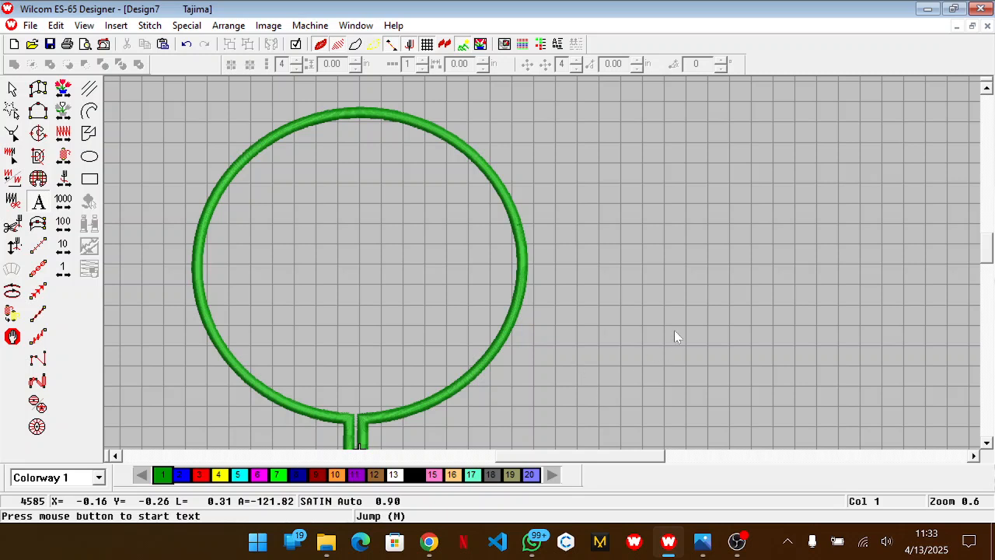
key(super+period)
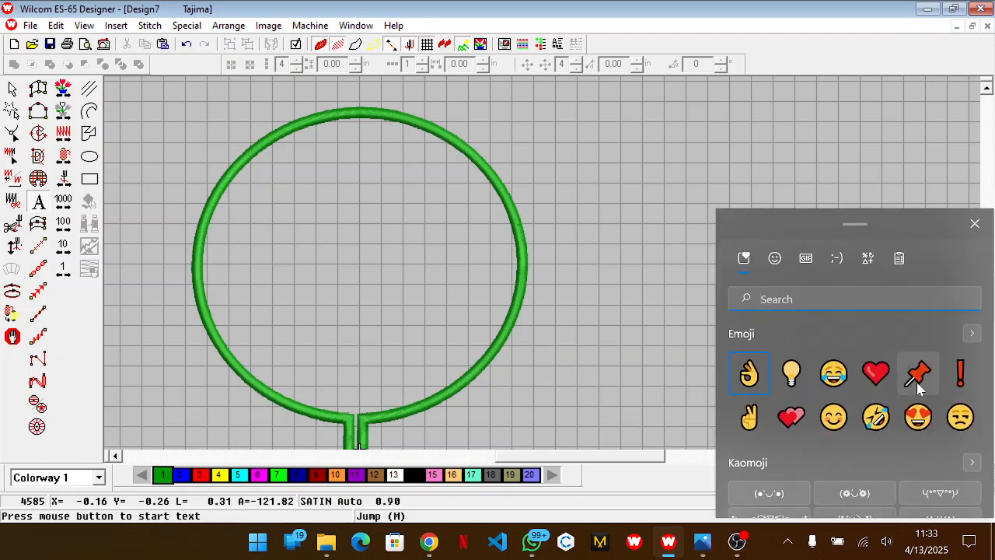
click(869, 261)
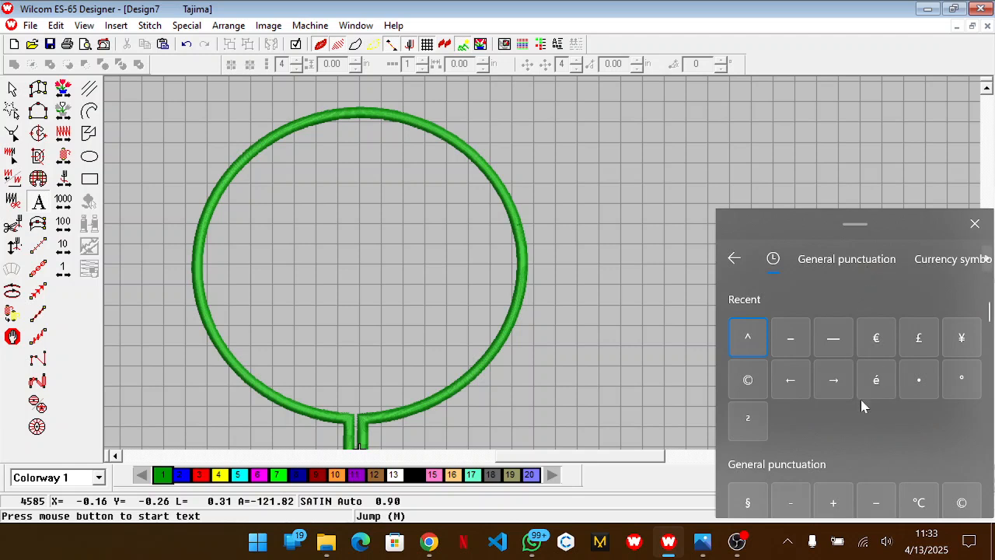
scroll(862, 406, down, 3)
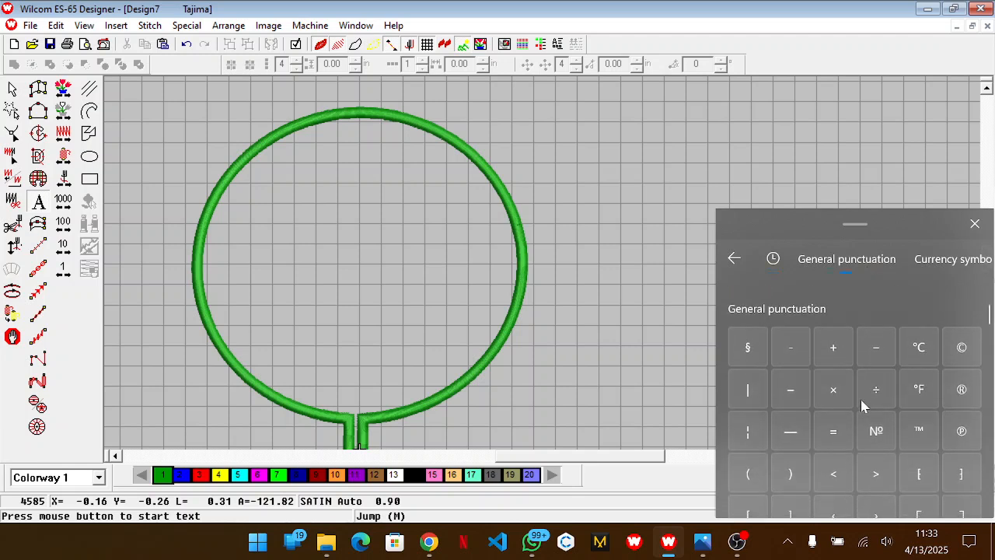
scroll(861, 406, down, 2)
scroll(862, 406, down, 5)
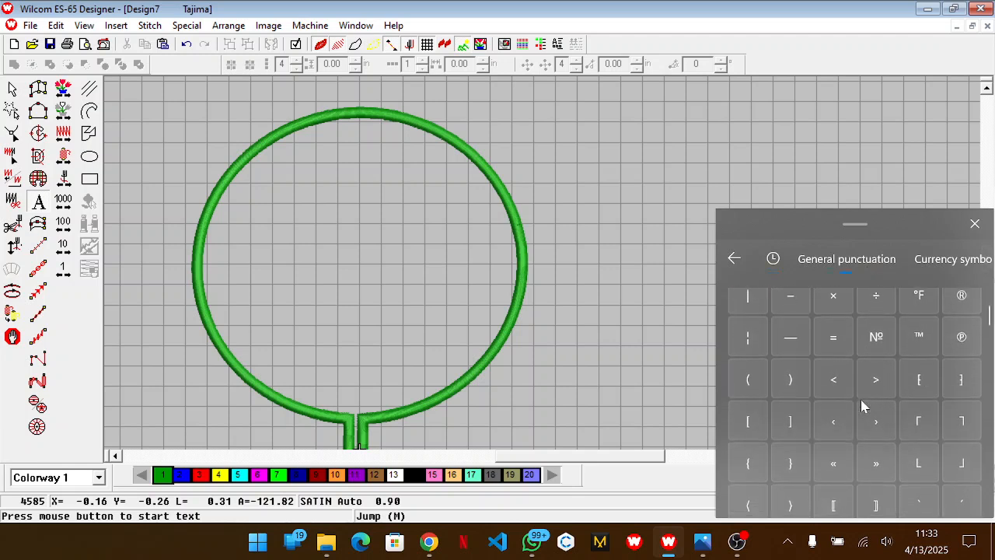
scroll(861, 406, down, 5)
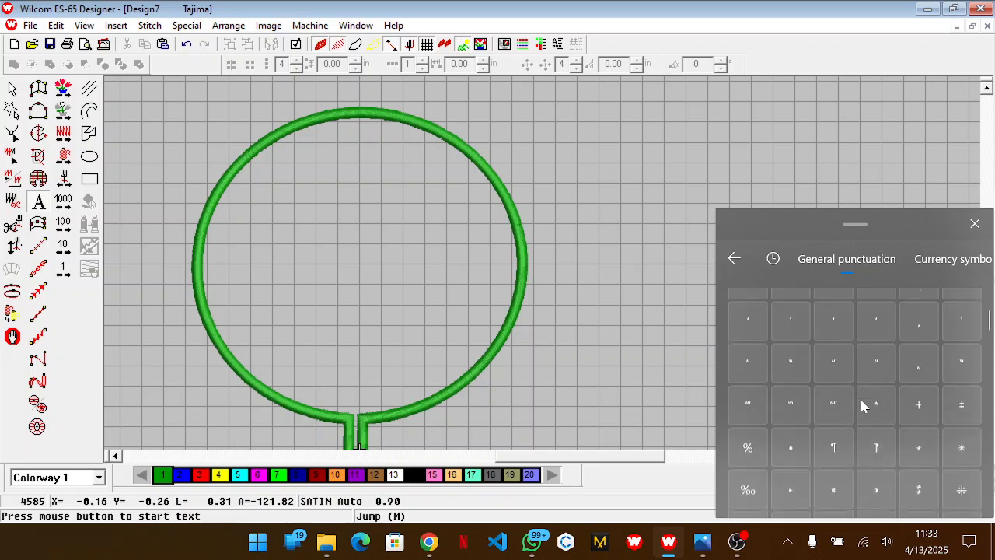
scroll(862, 406, down, 5)
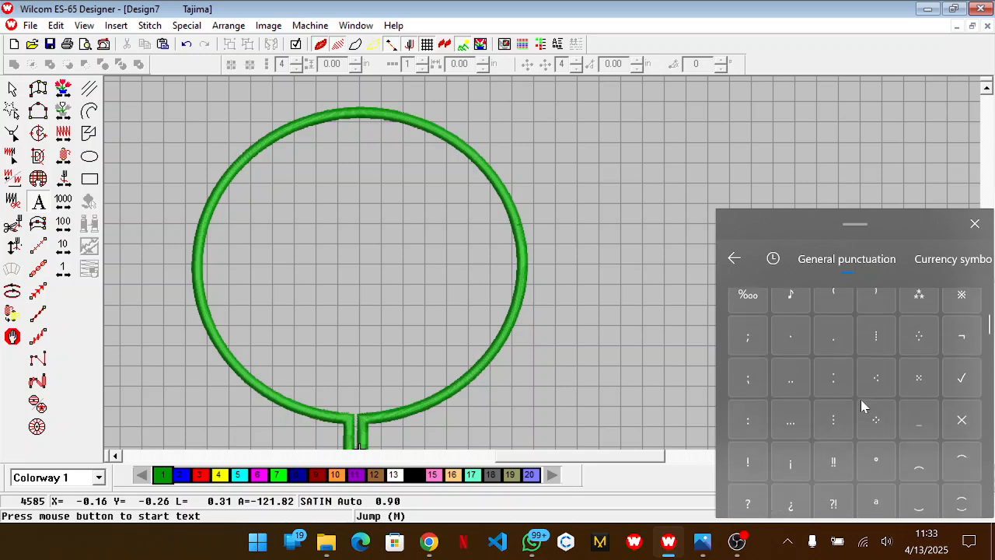
scroll(862, 406, down, 3)
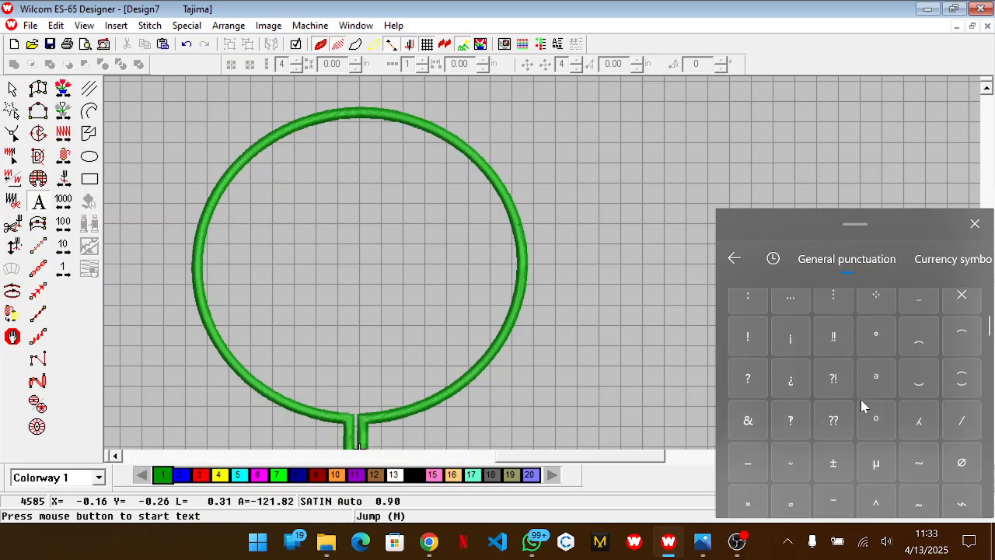
scroll(861, 406, down, 4)
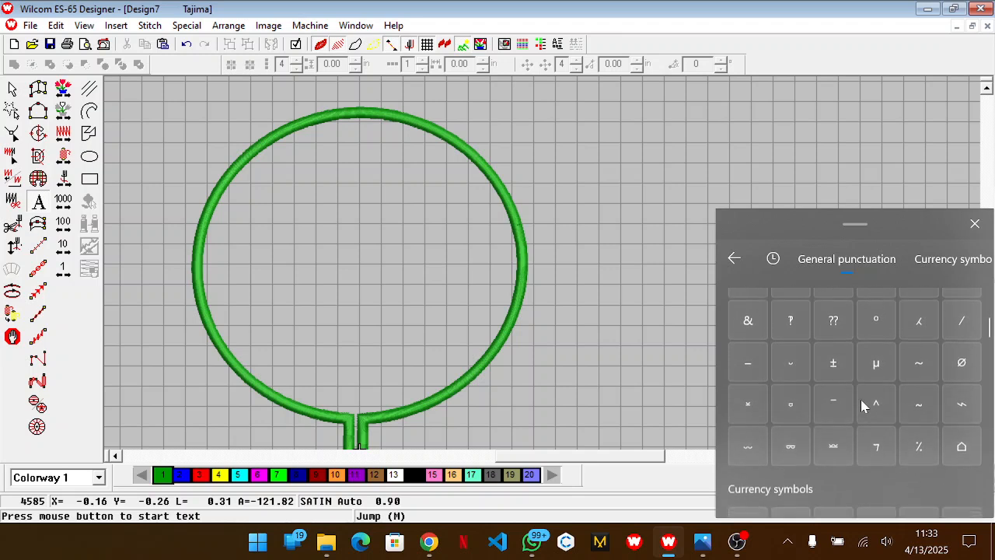
scroll(861, 406, down, 2)
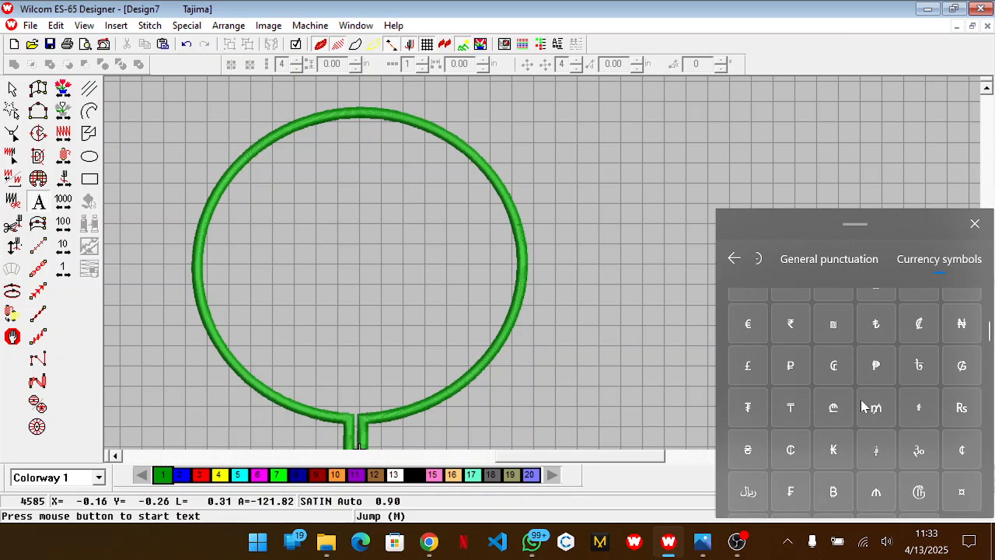
scroll(862, 406, up, 1)
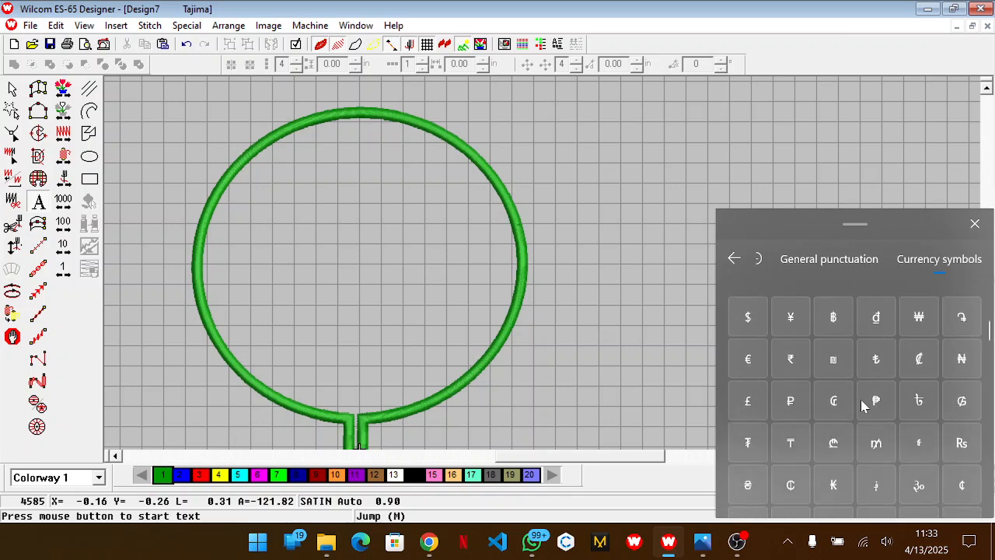
scroll(861, 406, down, 5)
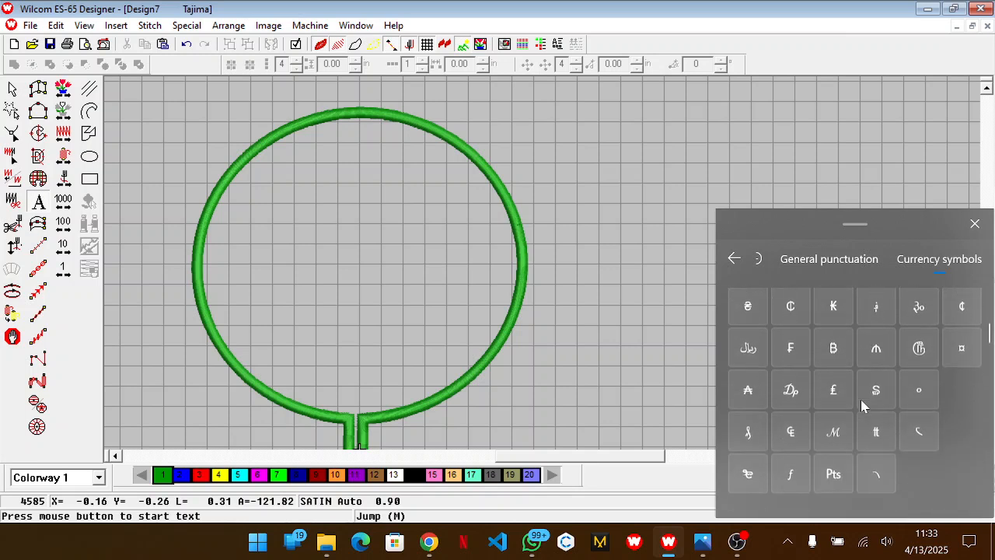
scroll(848, 435, down, 8)
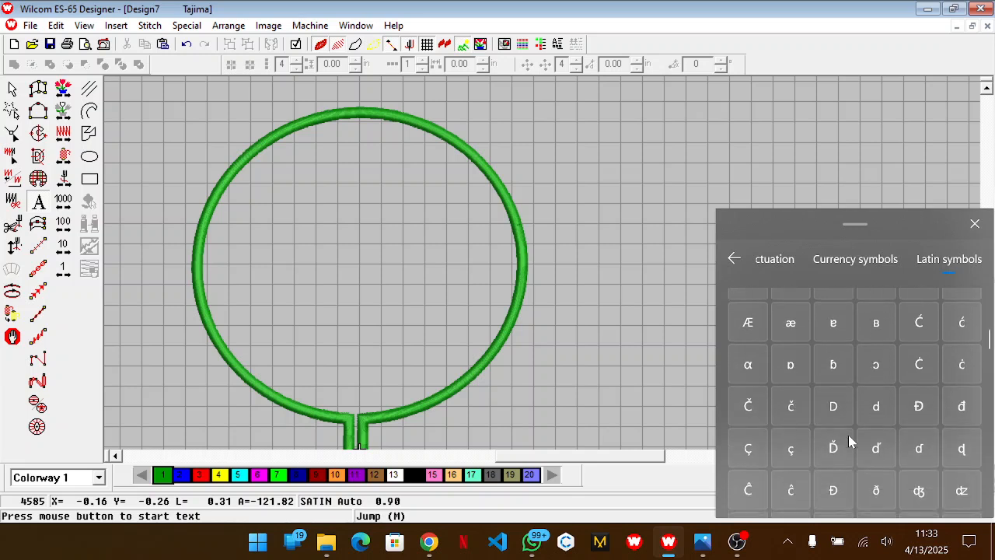
scroll(849, 435, down, 10)
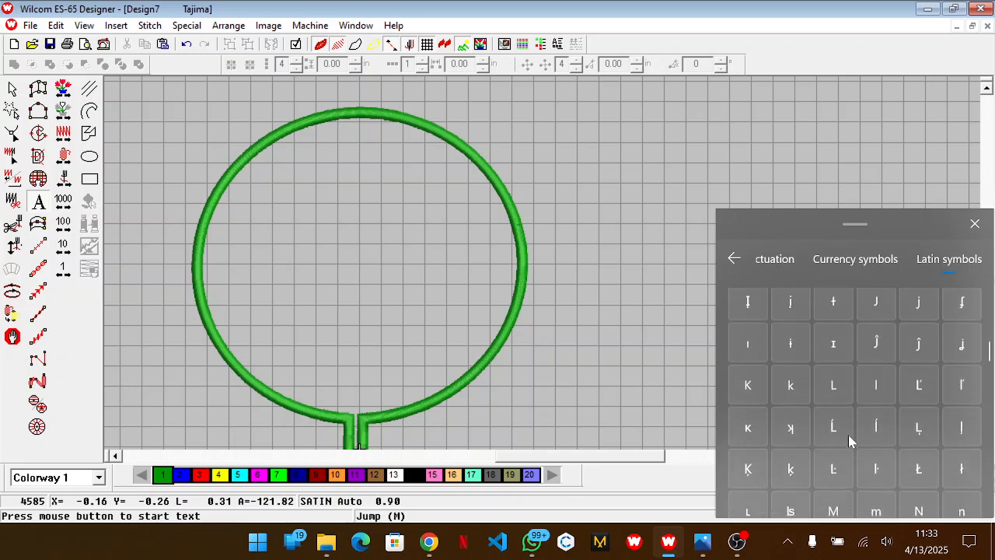
click(737, 542)
click(745, 550)
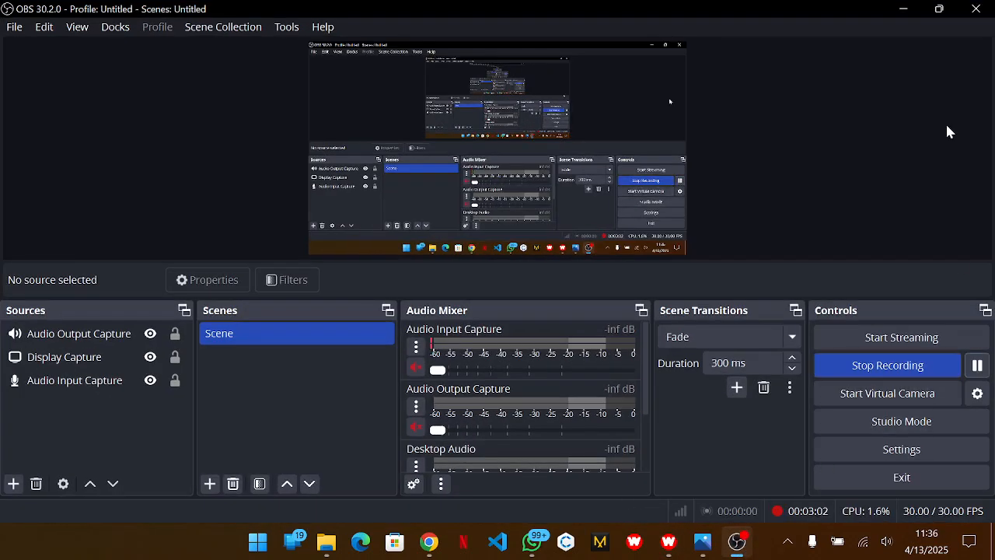
click(901, 11)
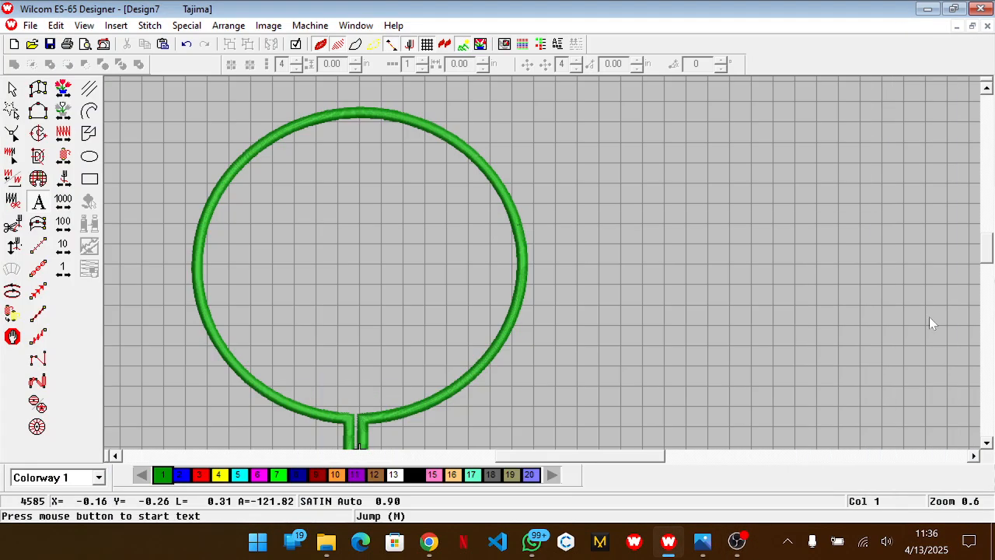
Start lettering to the right of the circle's centre and enter "1. Formular for area of circumference: 2".
click(626, 283)
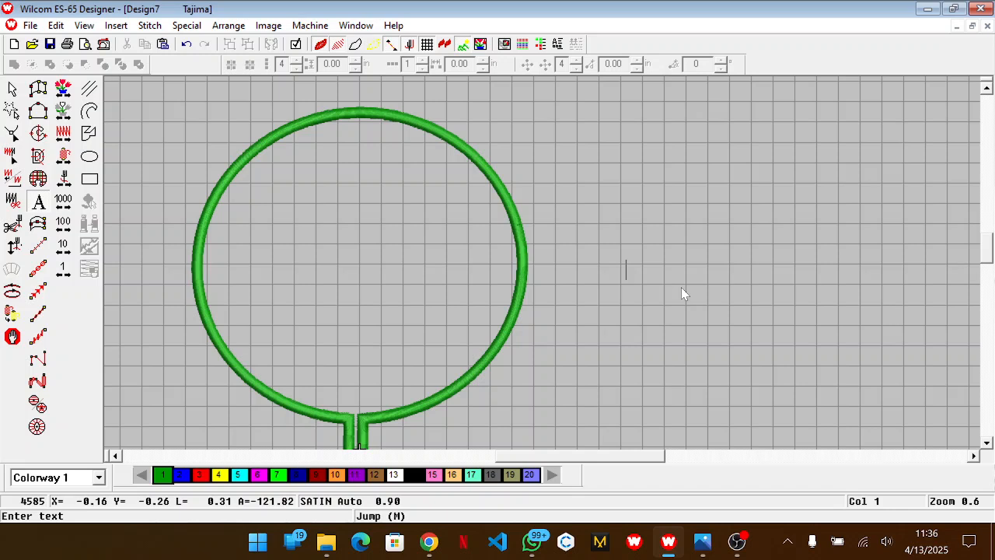
text(1. Formular)
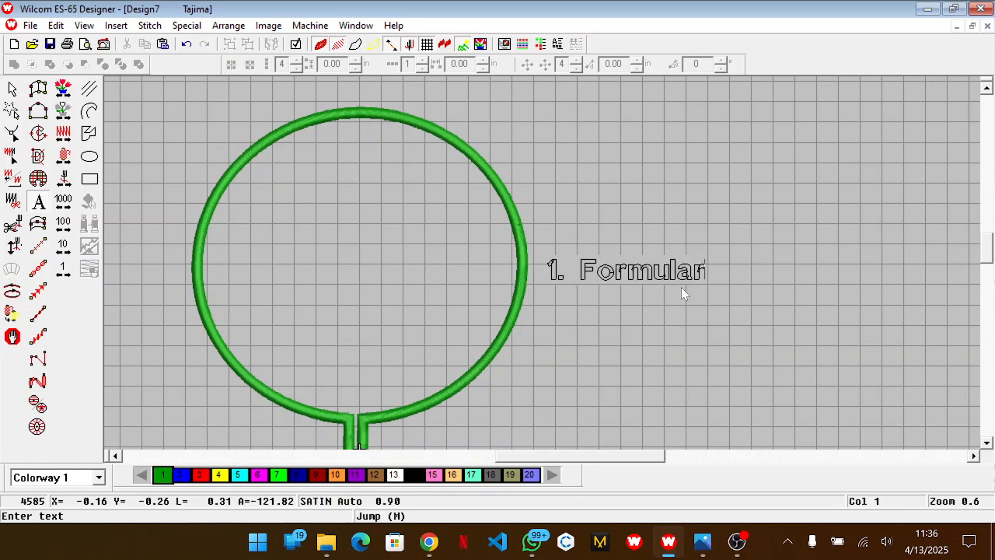
text( for )
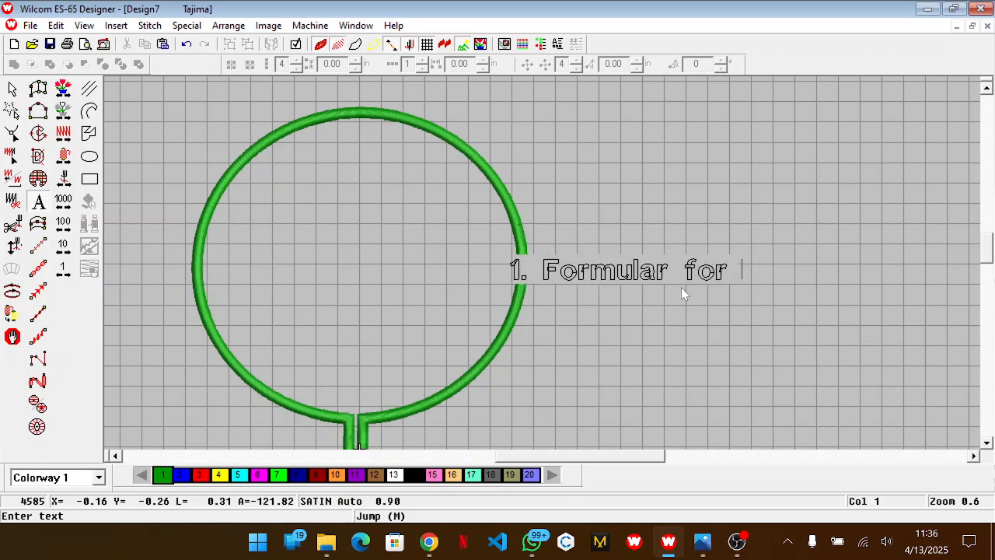
text(ra)
key(BackSpace)
key(BackSpace)
text(a)
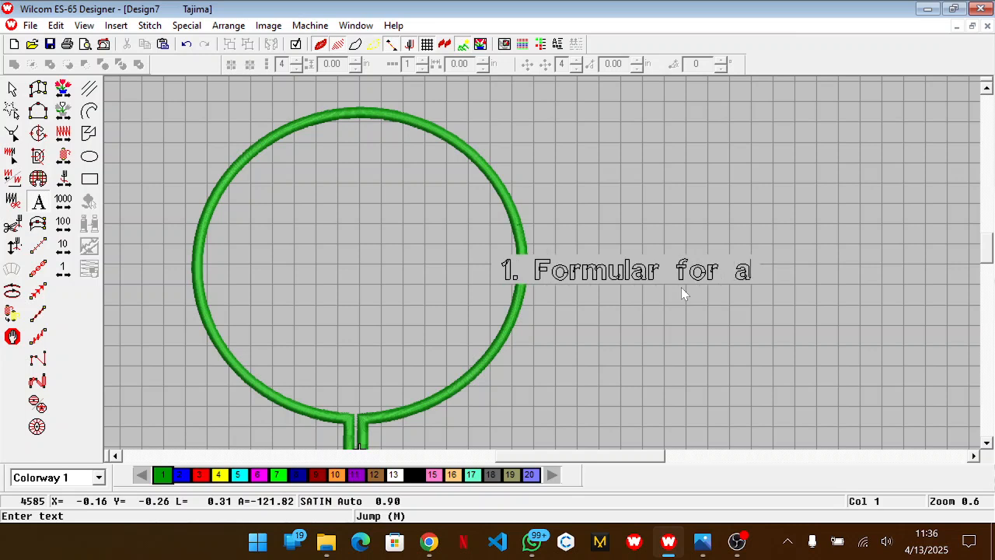
text(rea of )
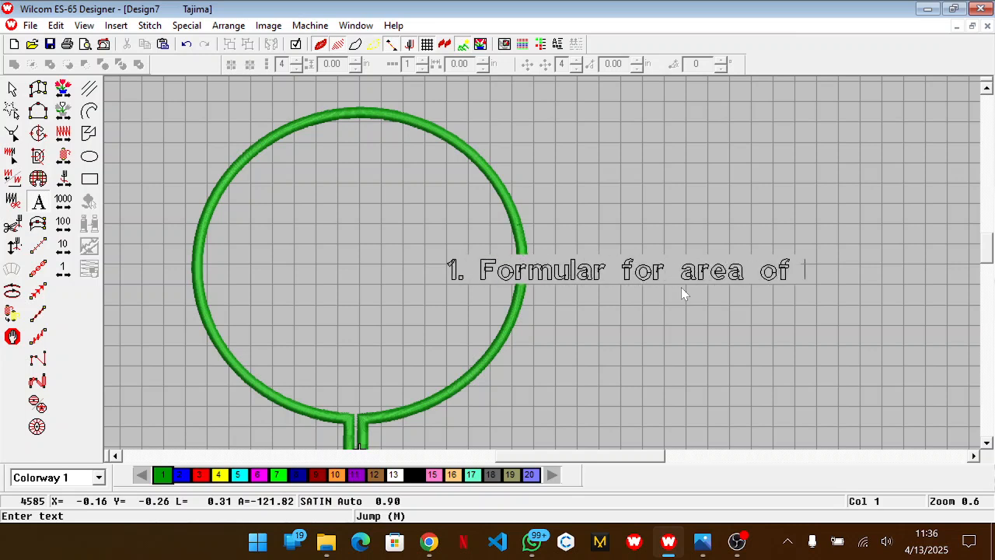
text(cir)
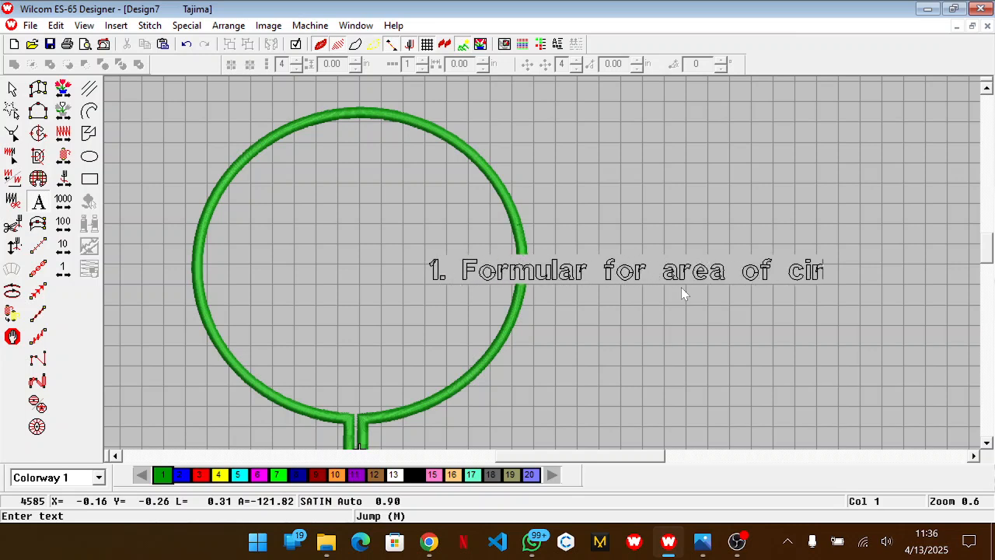
text(cumference)
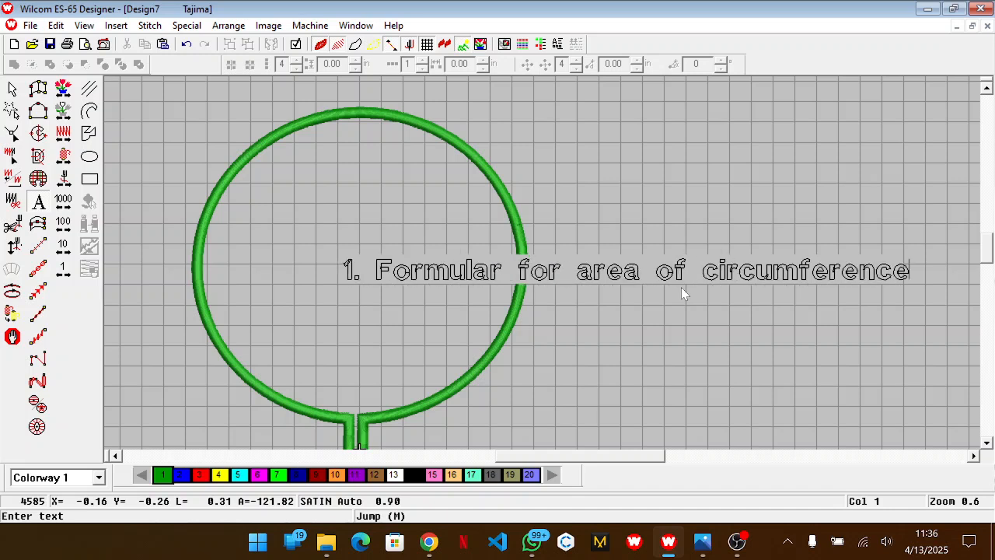
text(: )
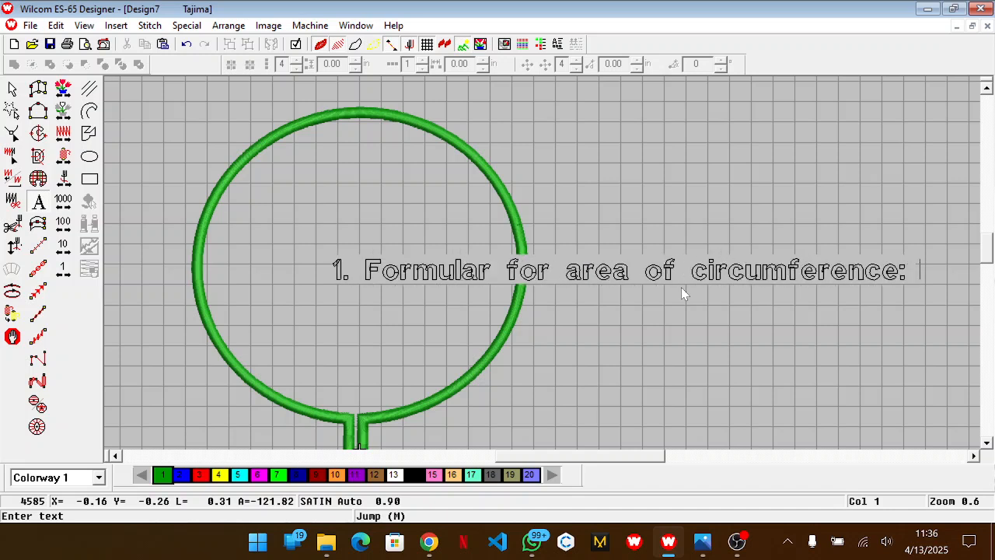
text(2th)
key(BackSpace)
key(BackSpace)
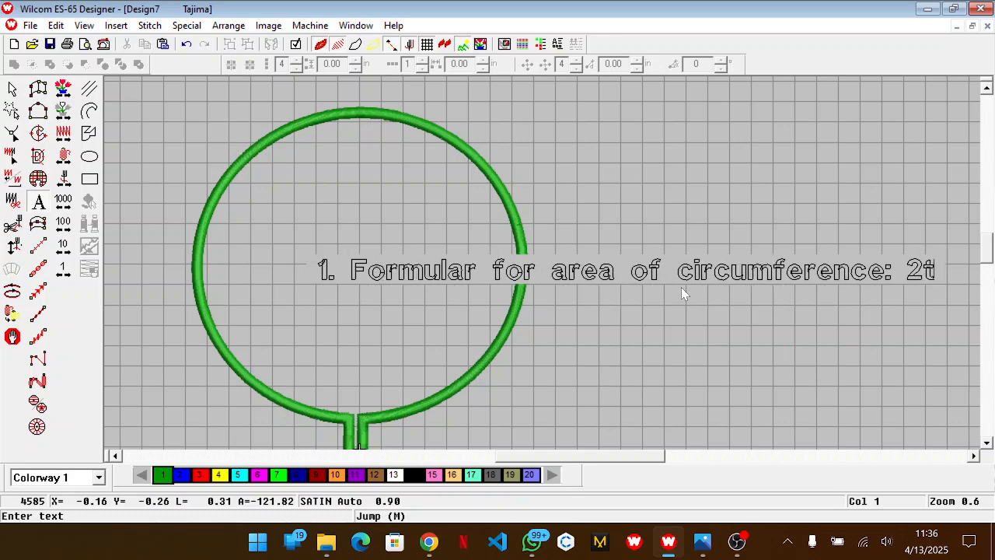
Look through the Windows symbol picker's kaomoji categories, including Classic Ascii Emoticons, Greeting and Surprised/Speechless, for a pi character.
key(super+period)
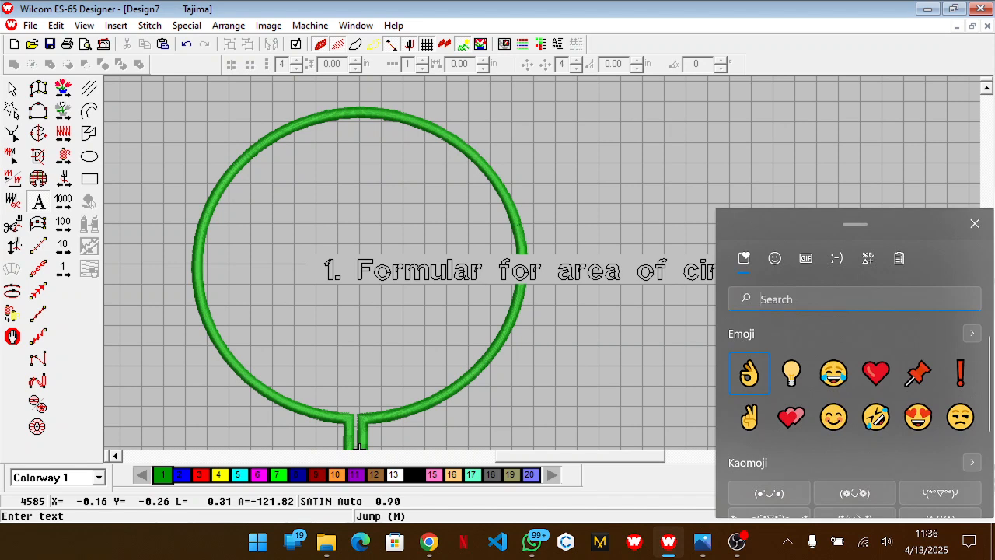
click(832, 258)
scroll(939, 258, down, 3)
scroll(940, 259, down, 2)
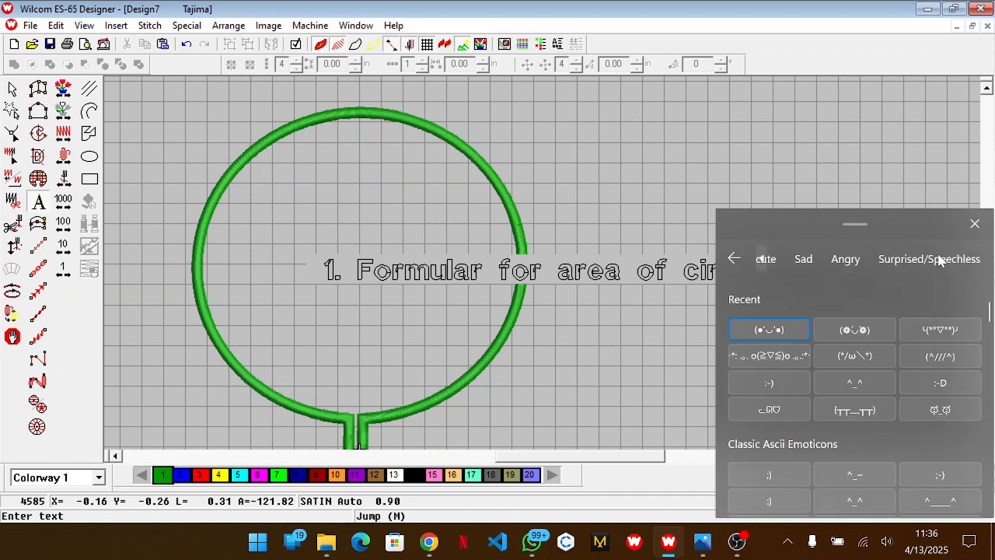
scroll(831, 258, up, 4)
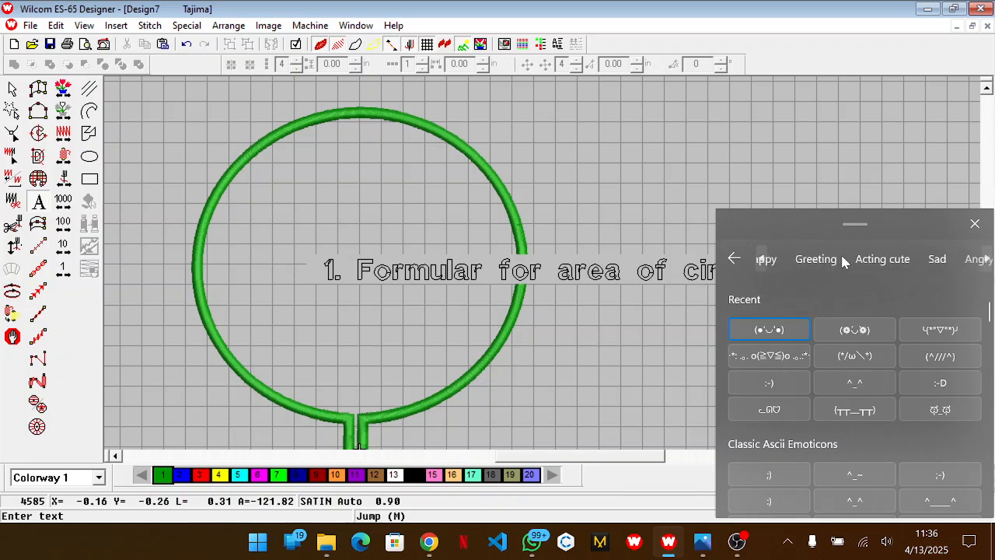
scroll(842, 257, up, 3)
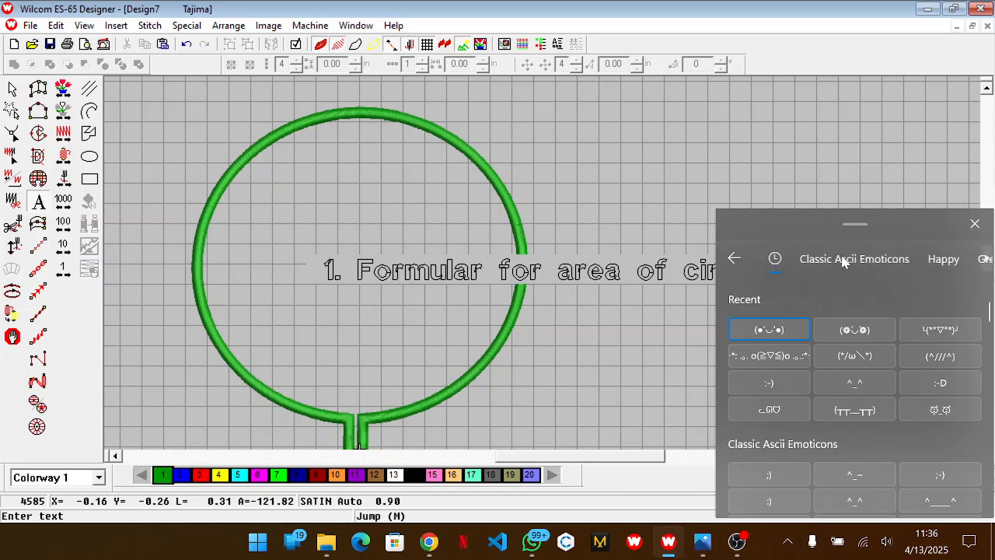
scroll(841, 325, down, 5)
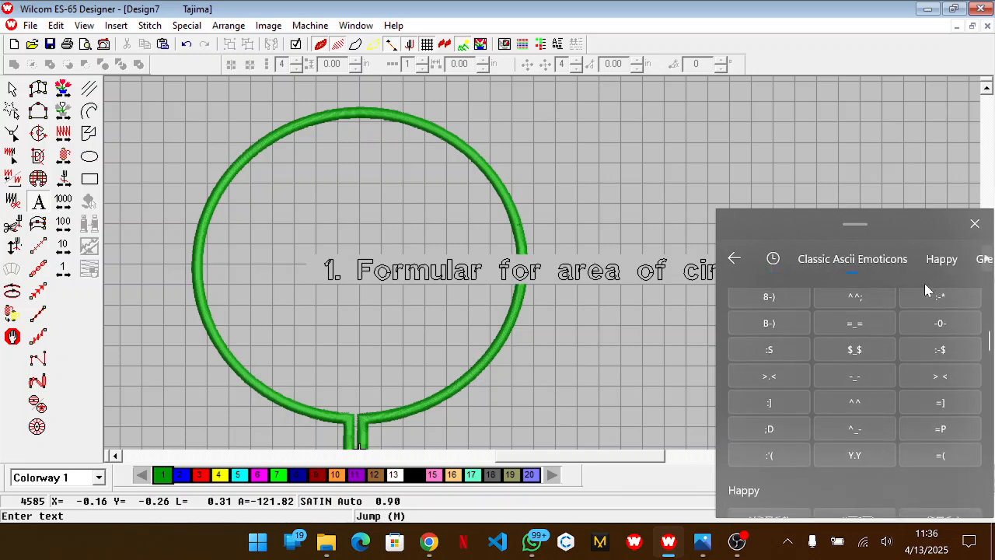
scroll(941, 261, down, 4)
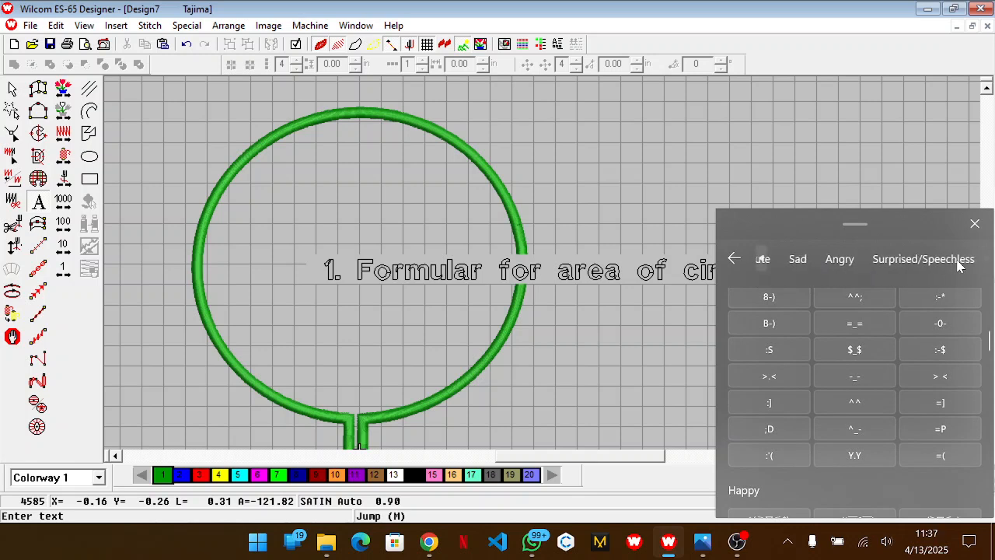
click(911, 262)
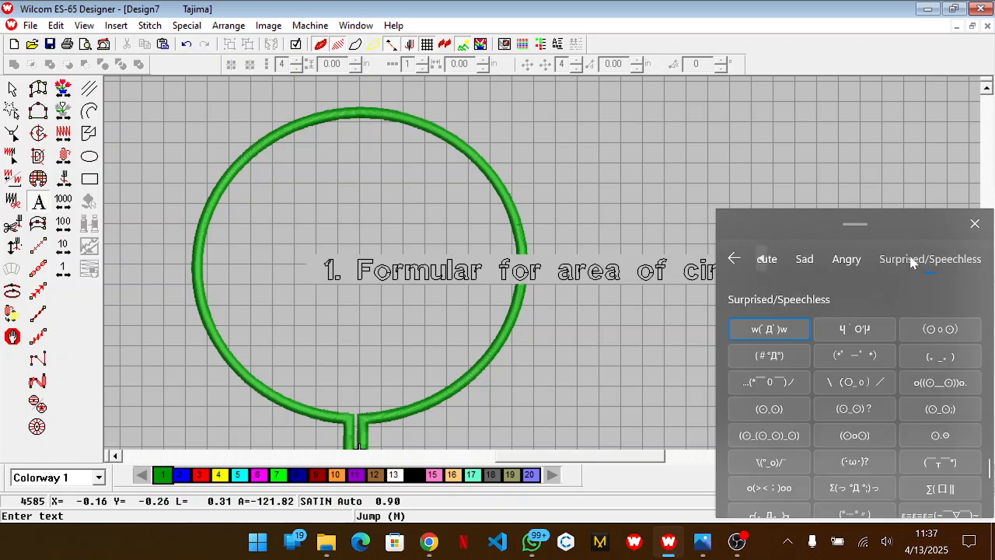
scroll(914, 261, up, 4)
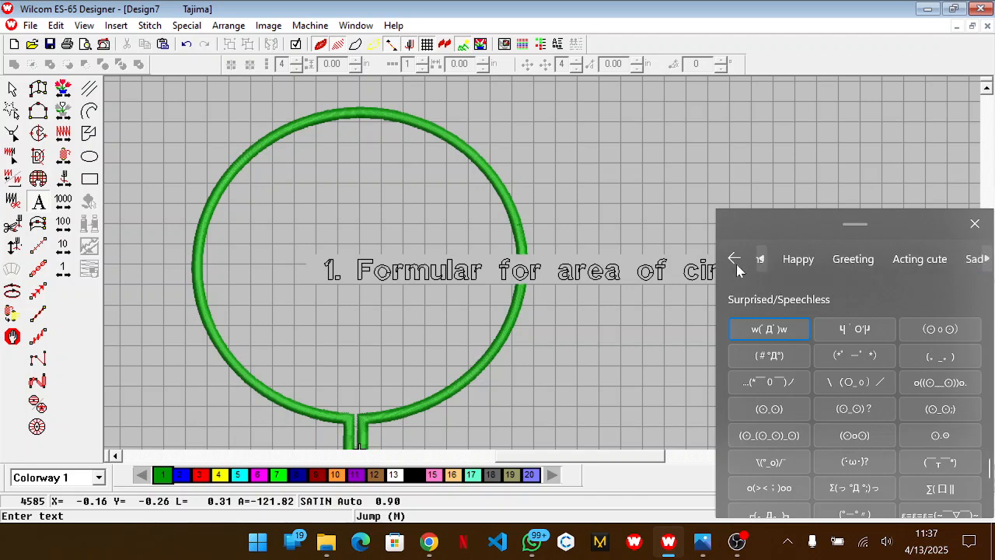
scroll(976, 261, down, 3)
scroll(909, 260, up, 4)
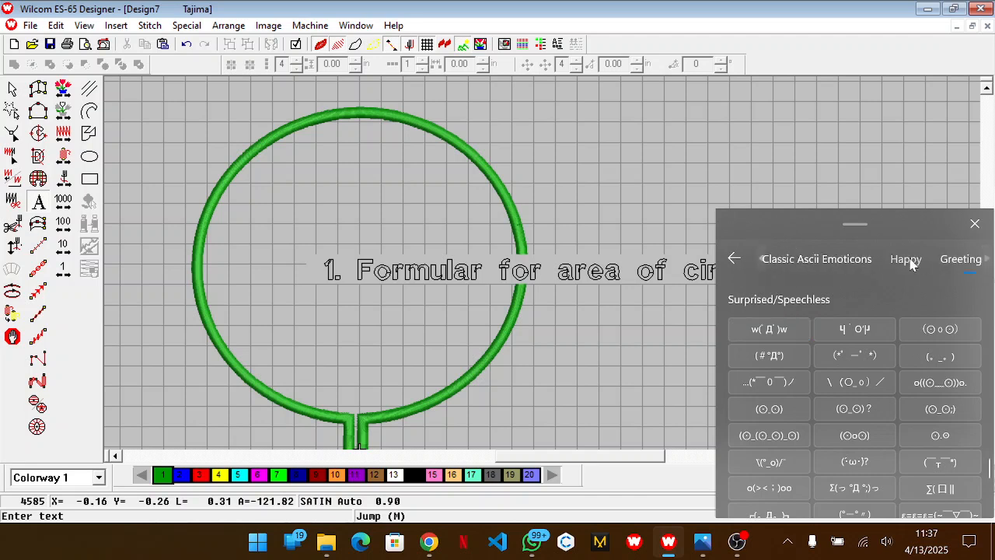
click(952, 263)
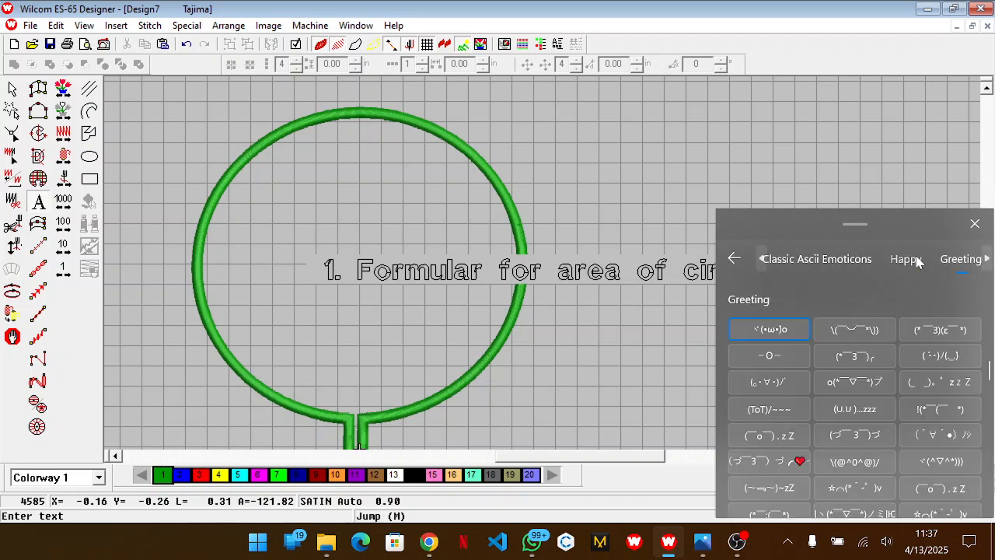
scroll(917, 262, up, 2)
click(774, 260)
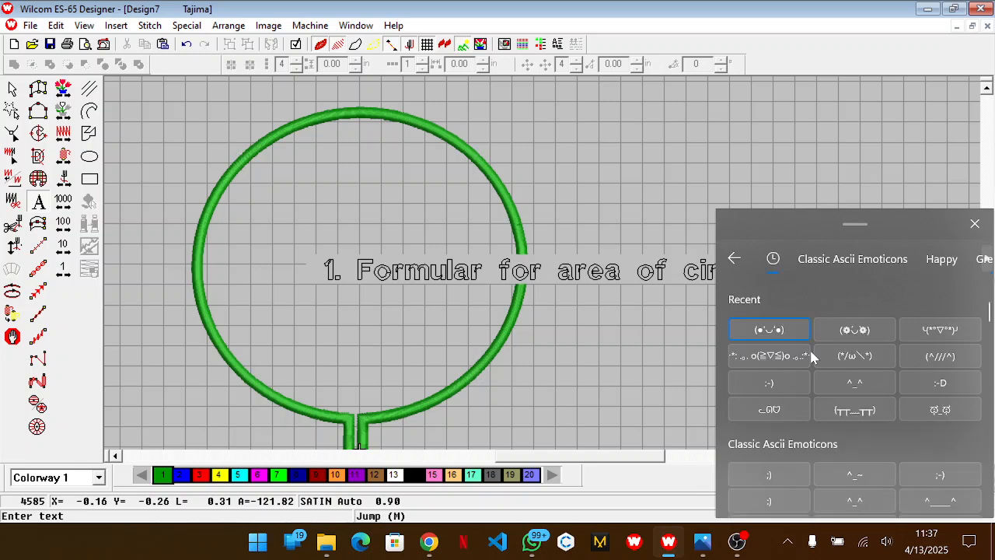
scroll(811, 355, down, 5)
scroll(810, 355, down, 6)
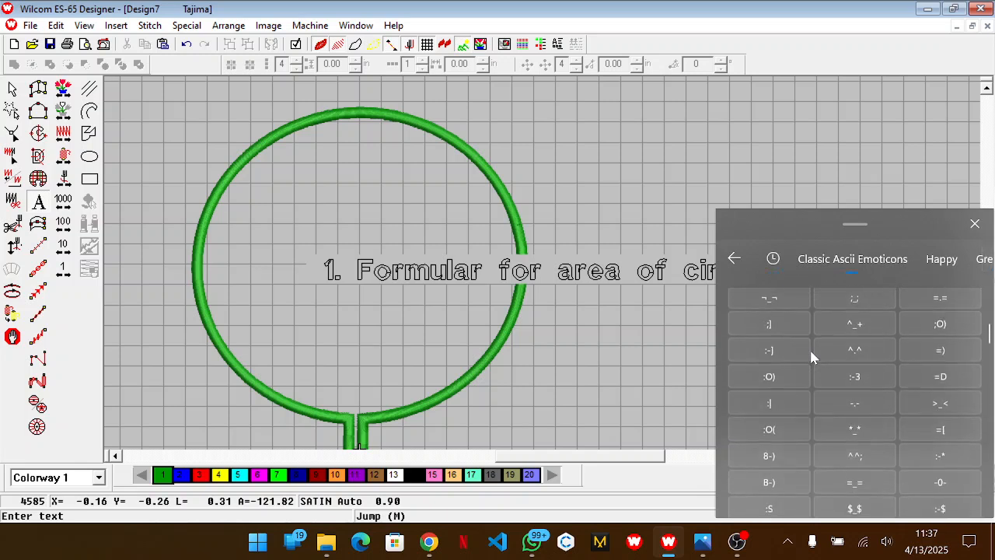
scroll(809, 347, down, 5)
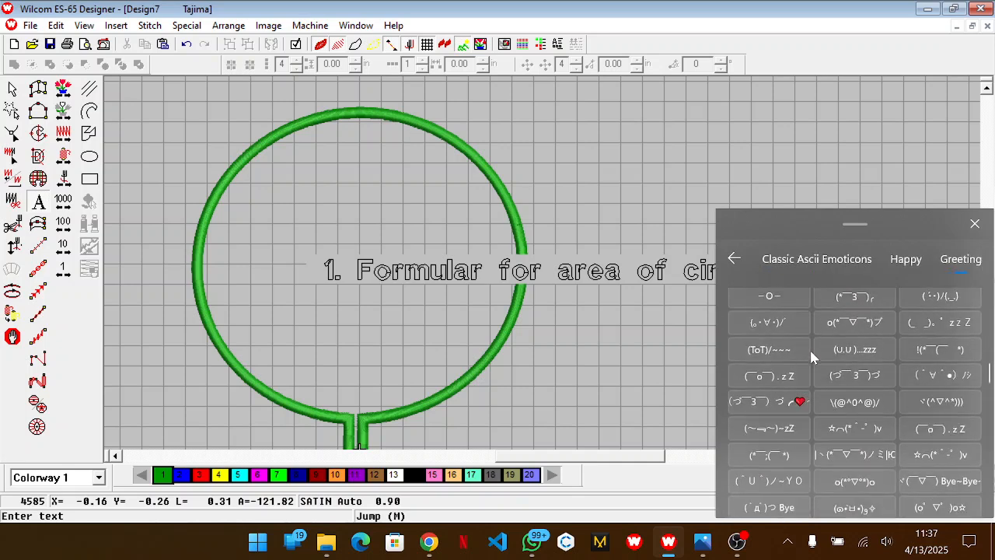
click(846, 261)
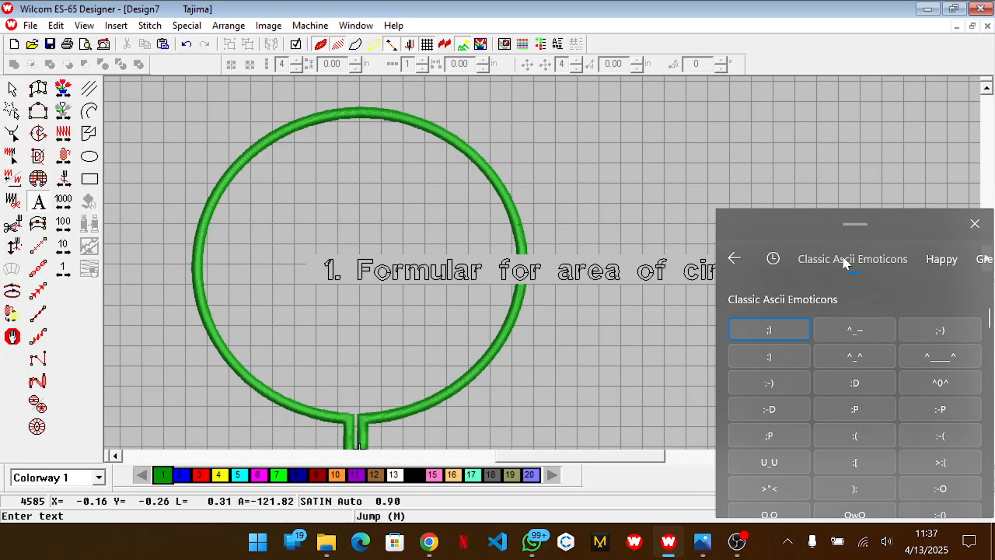
scroll(886, 428, down, 5)
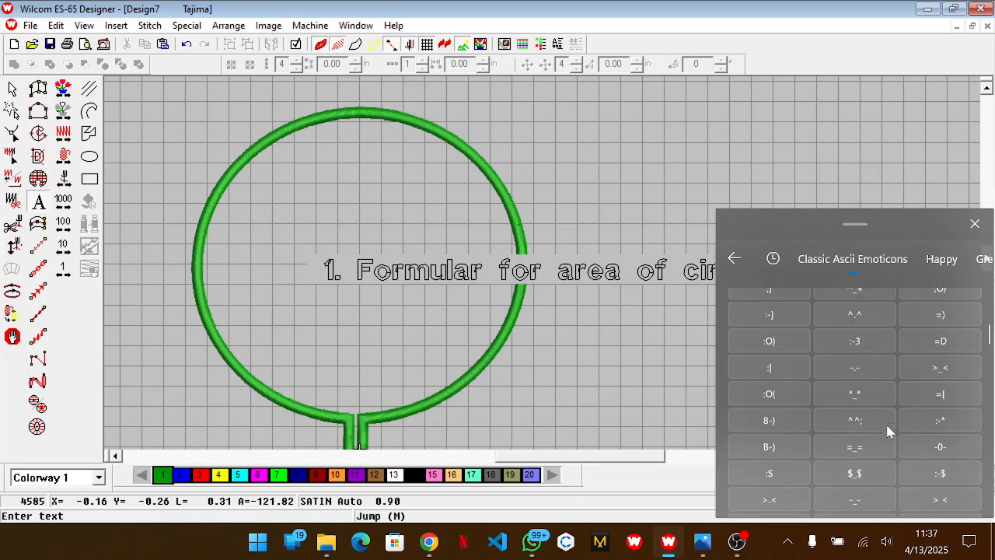
scroll(887, 426, down, 8)
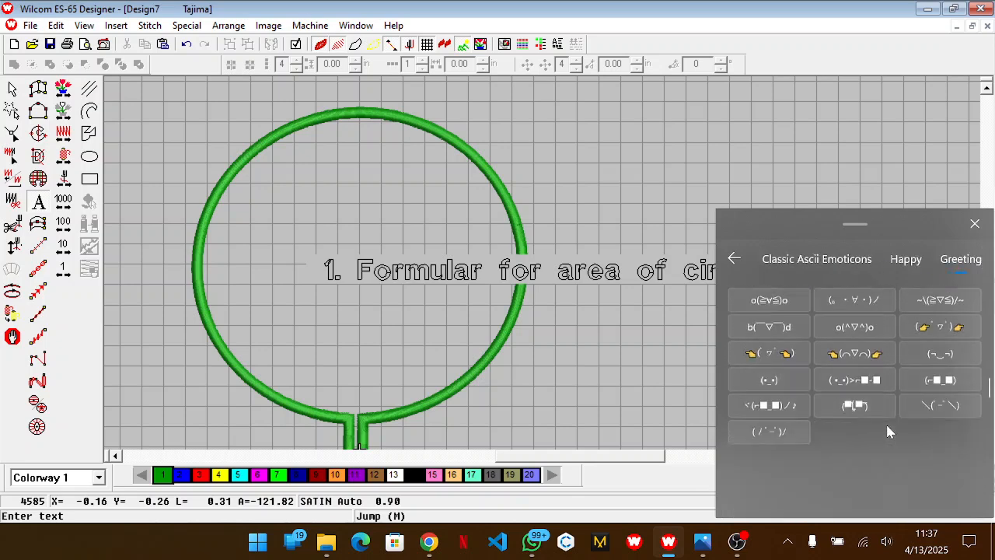
scroll(887, 429, down, 7)
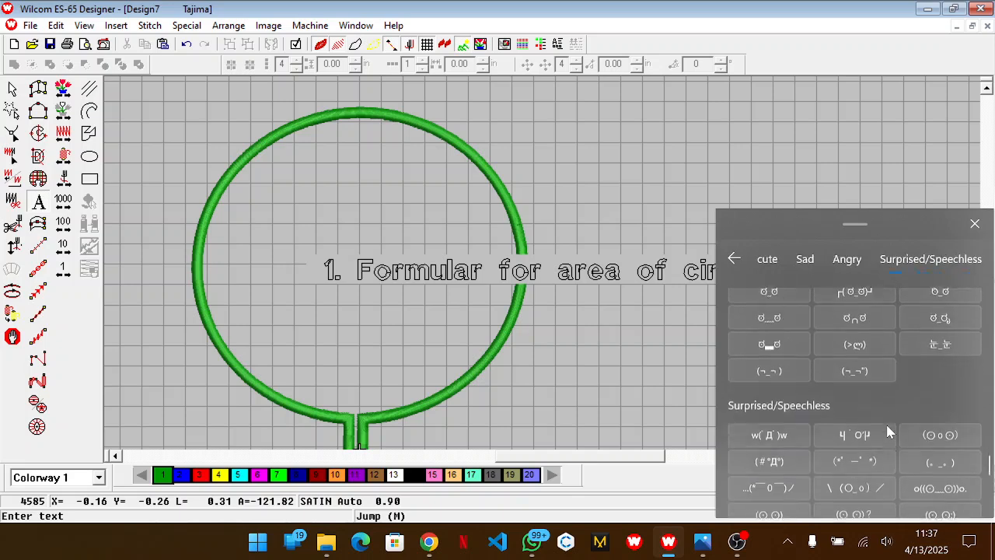
scroll(938, 300, down, 5)
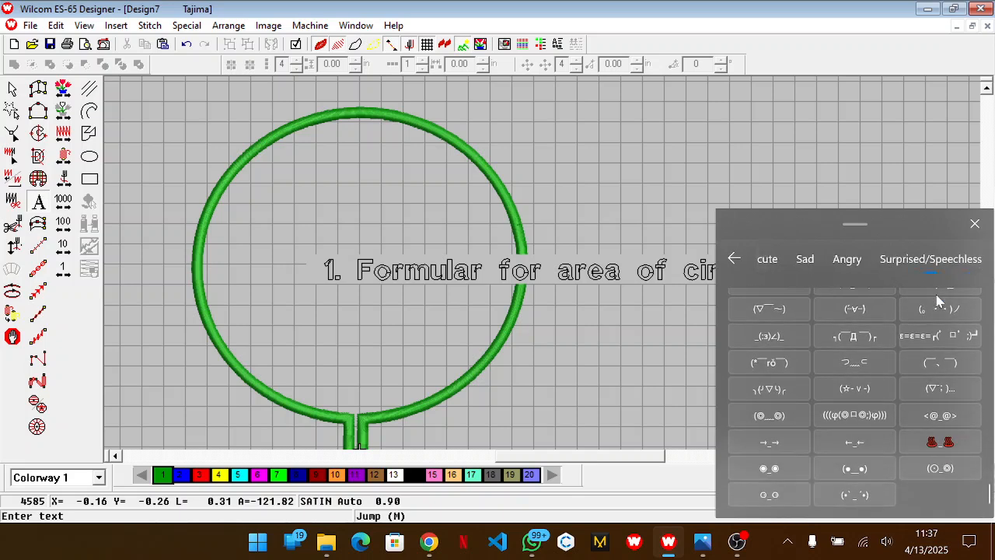
Try to insert the first recently used symbol, which resembles pi, after the 2 in the lettering.
click(734, 260)
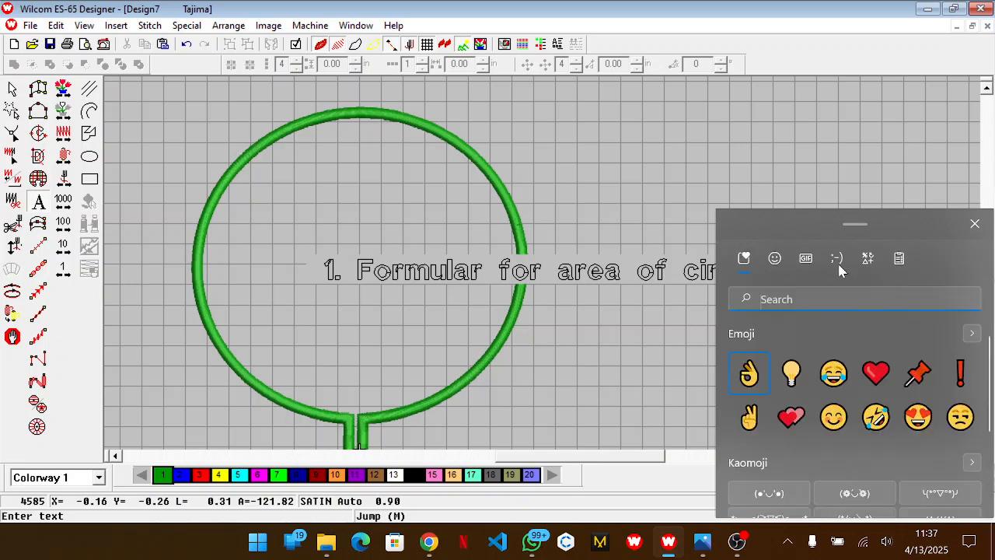
scroll(848, 380, down, 2)
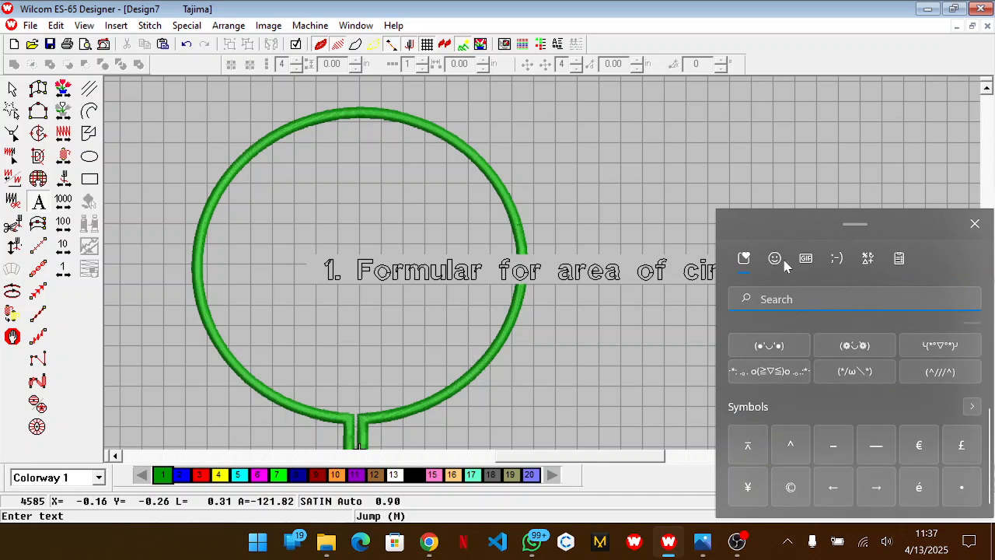
click(866, 259)
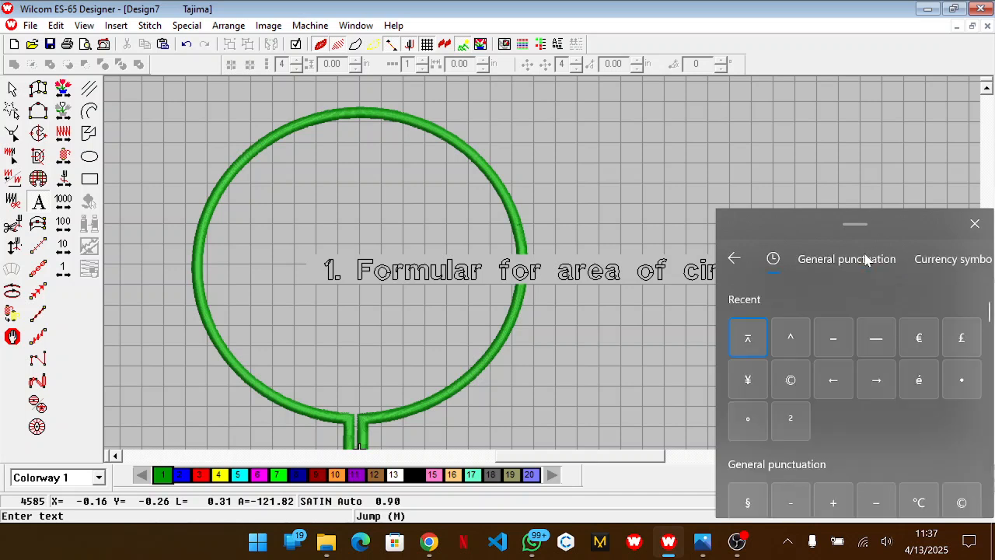
click(758, 330)
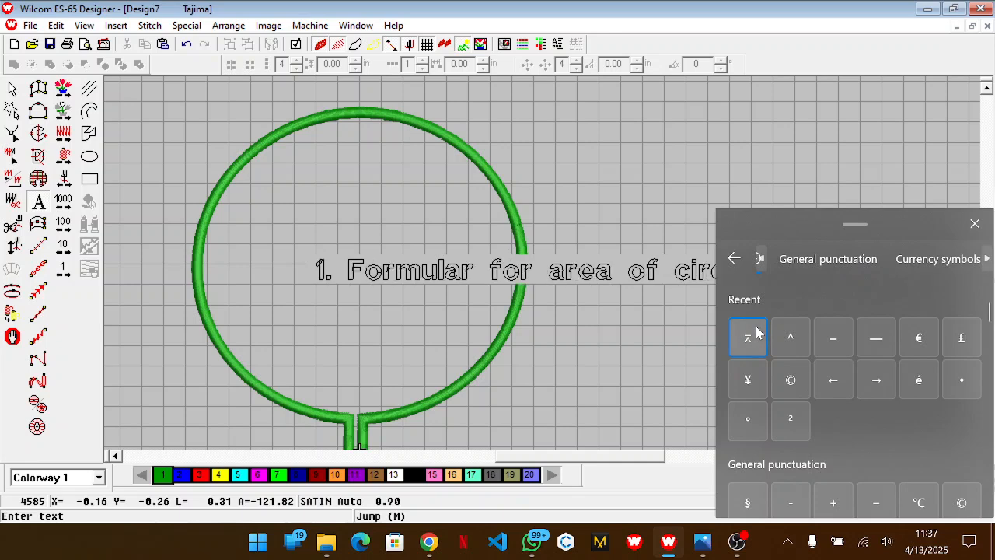
click(686, 268)
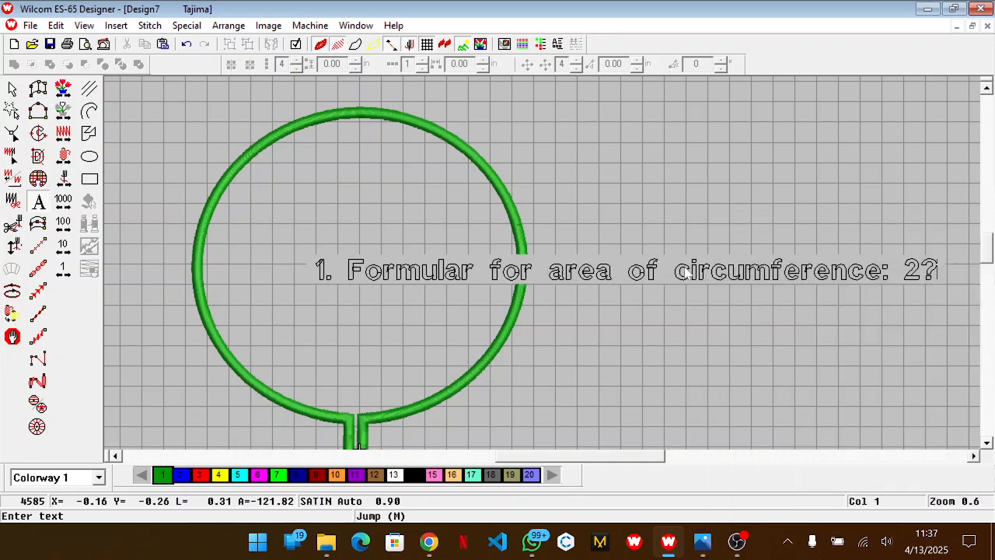
key(BackSpace)
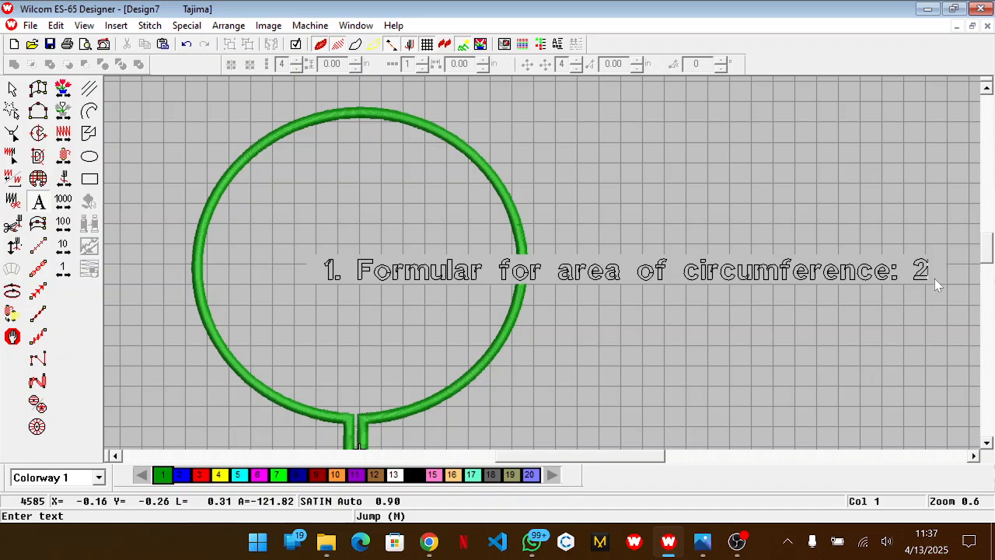
Complete the formula lettering with "pr" after the 2 and colour the finished lettering black (colour 14).
text(pr)
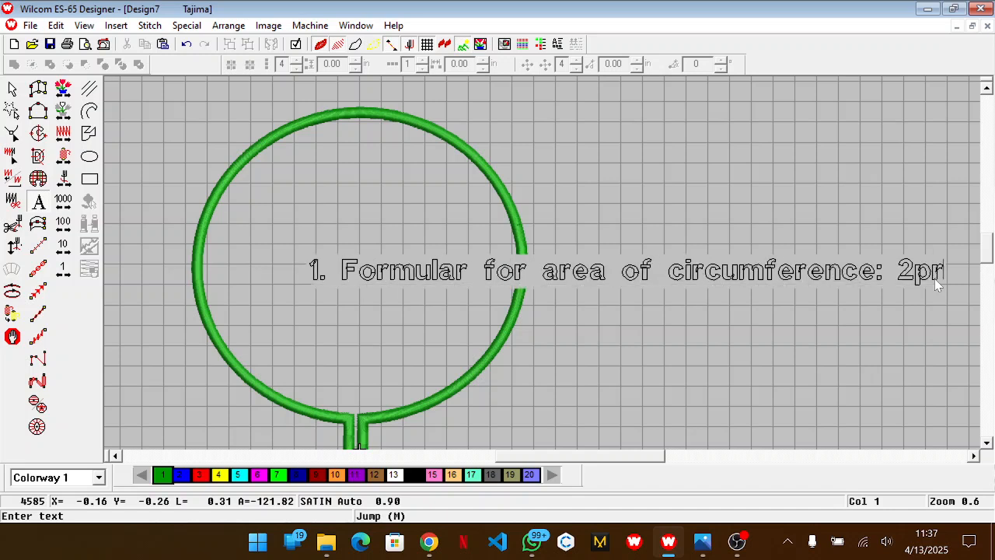
key(Return)
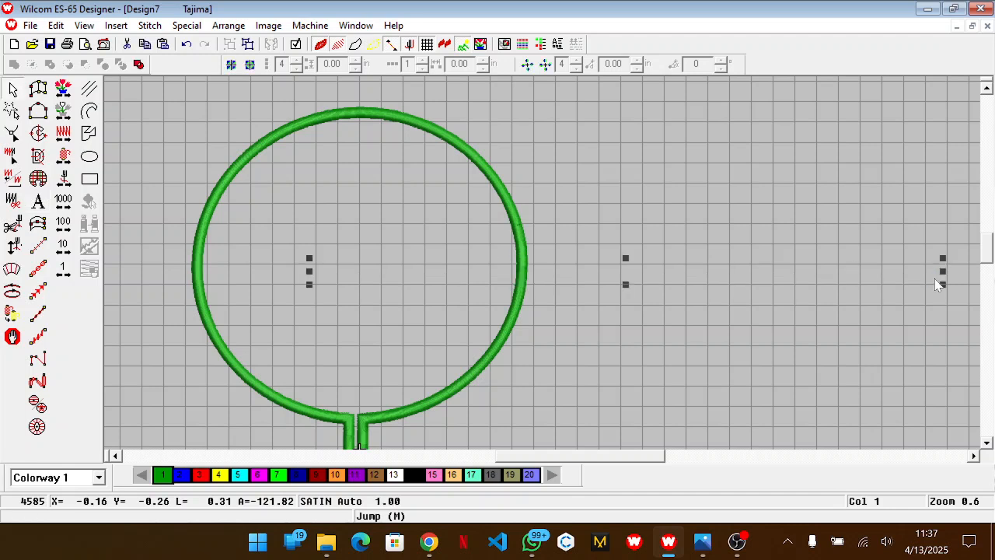
drag(613, 456, 635, 456)
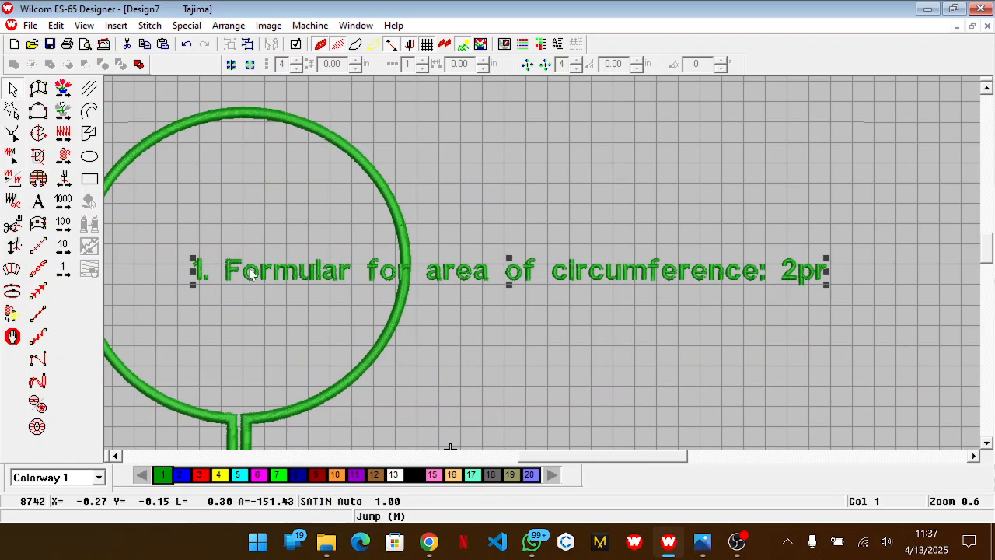
click(413, 474)
click(811, 345)
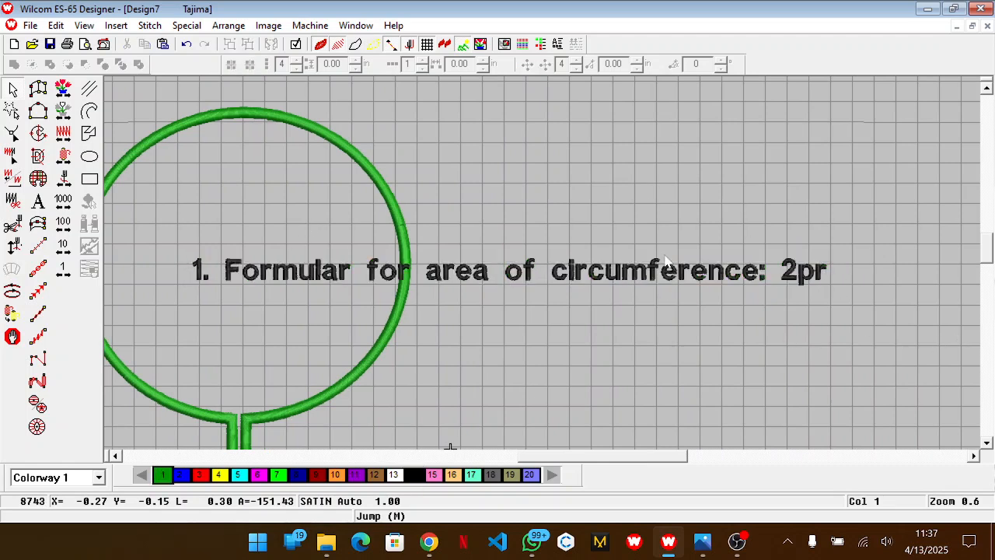
Move the green template outline left until it clears the lettering, and raise the lettering to beside the circle's upper part.
drag(396, 212, 160, 183)
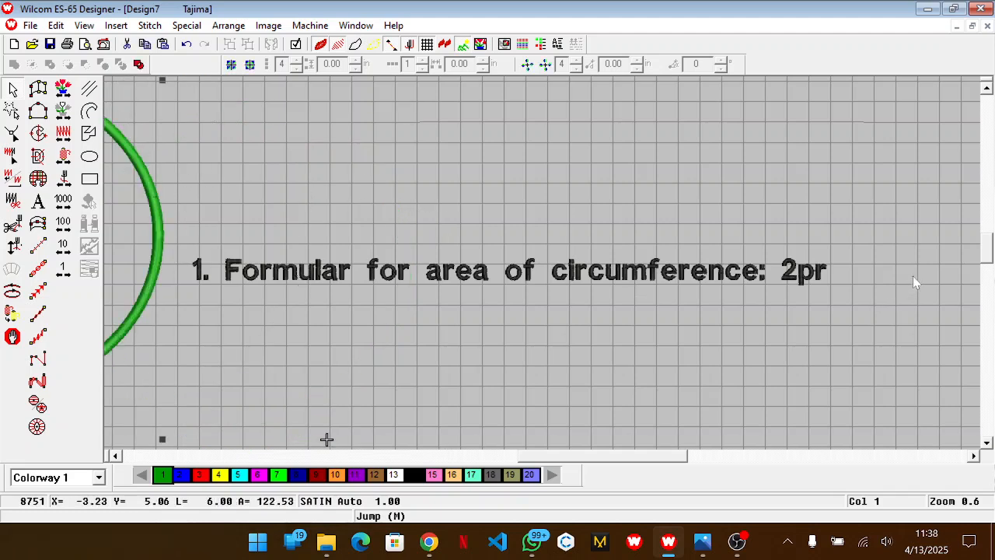
click(759, 312)
drag(808, 273, 804, 188)
click(520, 366)
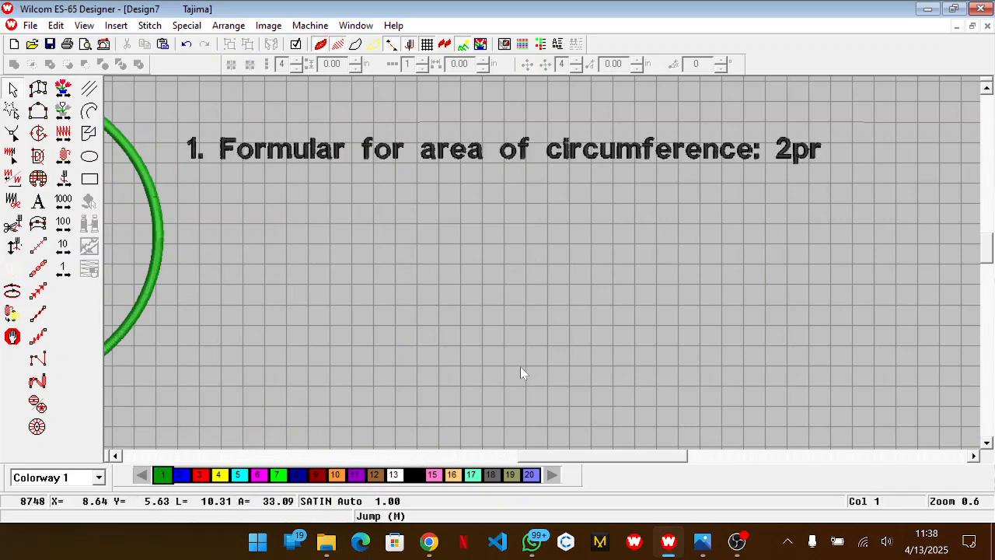
Add the lettering "2. what neck size (round)" and align it beneath the first note, clear of the circle.
drag(575, 459, 585, 459)
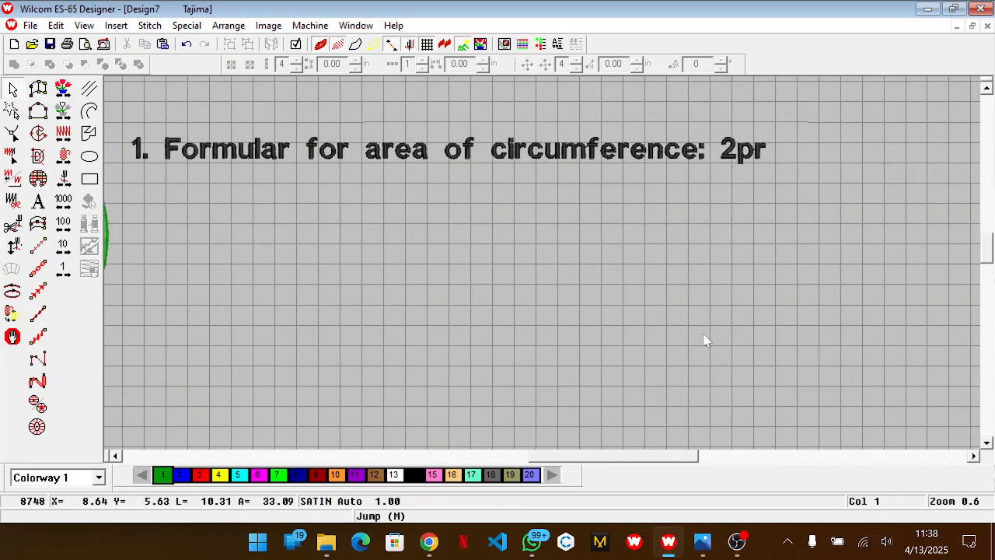
click(38, 200)
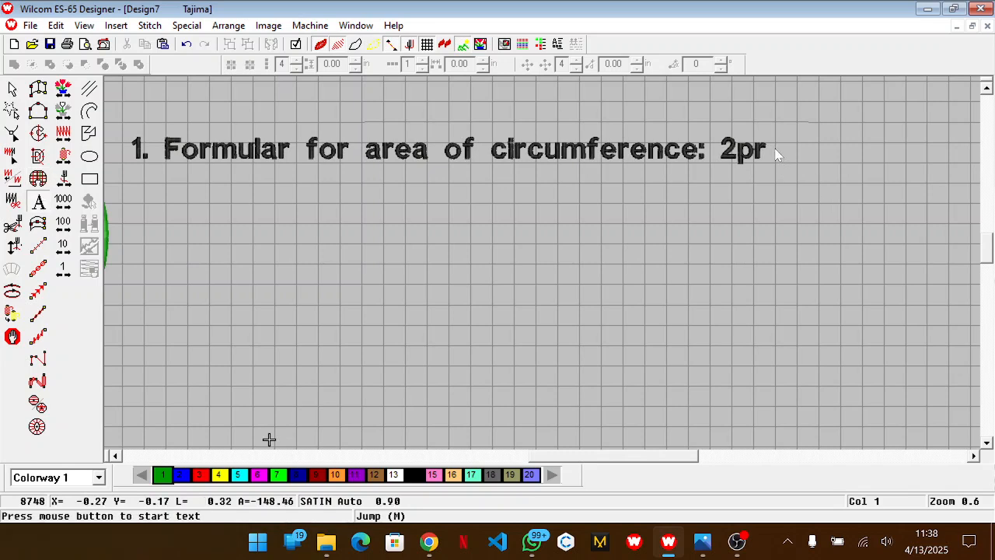
click(133, 186)
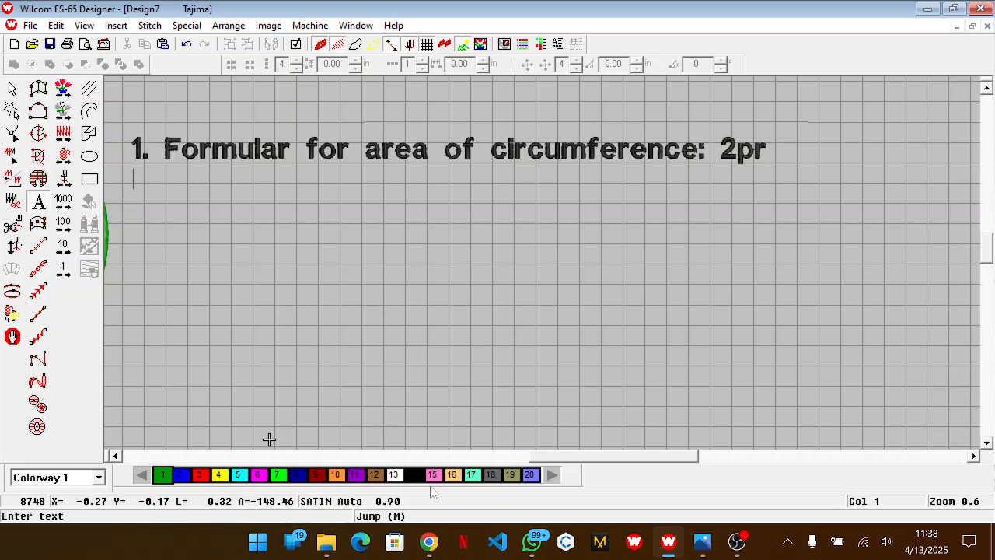
drag(588, 459, 550, 460)
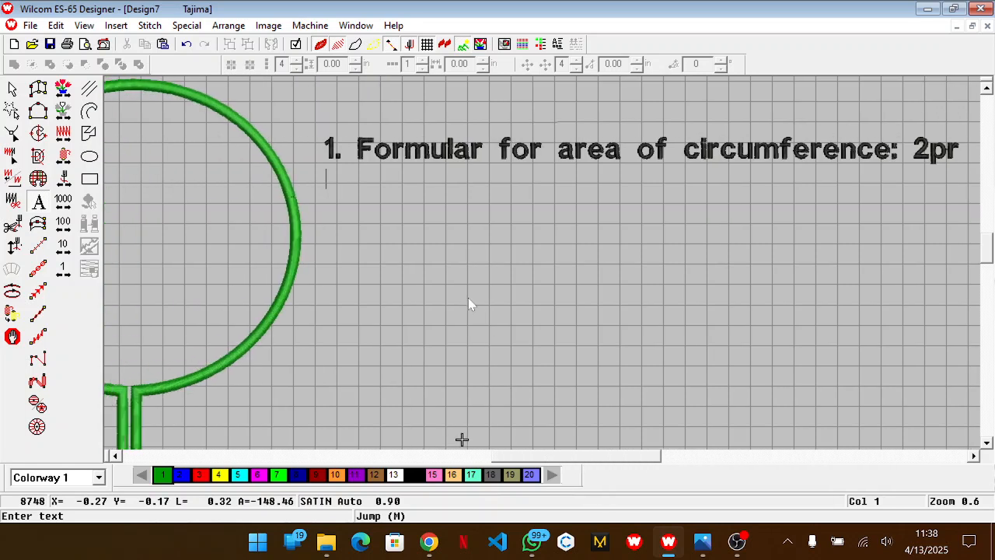
text(2. what)
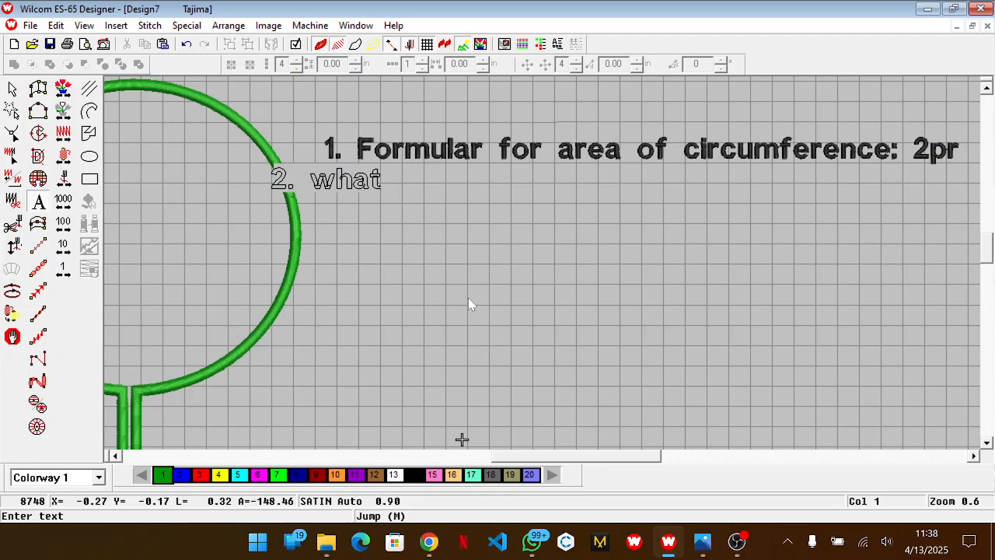
text( neck )
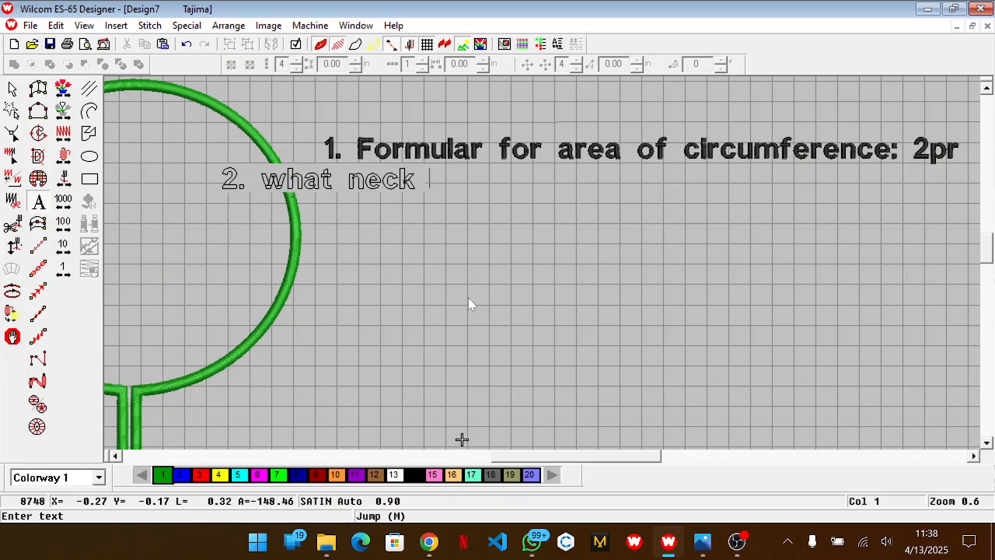
text(s)
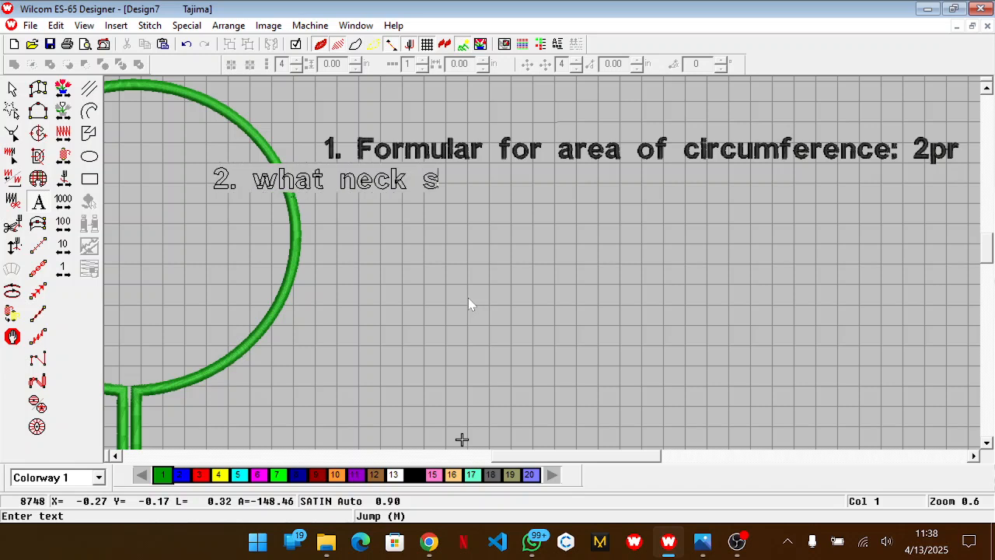
text(ize ()
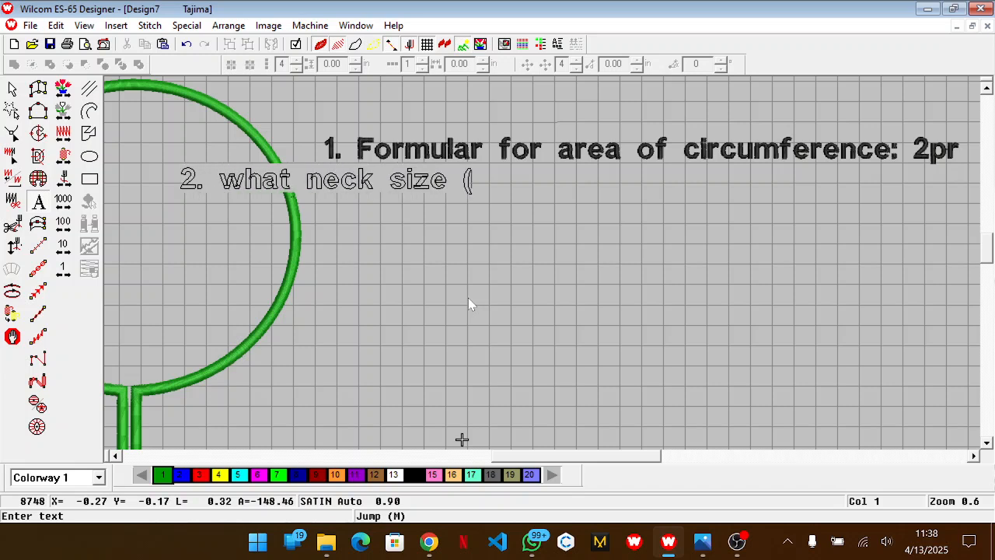
text(round))
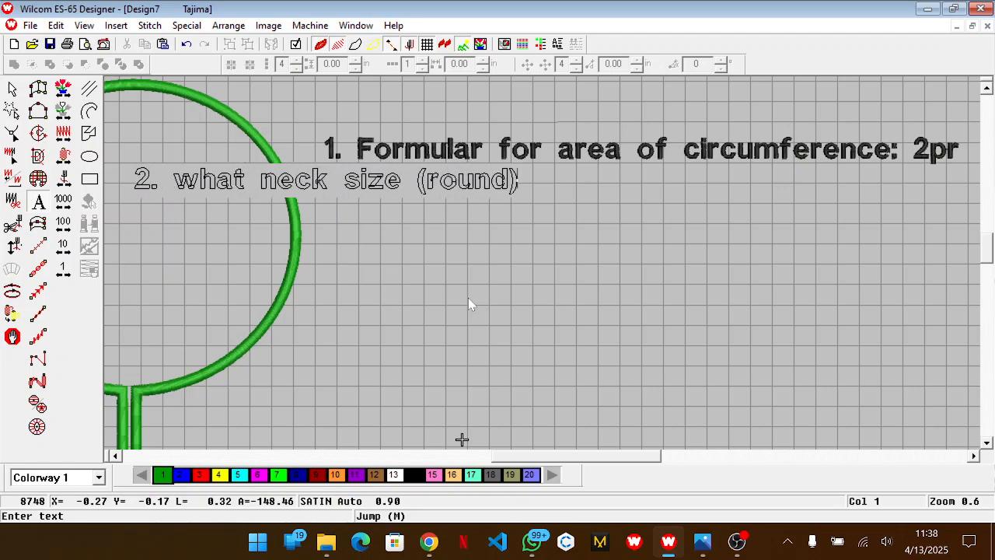
key(Return)
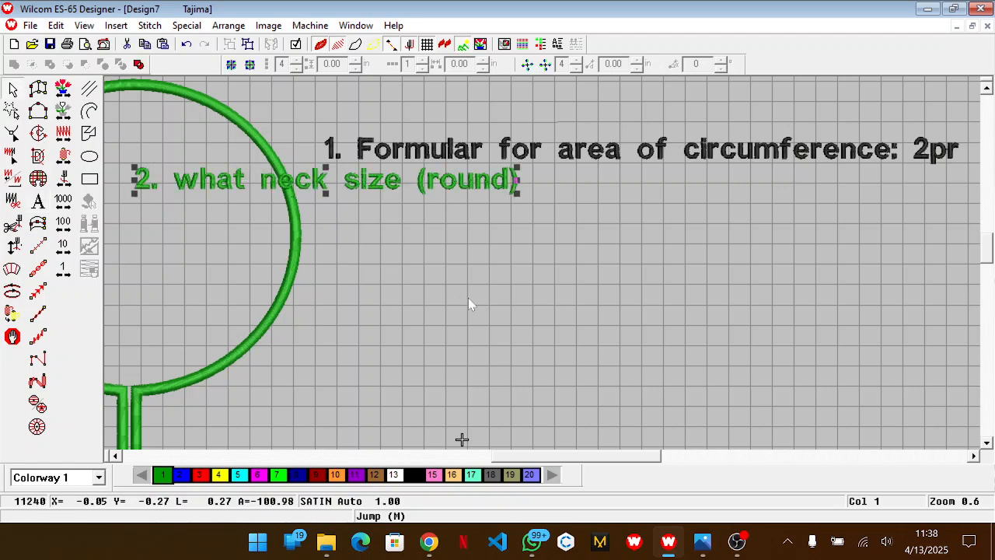
drag(427, 191, 526, 186)
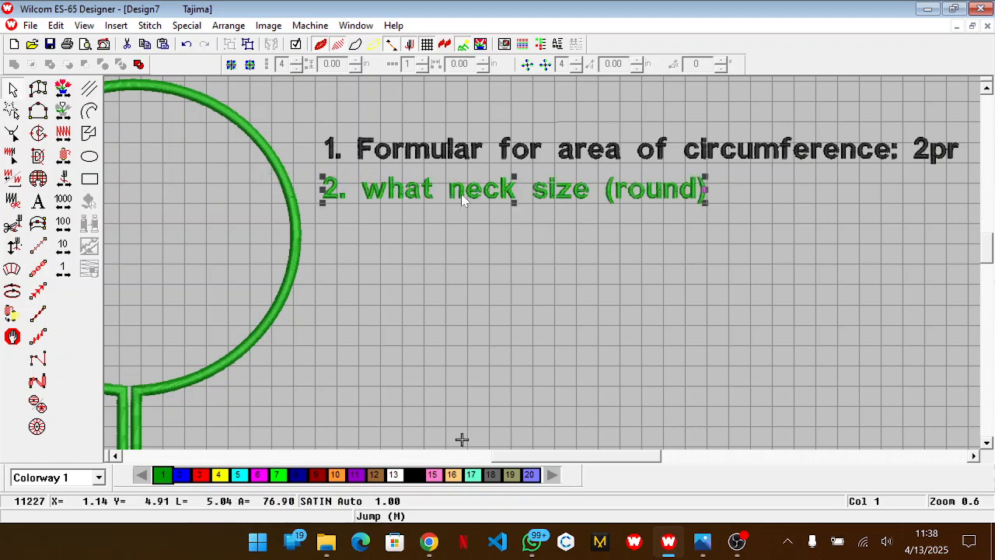
Insert "is" after "what" in the second note and shift the lettering slightly right, clear of the circle.
click(38, 201)
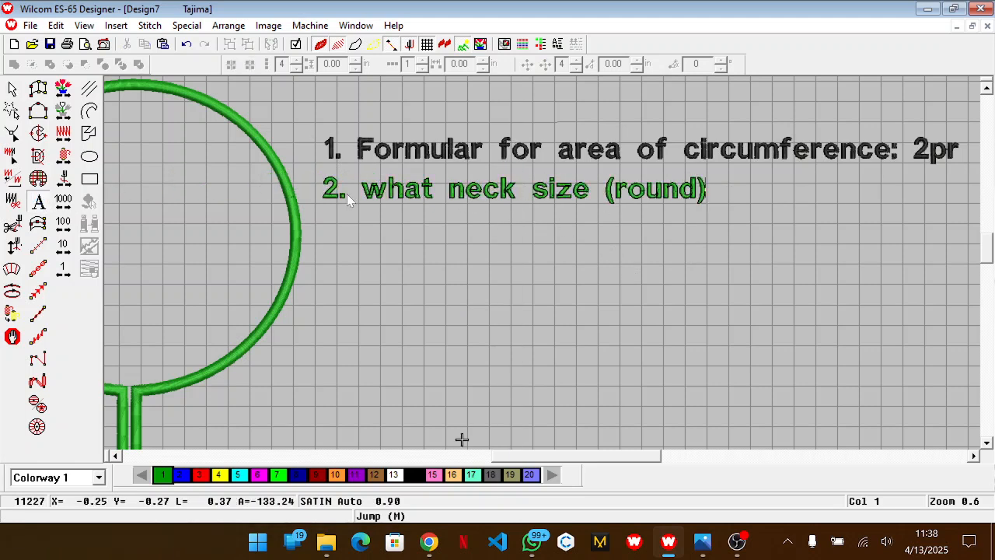
click(441, 187)
text(is)
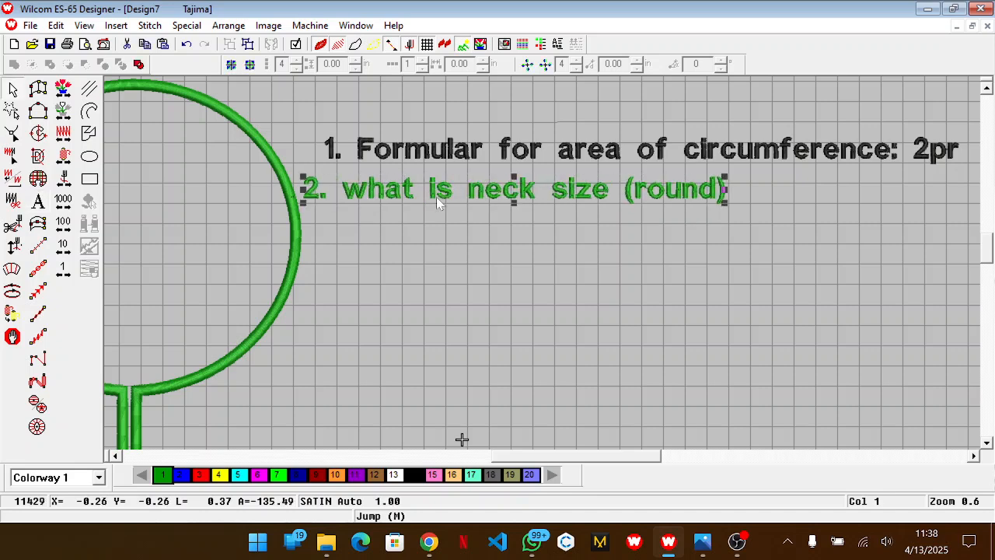
drag(463, 189, 475, 191)
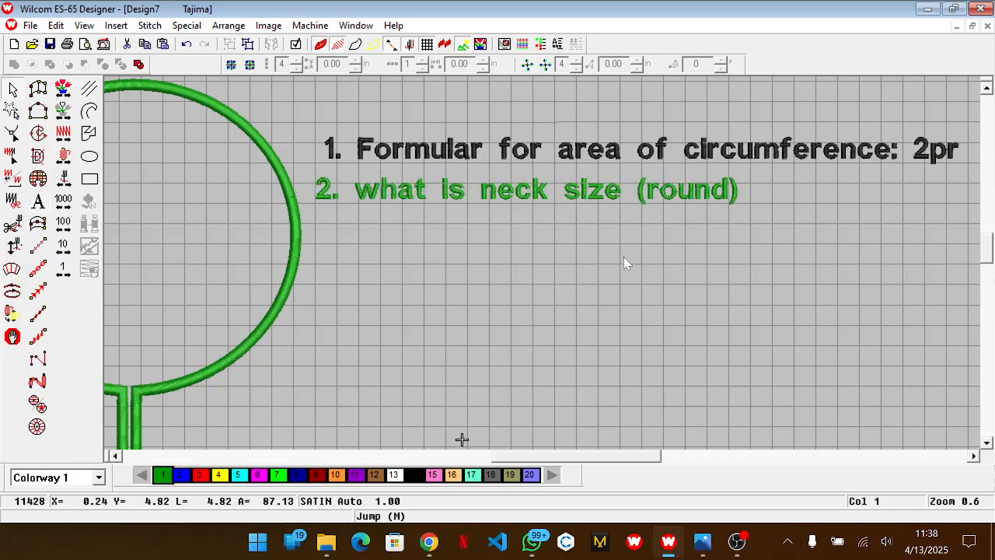
click(623, 256)
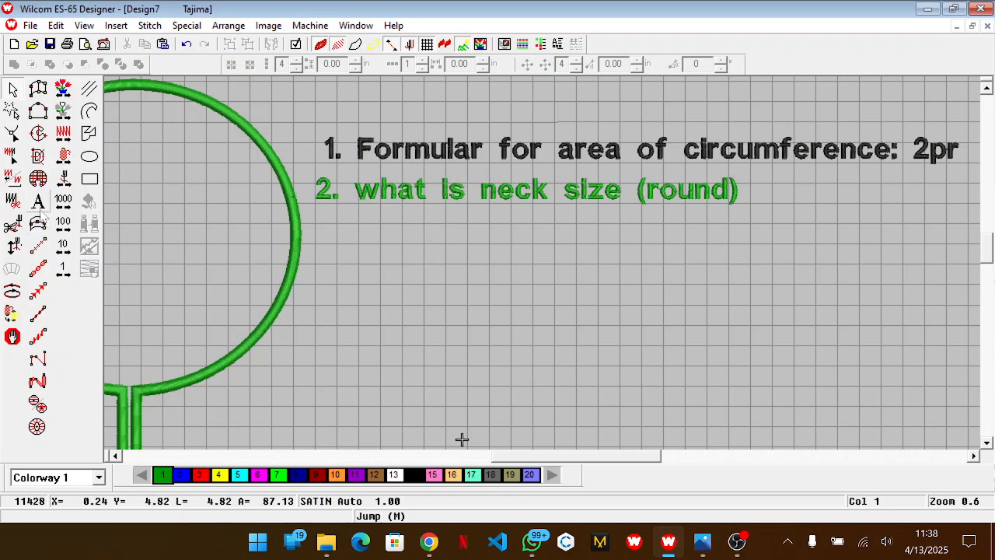
Start a third lettering note below the second, with the first line "3. Using the given neck size to represent".
click(38, 200)
click(331, 218)
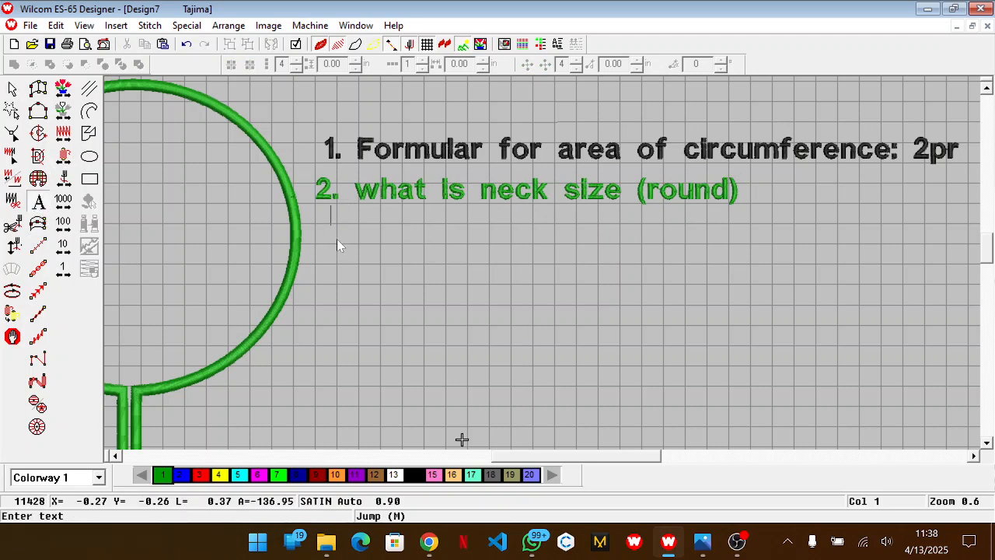
click(326, 235)
text(3. )
text(Usin)
text(g the given)
text( neck siz)
text(e to repre)
text(sent)
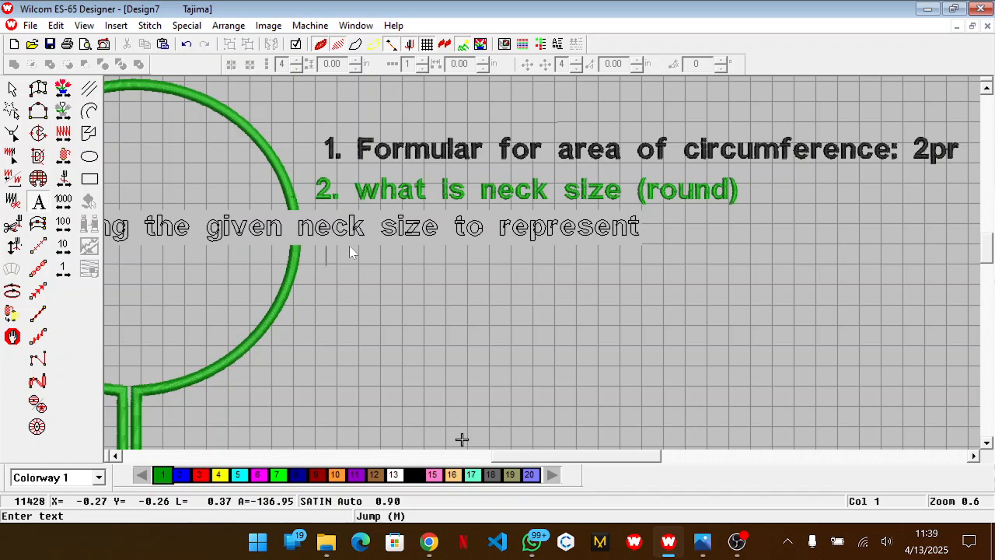
Add the second line "circ. and find the radius" to the third note and move the finished lettering right, under the second note.
text(circu)
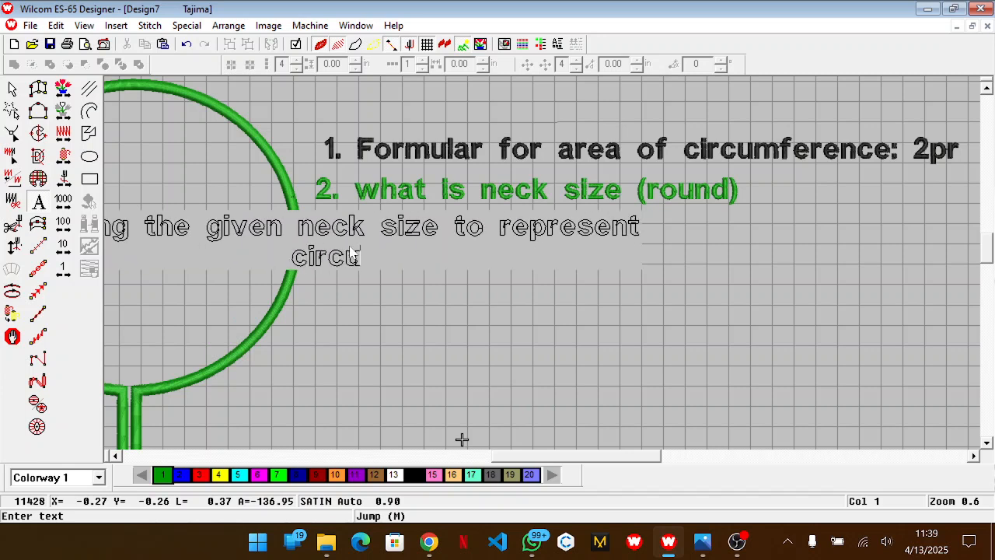
key(BackSpace)
text(. and )
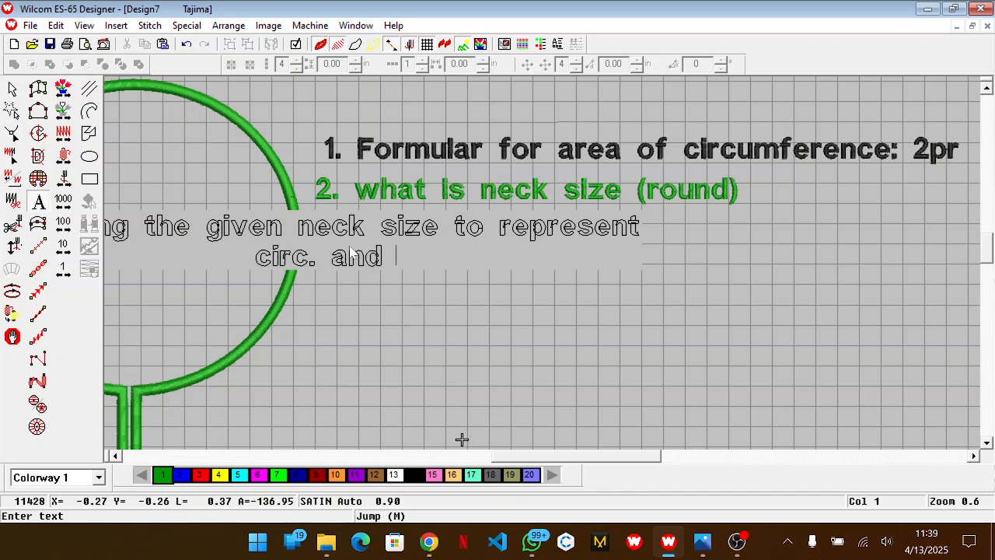
text(find t)
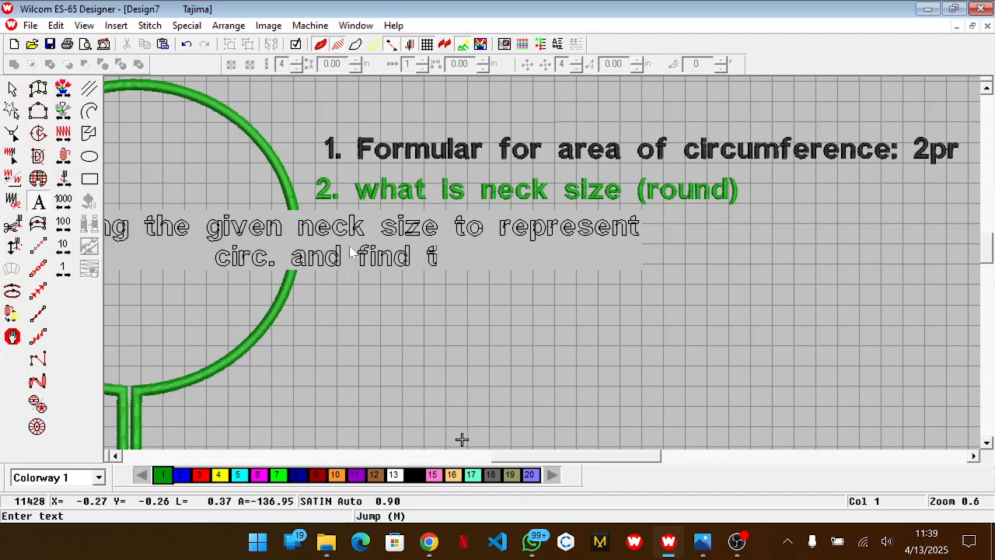
text(he radius)
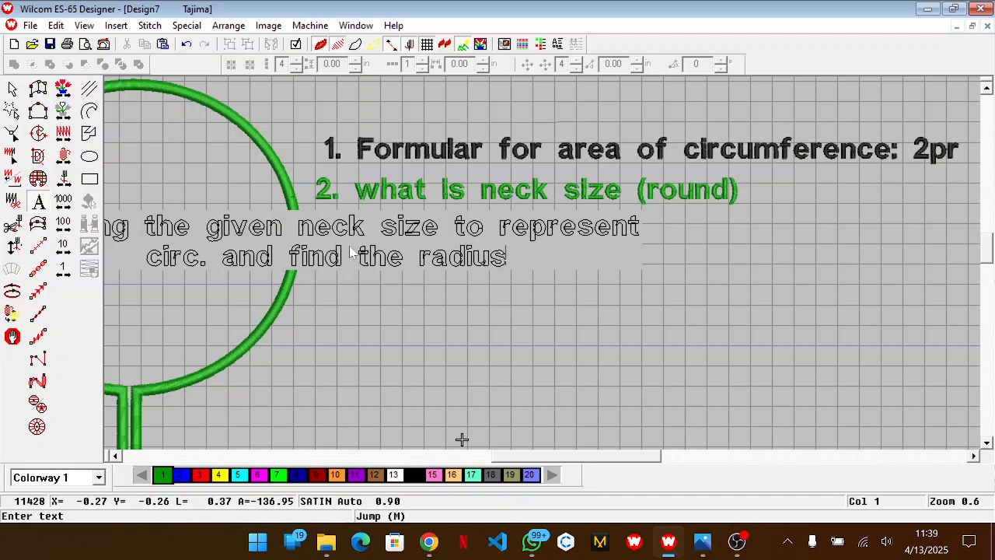
key(Return)
drag(231, 241, 527, 247)
Save the design as an EMB file named "Area of circ".
key(ctrl+s)
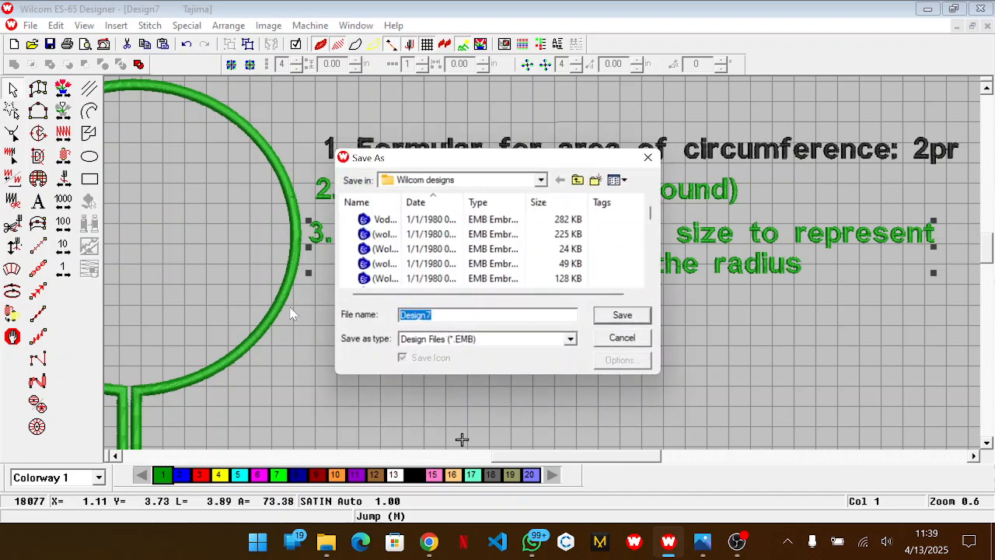
text(AR)
key(BackSpace)
key(BackSpace)
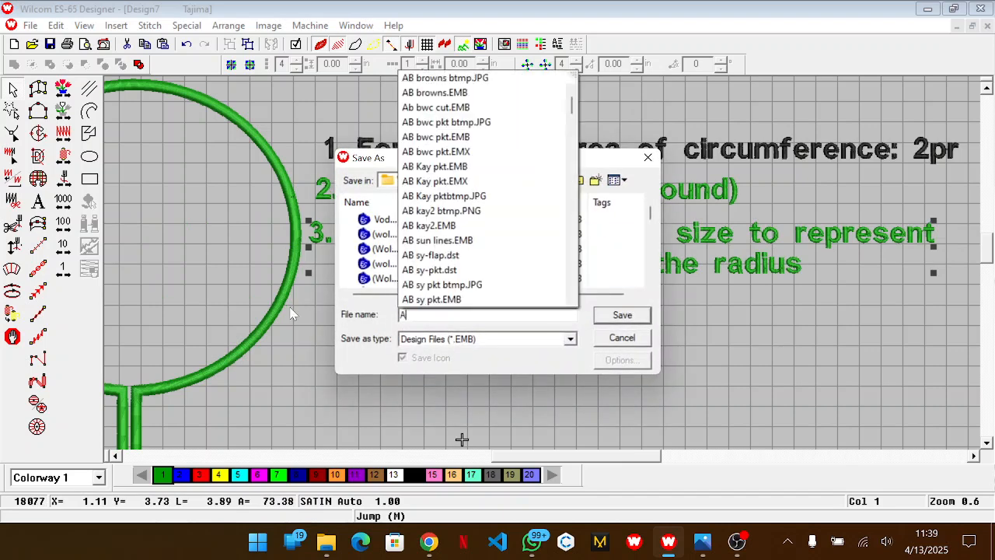
text(re)
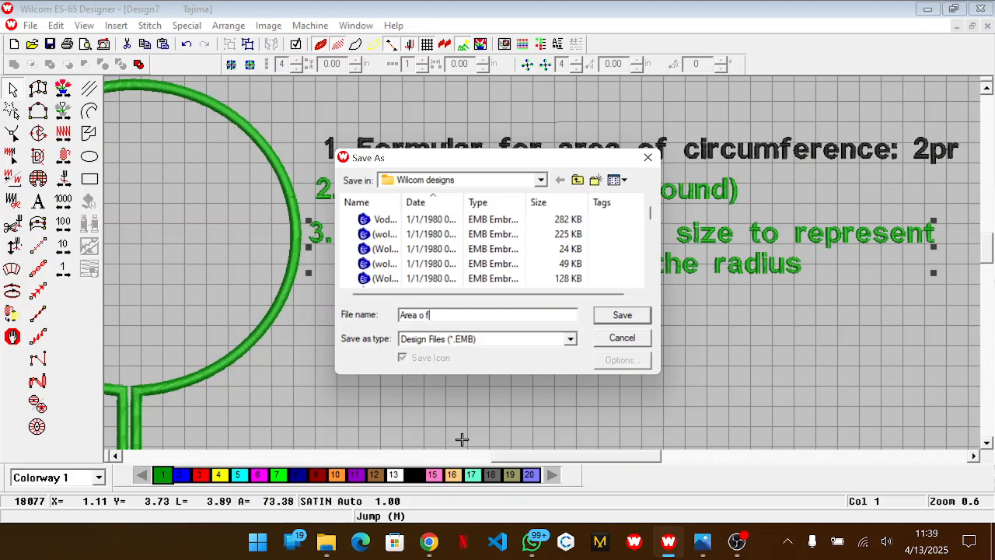
text(a of circ)
key(Return)
Colour all three lettering notes black (colour 14).
key(shift+z)
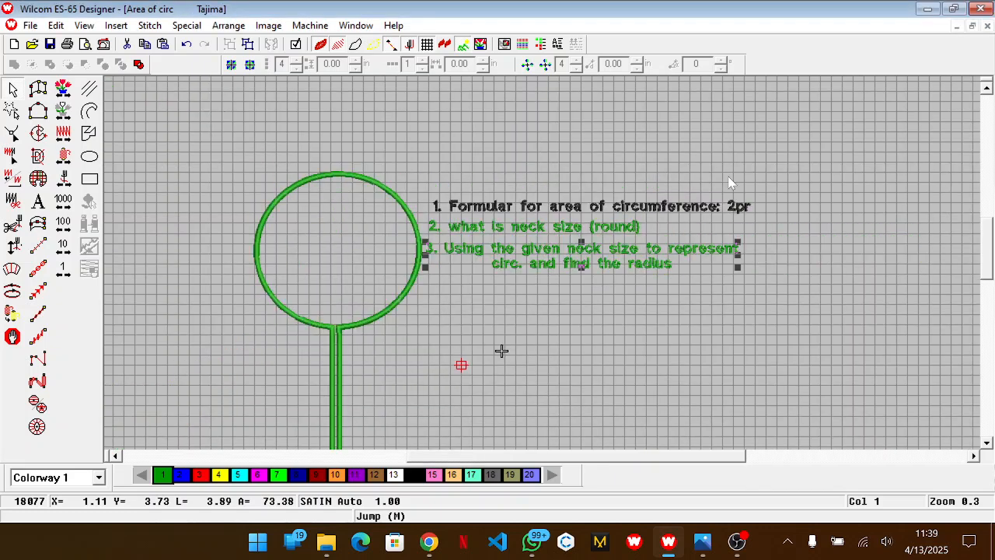
drag(781, 169, 402, 322)
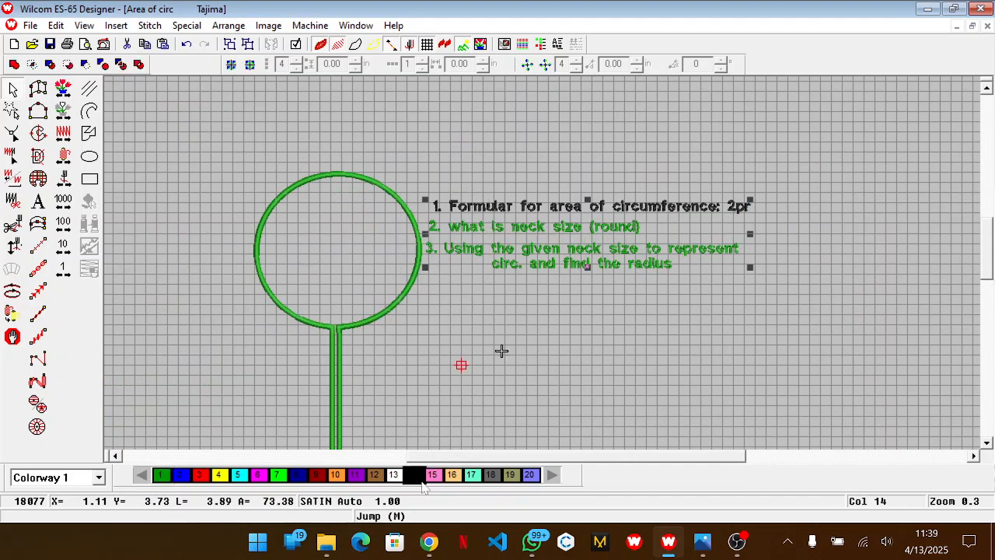
click(591, 367)
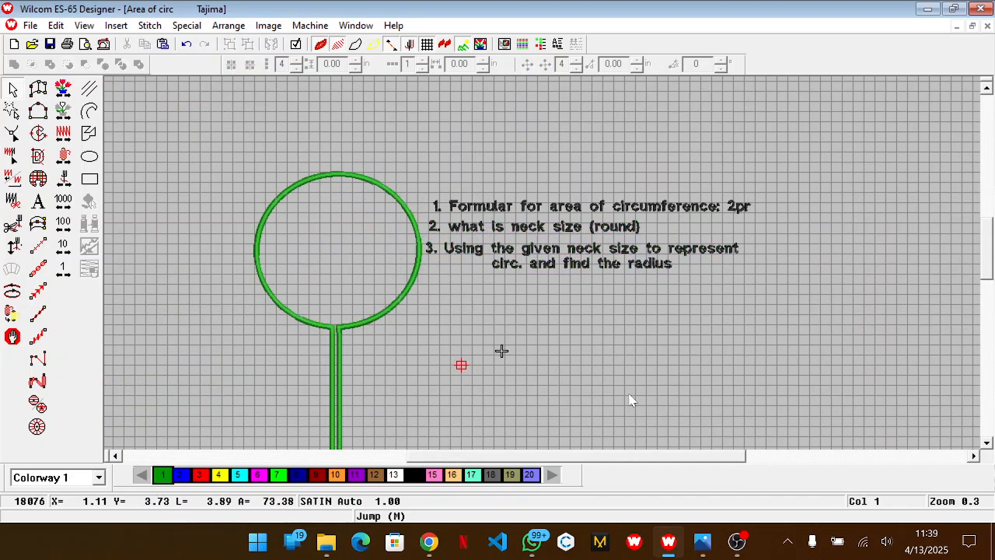
Review the three numbered notes beside the circle, up to the end of the circumference formula.
key(c)
scroll(658, 382, up, 1)
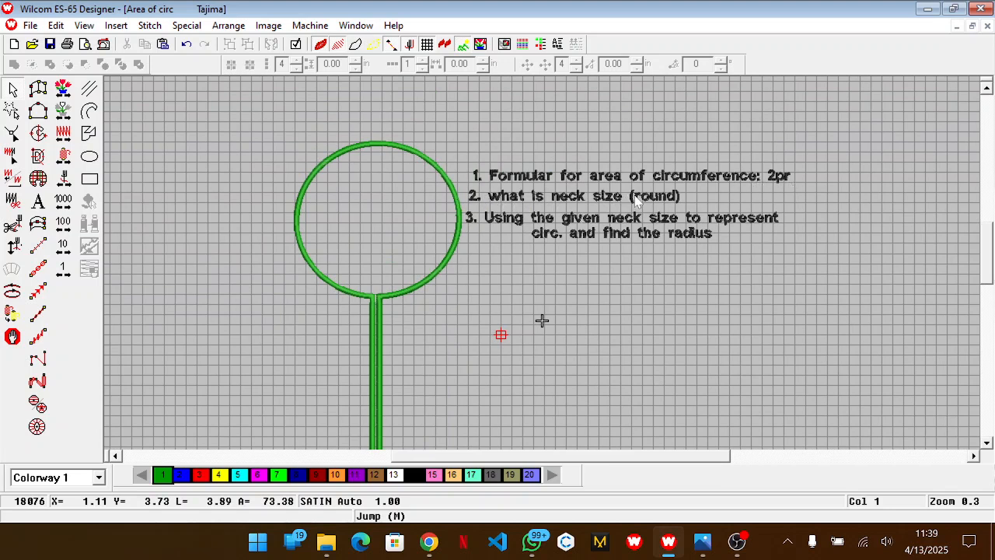
scroll(609, 237, down, 1)
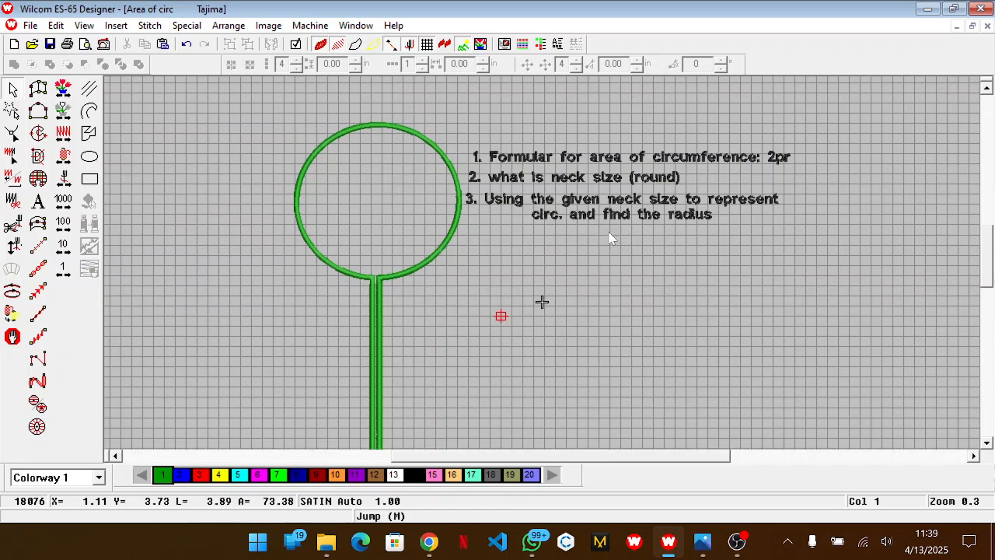
scroll(610, 237, up, 1)
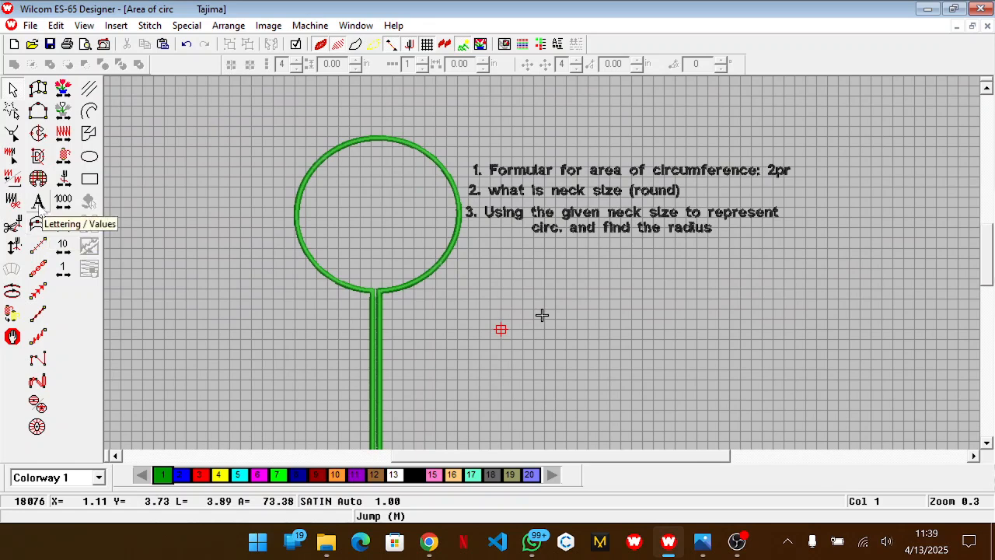
key(z)
scroll(456, 208, down, 2)
scroll(455, 207, up, 5)
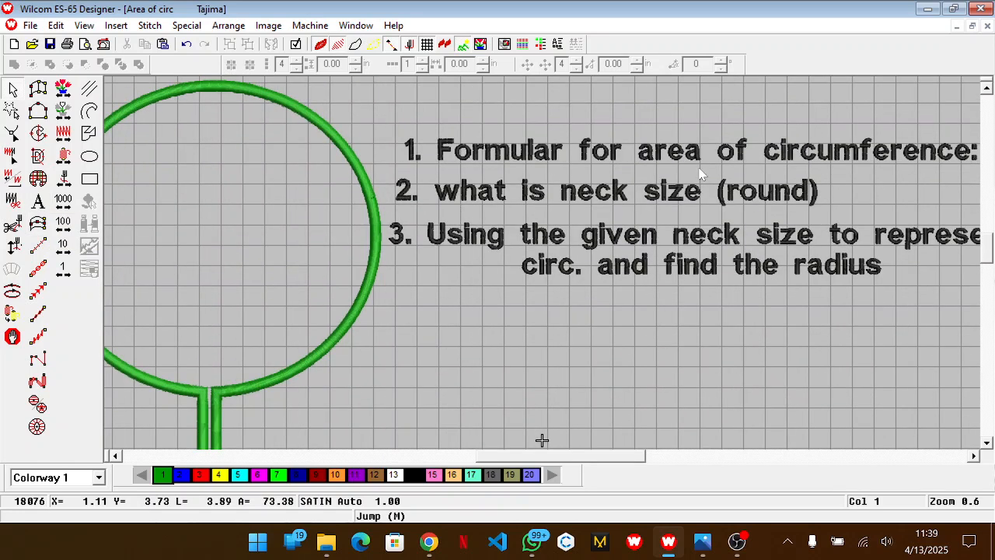
scroll(547, 323, up, 2)
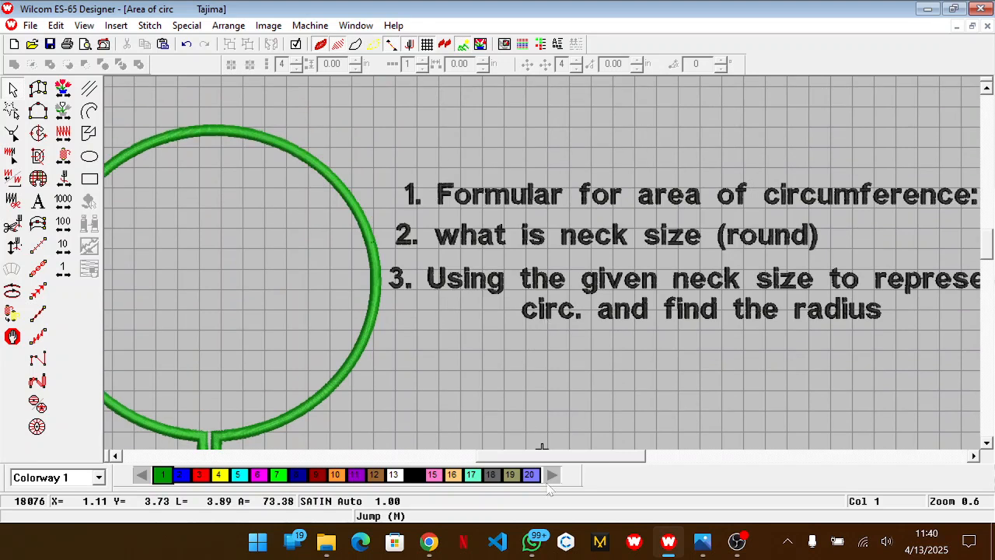
drag(580, 456, 616, 455)
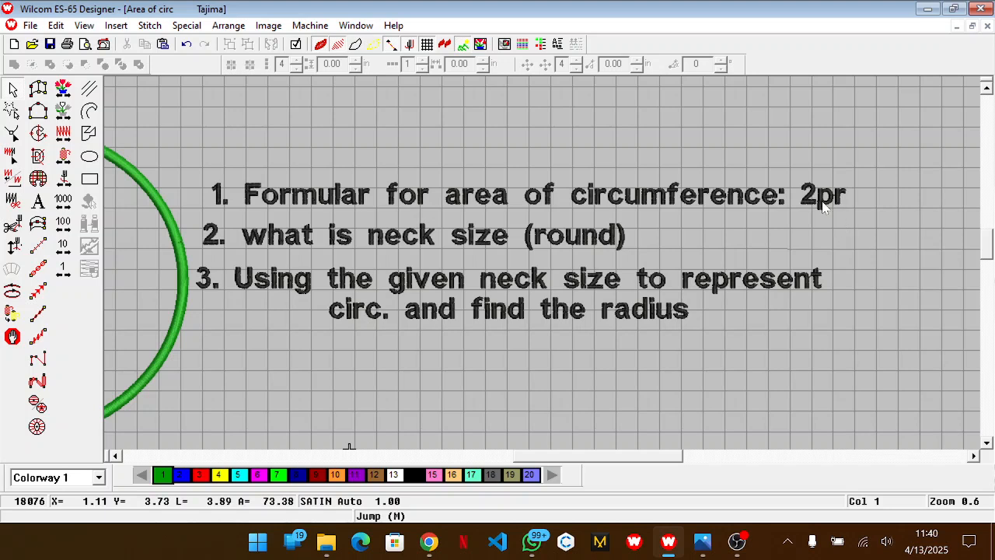
Add the lettering "20=2x3.142xr" in the empty area below the third note.
scroll(822, 200, down, 1)
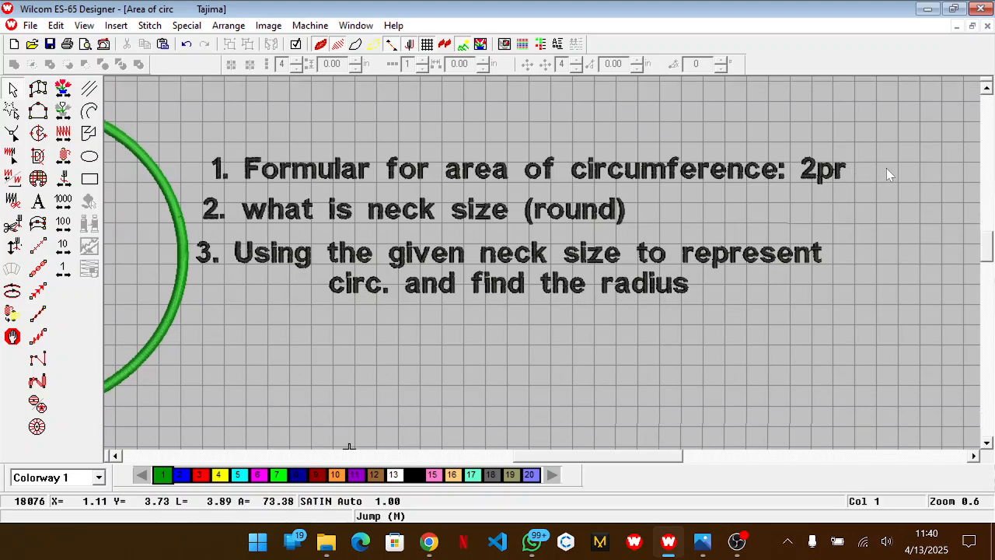
scroll(684, 315, down, 2)
click(43, 207)
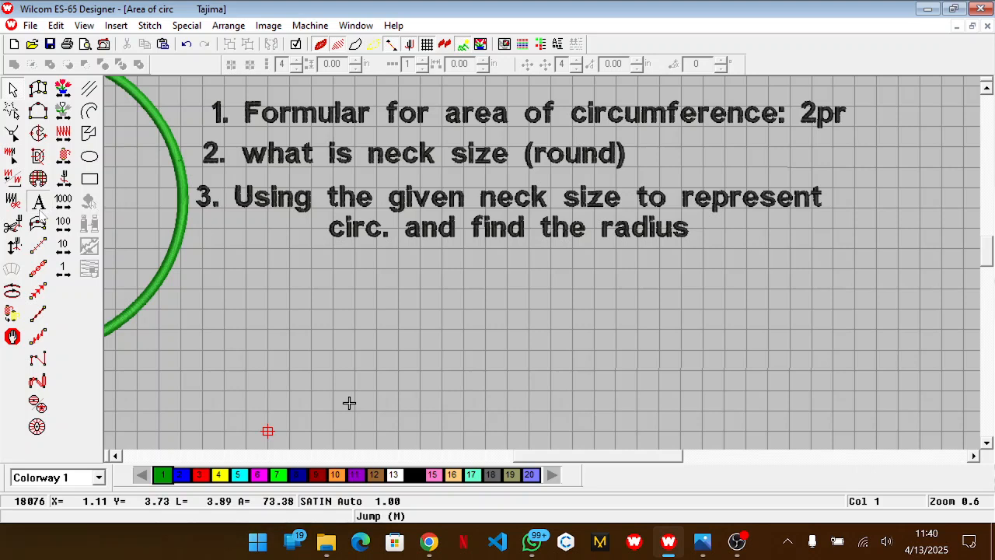
click(358, 322)
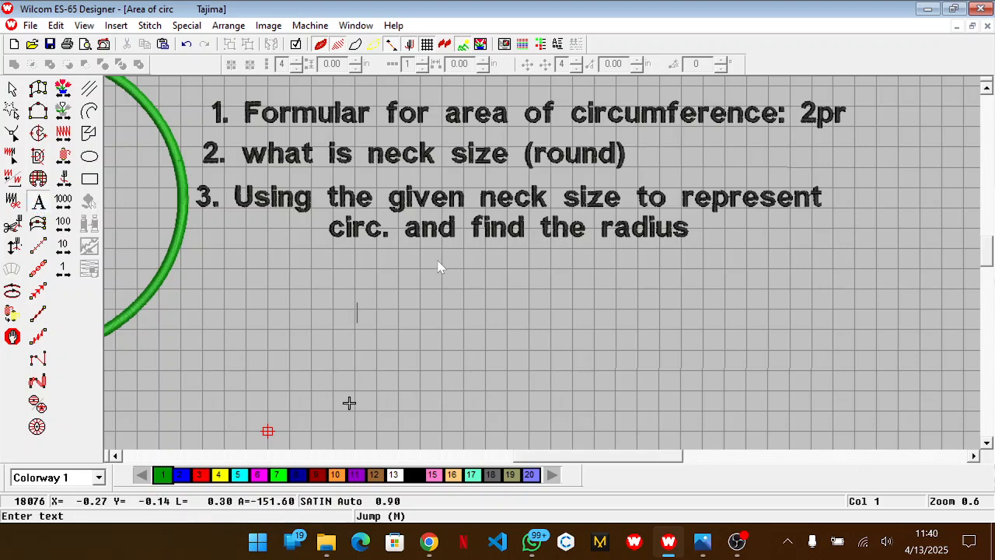
text(20=)
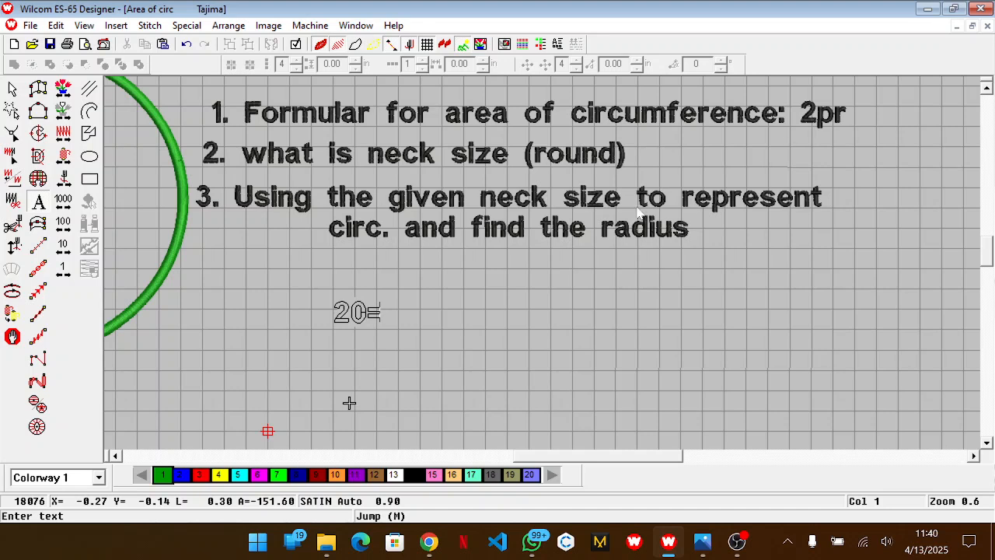
text(2)
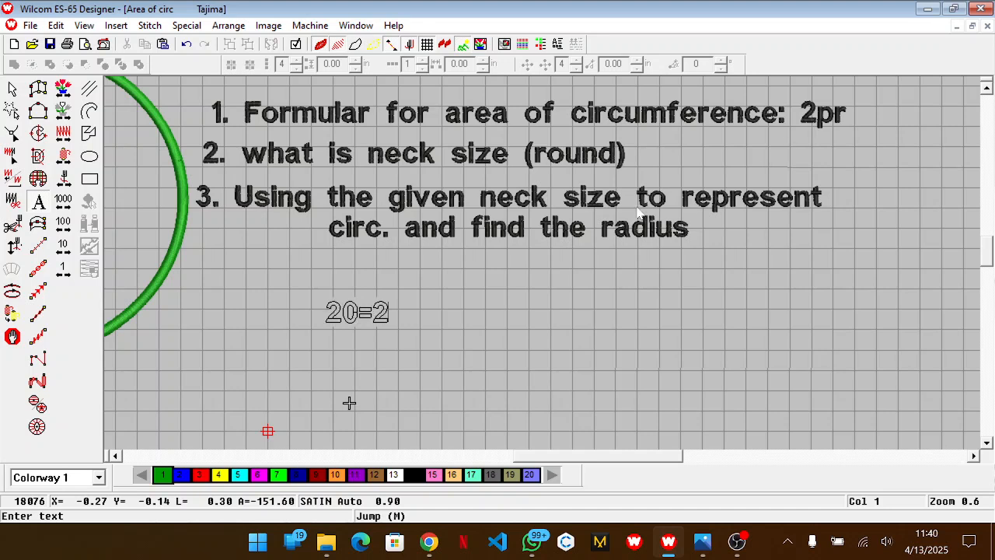
text(x)
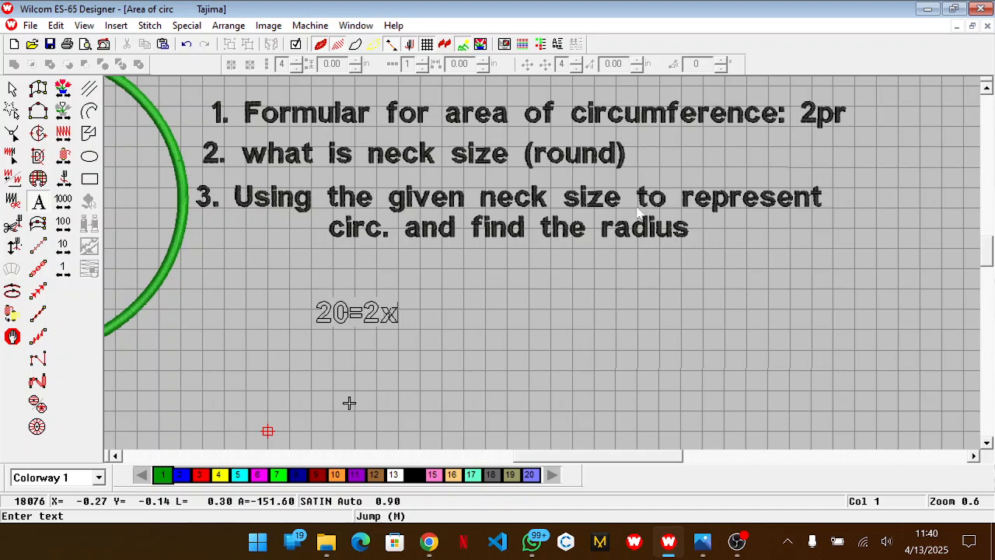
text(3.14)
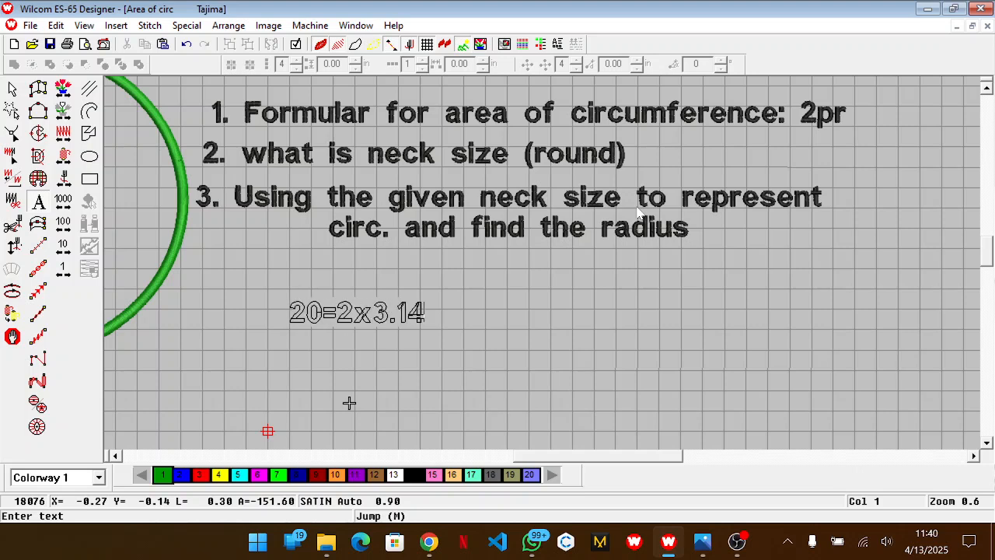
text(2x)
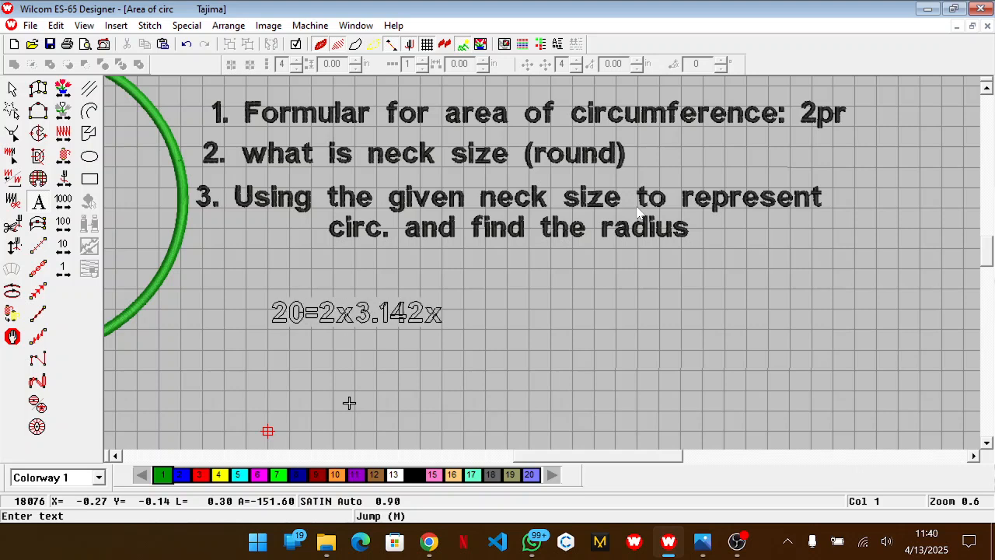
text(r)
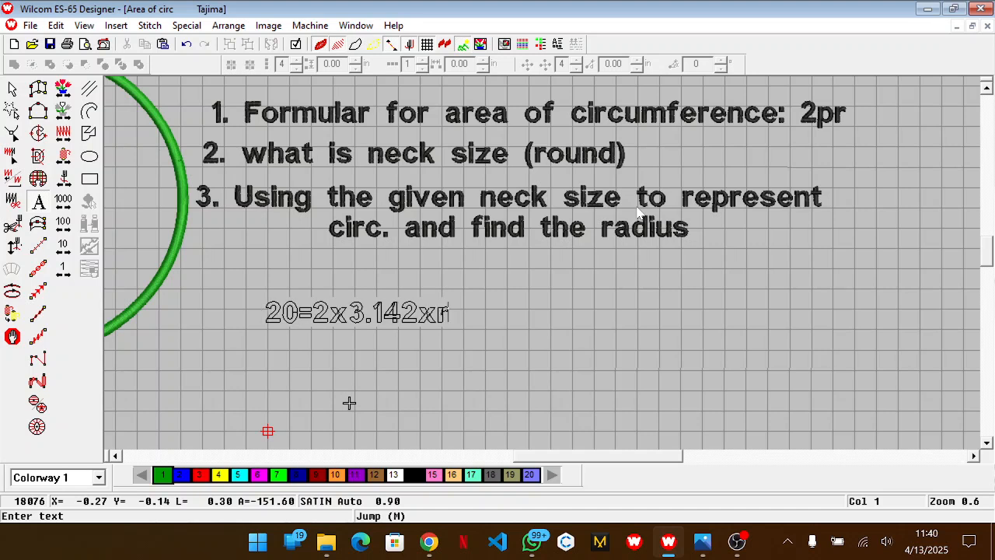
key(Return)
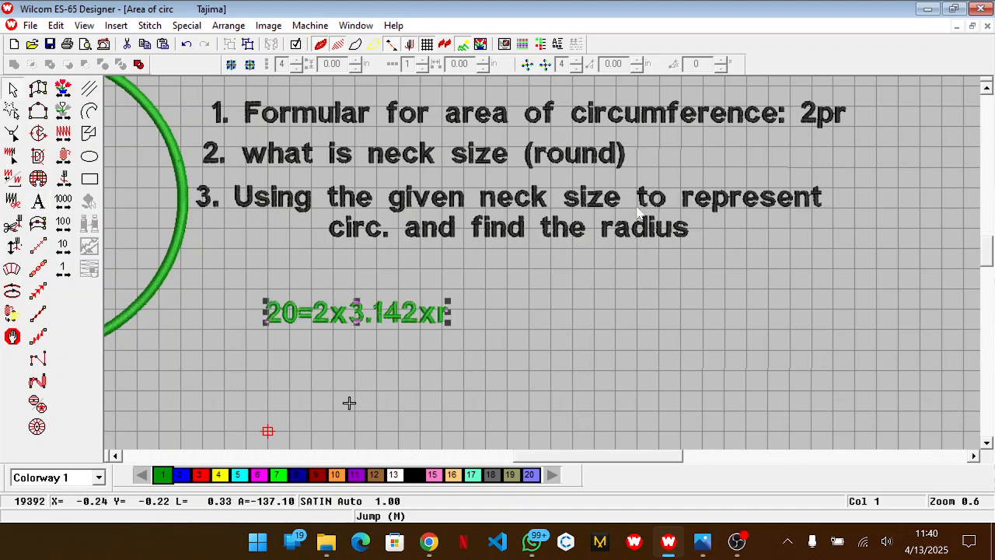
click(531, 300)
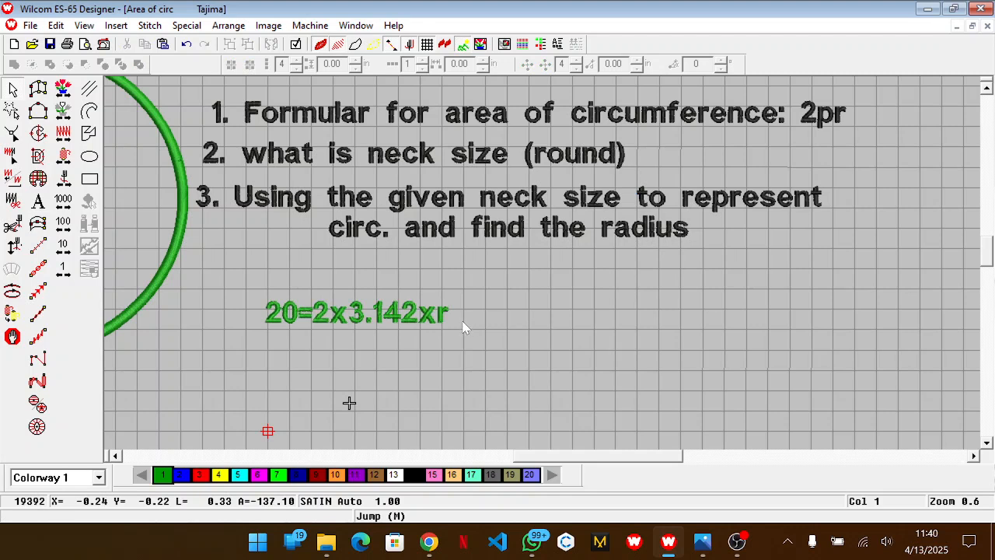
Colour the equation lettering below the notes dark red (colour 9) and make colour 9 the current colour.
scroll(462, 327, down, 1)
drag(527, 454, 511, 455)
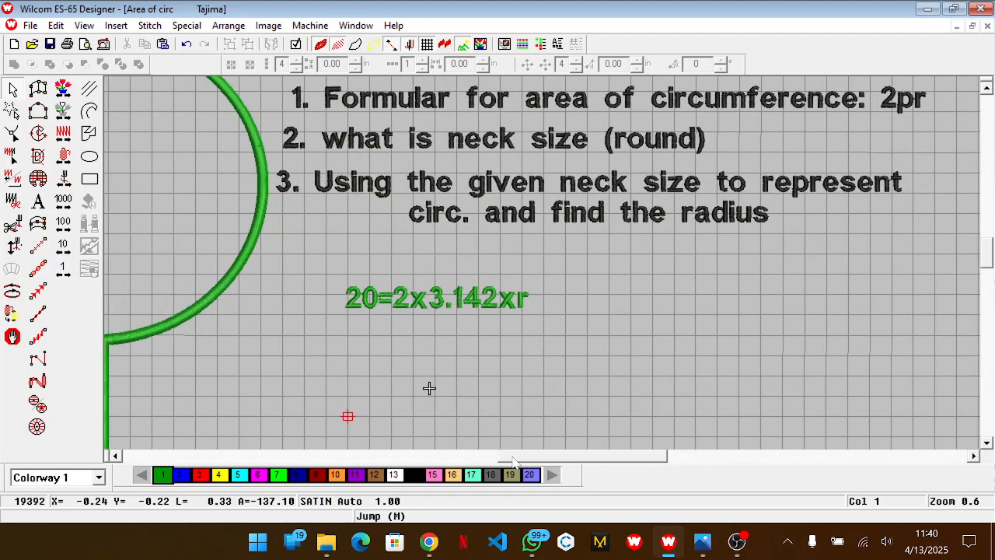
scroll(524, 310, down, 3)
key(z)
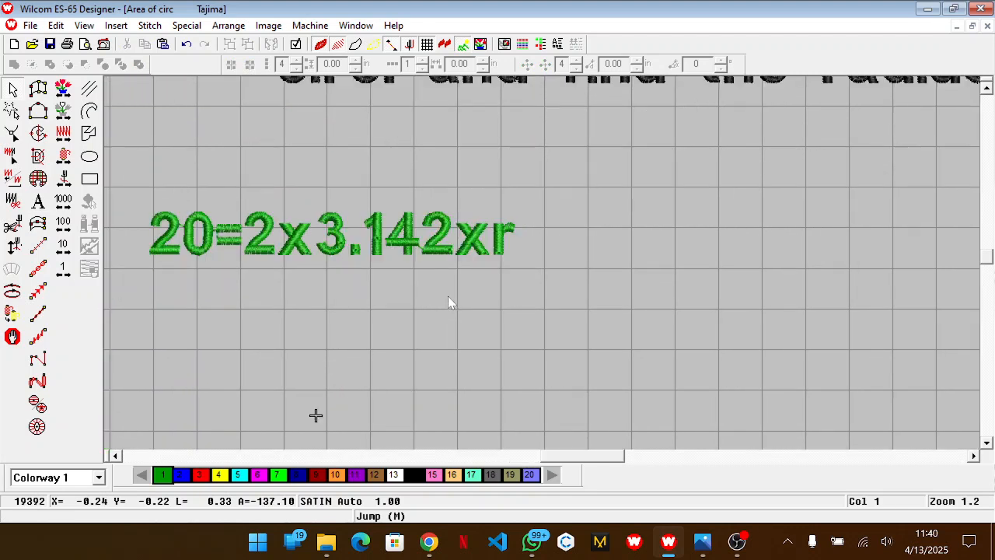
scroll(448, 296, down, 1)
click(159, 204)
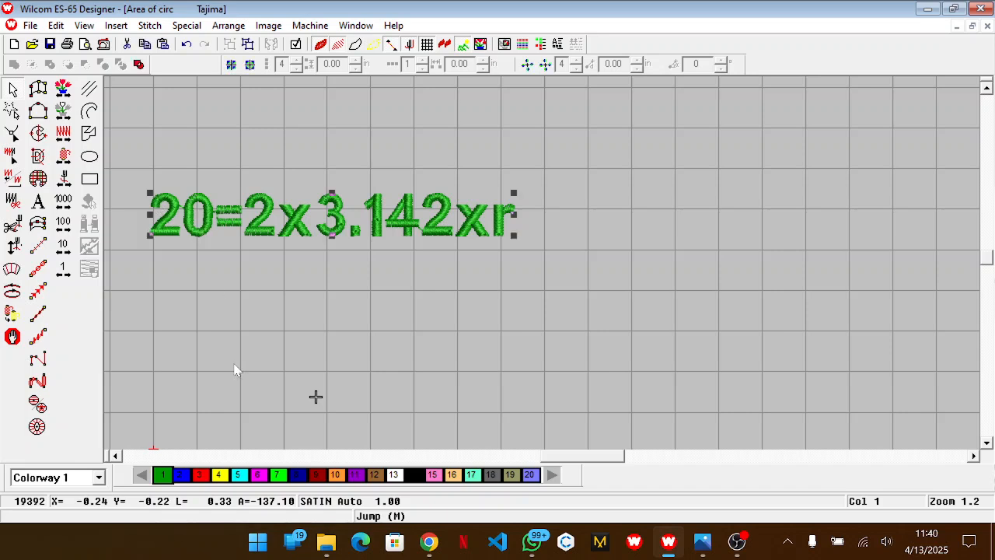
click(320, 476)
click(510, 401)
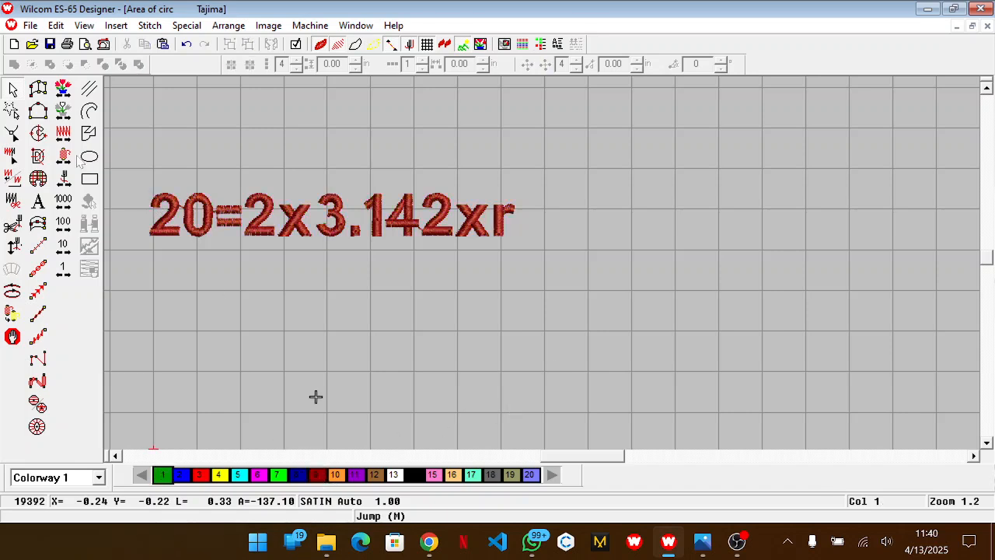
click(317, 475)
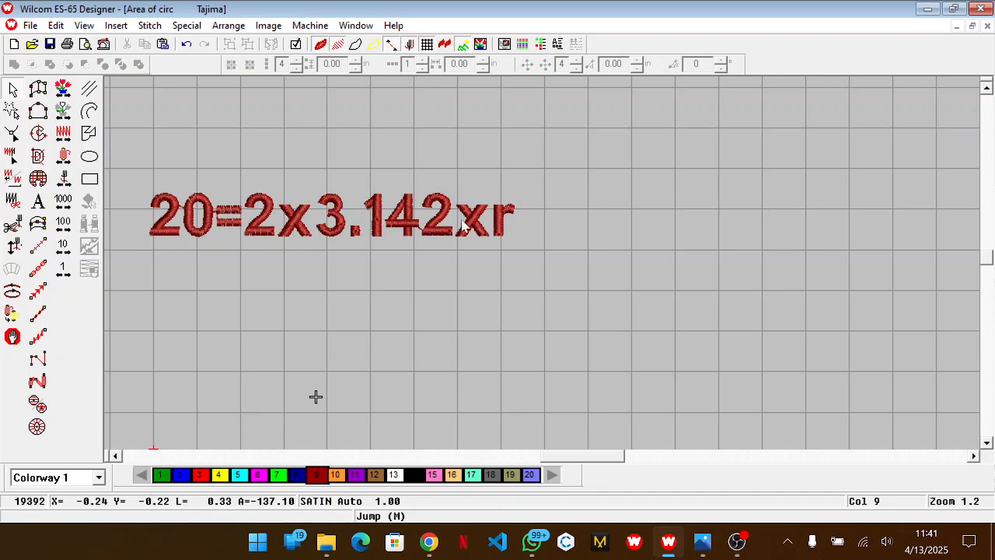
Add the lettering "20=6.284r" below the first equation and move it right so it sits under that line.
click(38, 201)
click(178, 313)
text(20=)
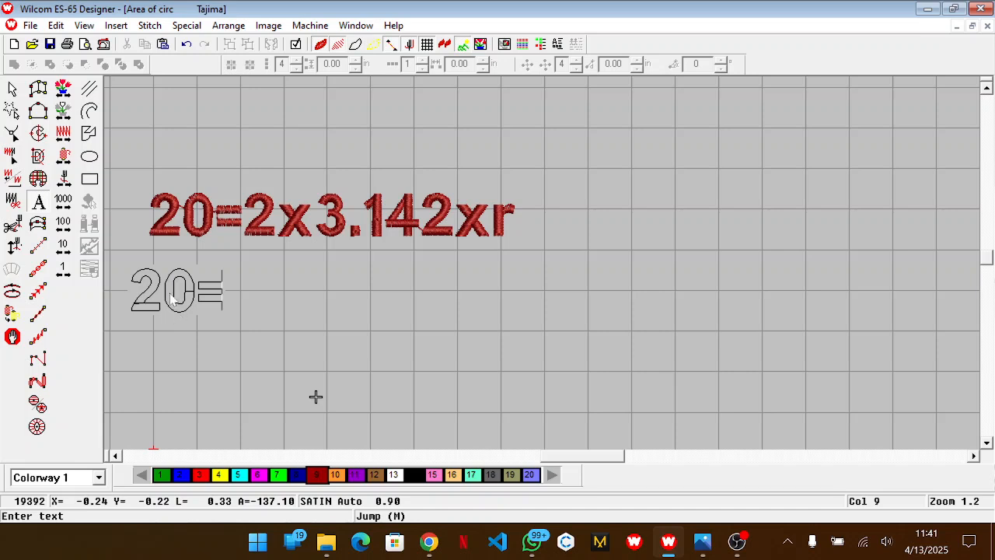
text(6)
key(BackSpace)
text(8)
key(BackSpace)
text(6.2)
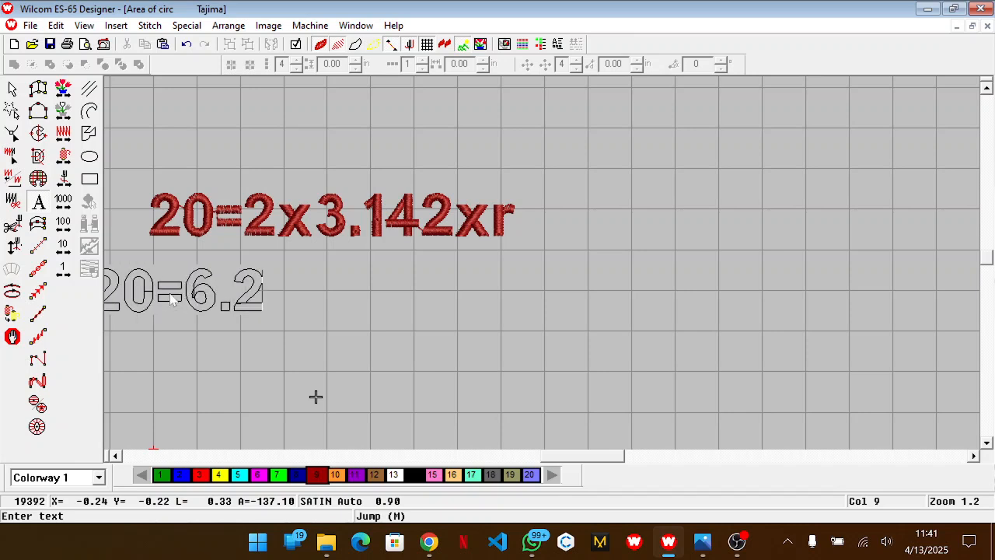
text(84)
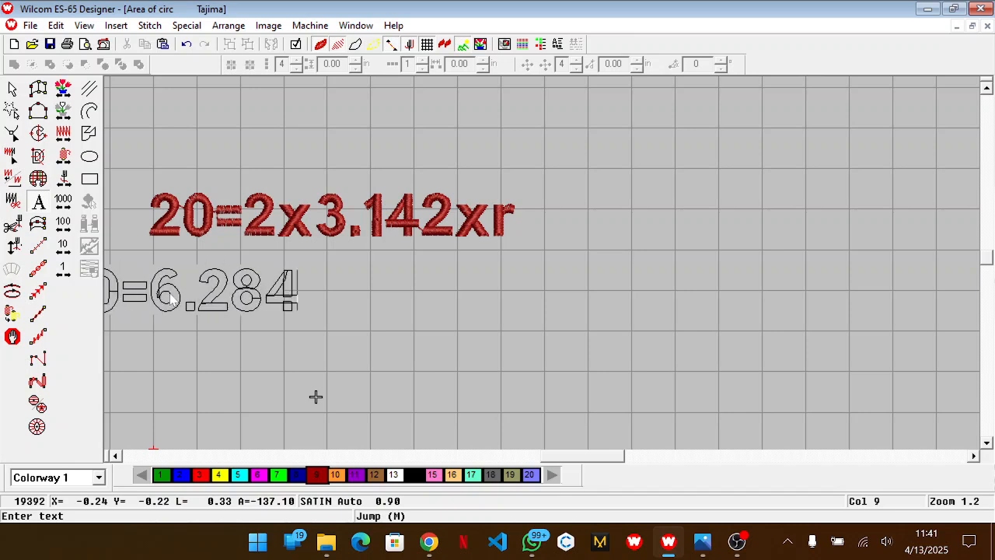
text(r)
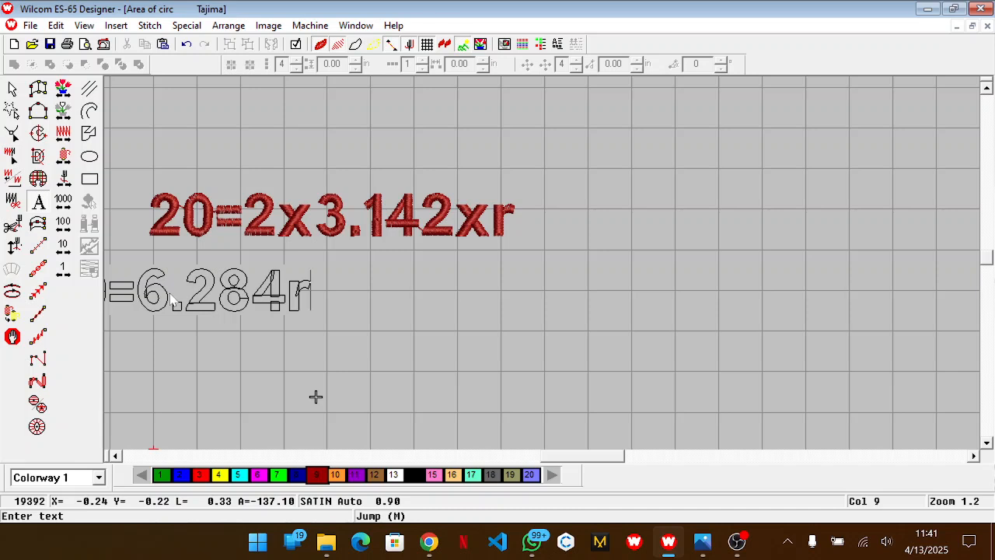
key(Return)
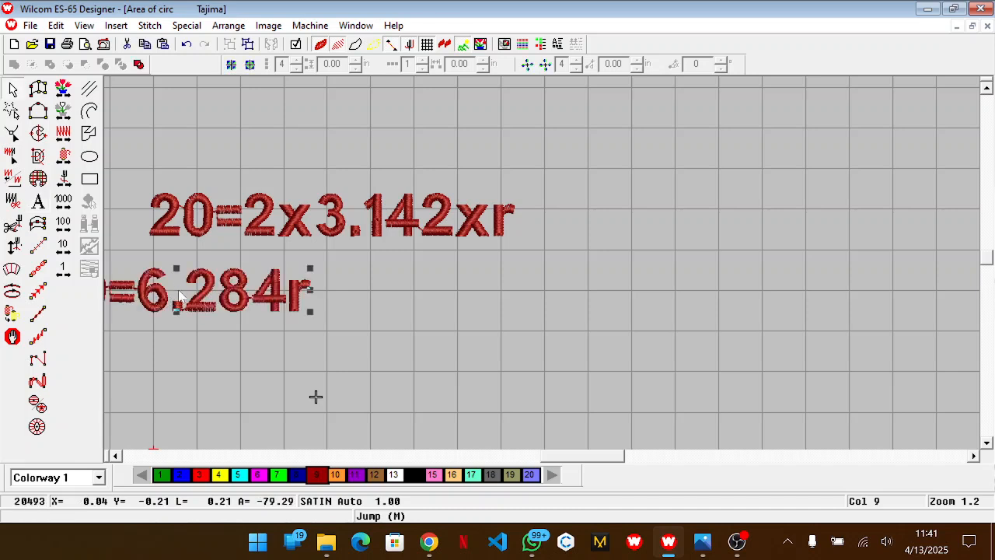
drag(177, 298, 278, 303)
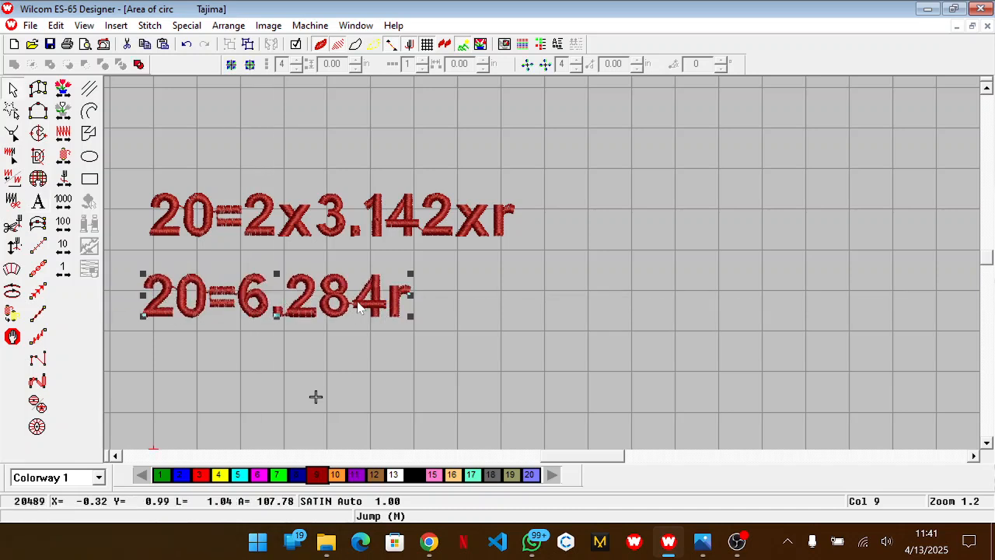
click(427, 318)
Add the lettering "r=20/6.284" as the third equation line, below "20=6.284r".
key(a)
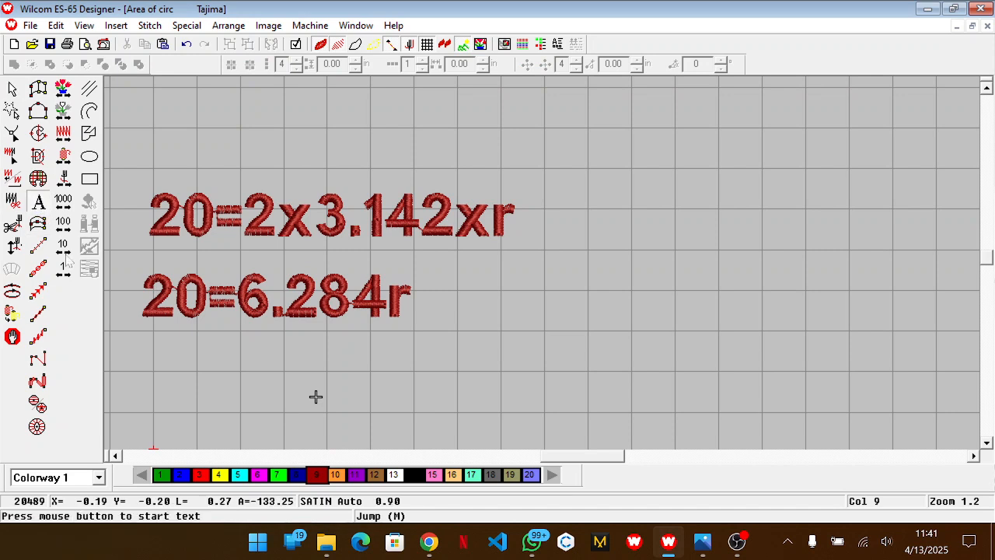
click(147, 365)
click(171, 396)
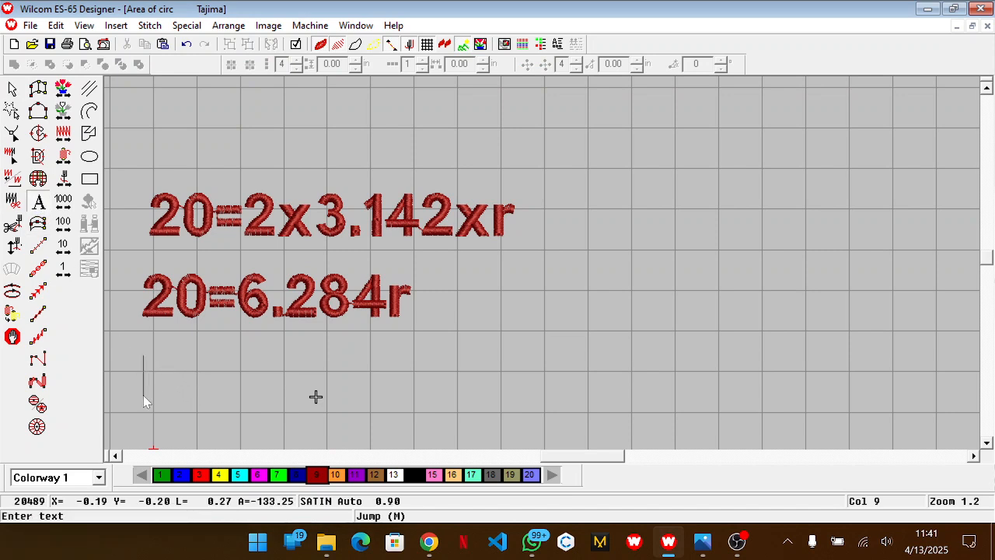
text(r=)
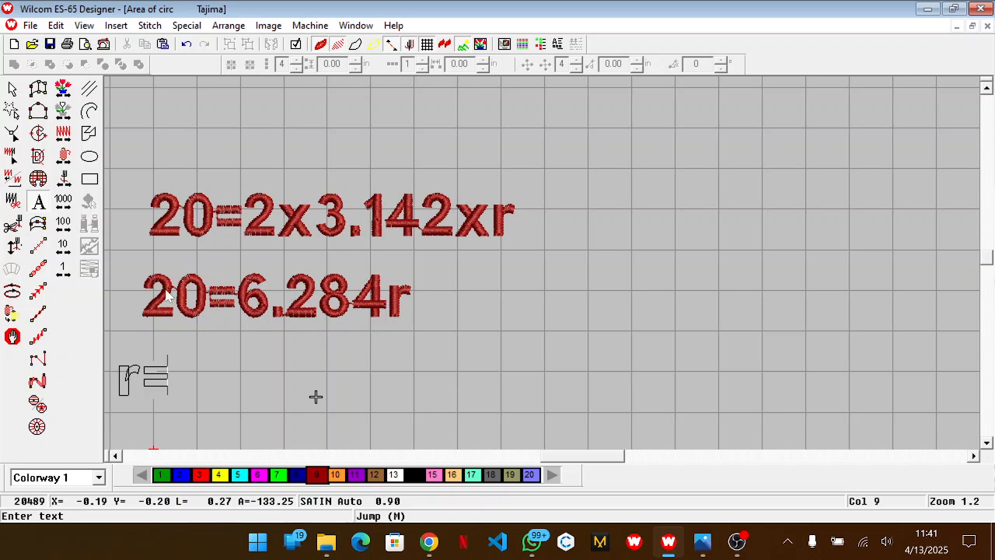
text(20)
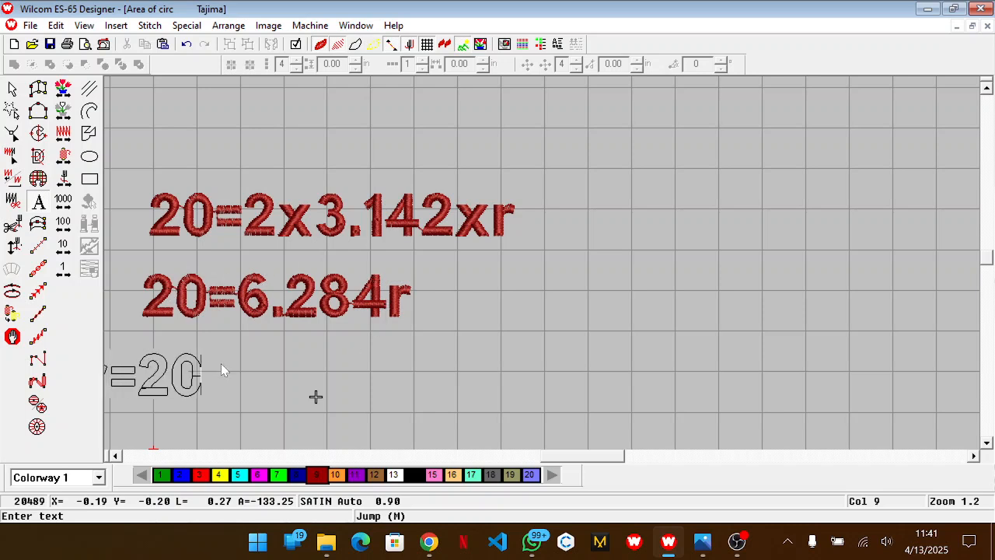
text())
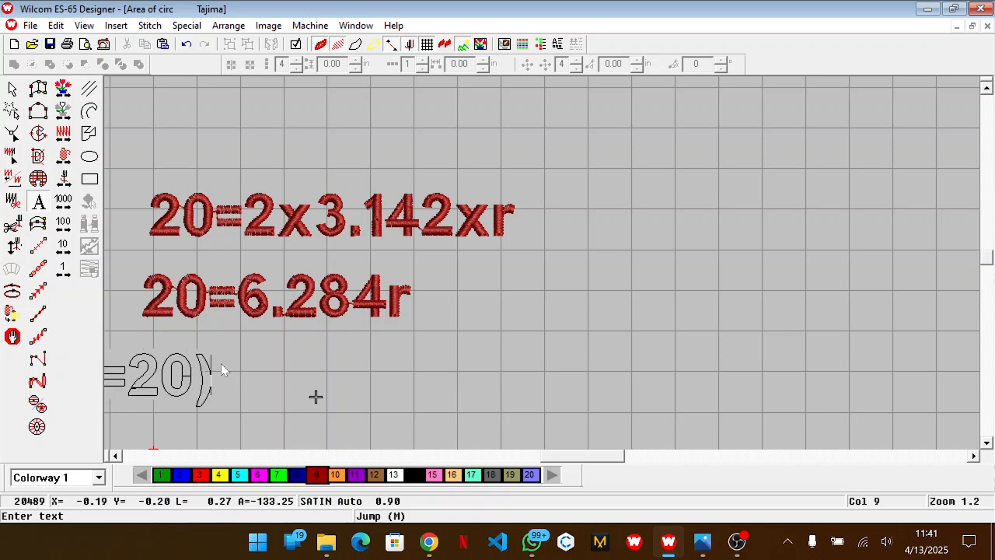
key(BackSpace)
text(()
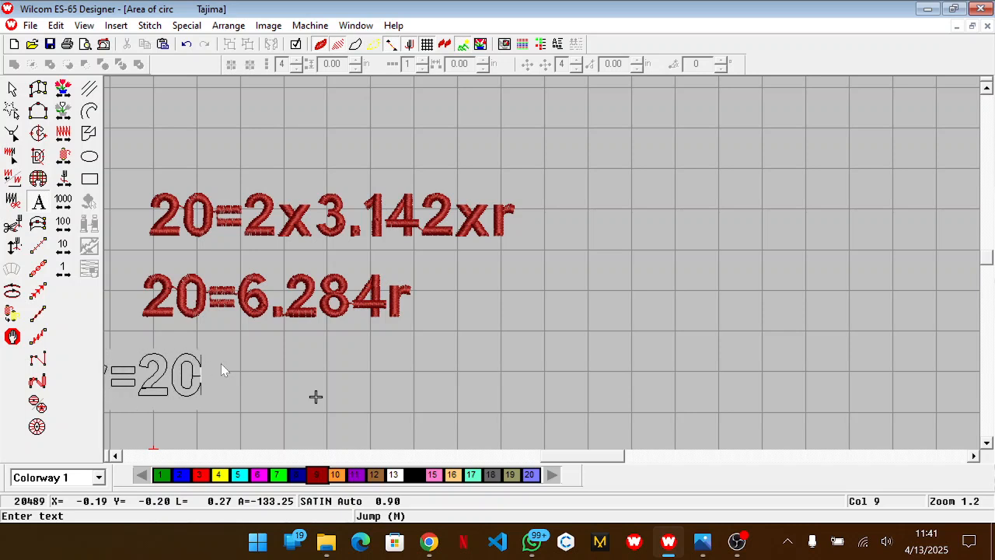
drag(556, 456, 527, 465)
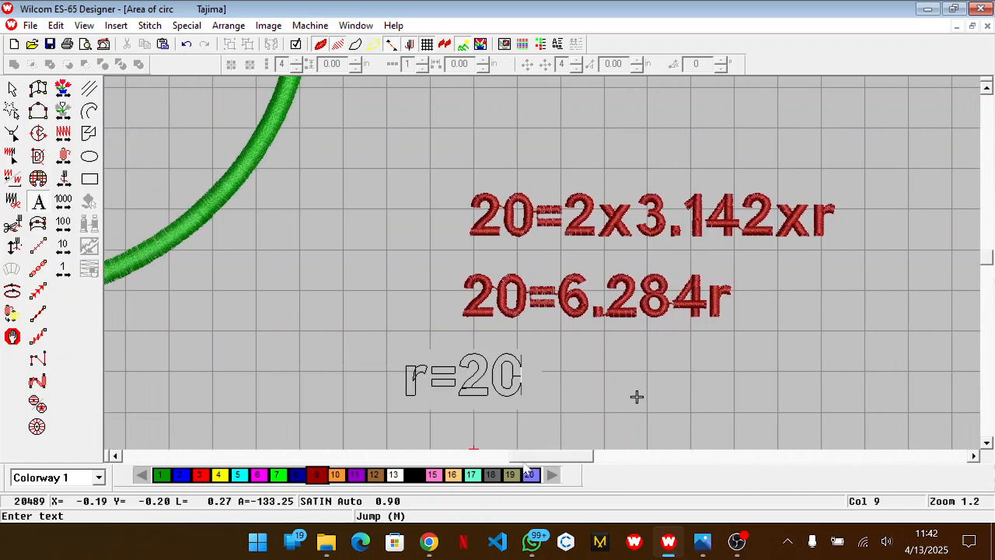
text(/)
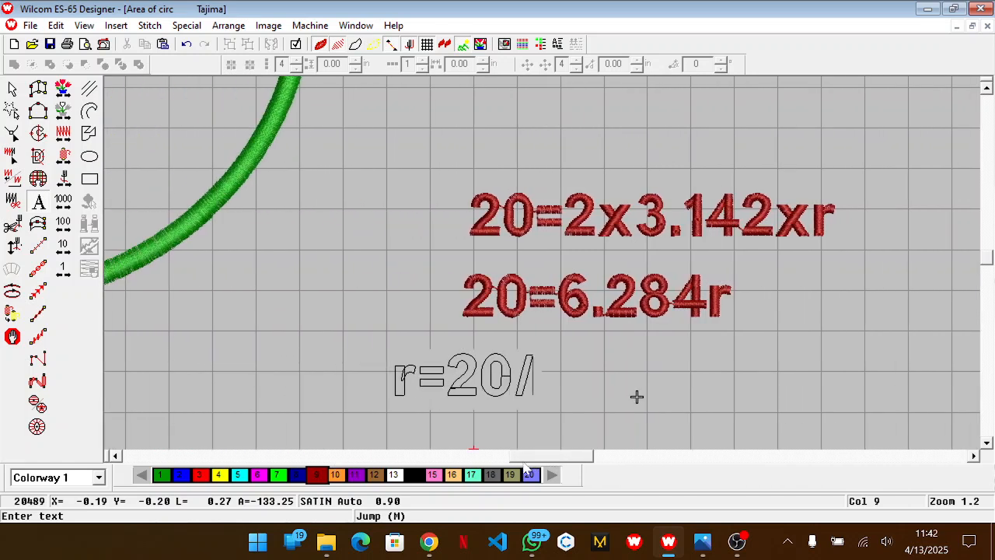
text(6.26)
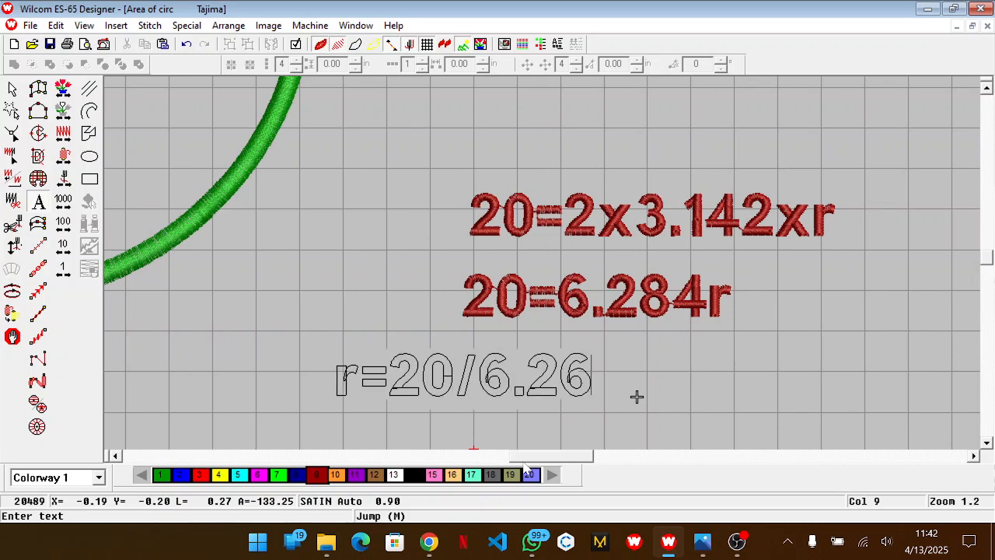
key(BackSpace)
text(84)
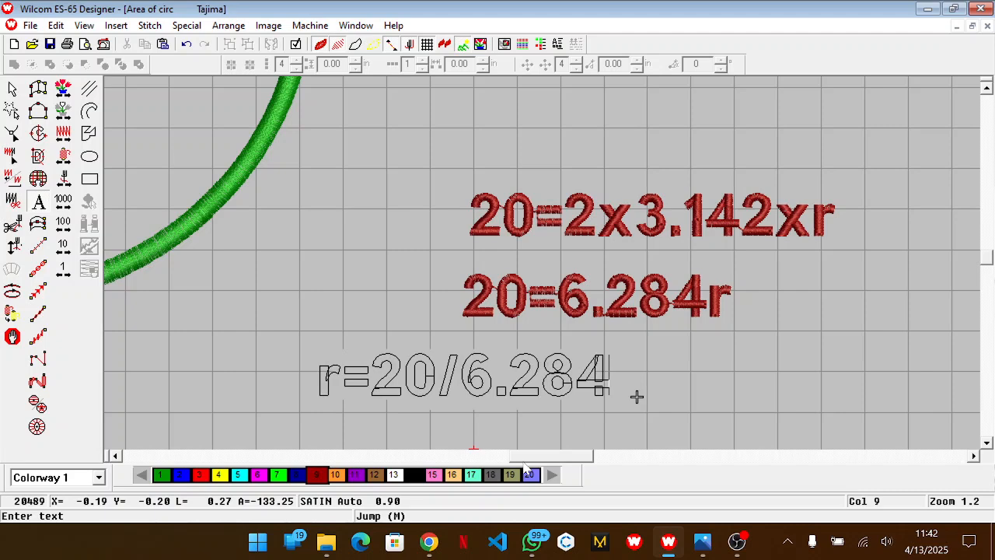
key(Return)
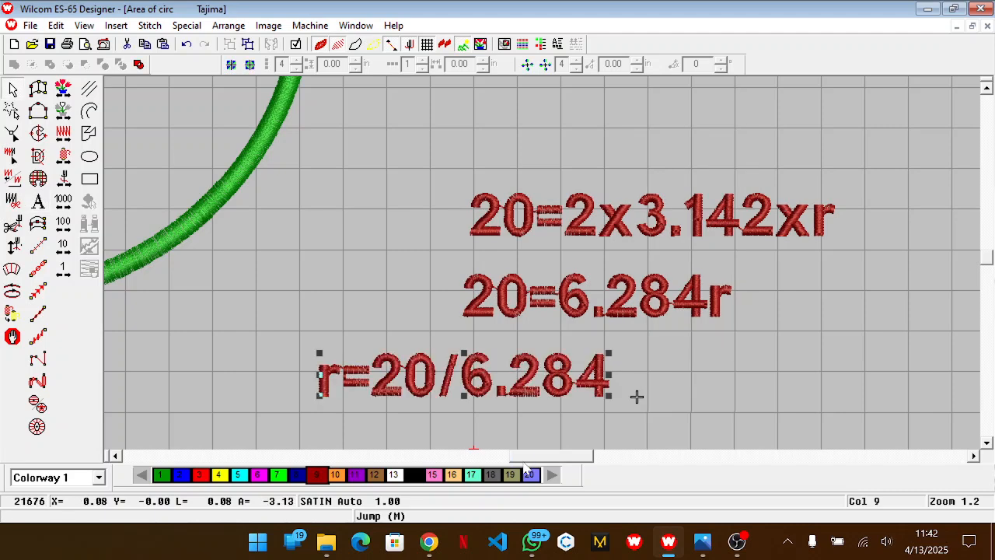
Add the lettering "=3.18" as the result line below "r=20/6.284".
scroll(566, 430, down, 3)
click(608, 383)
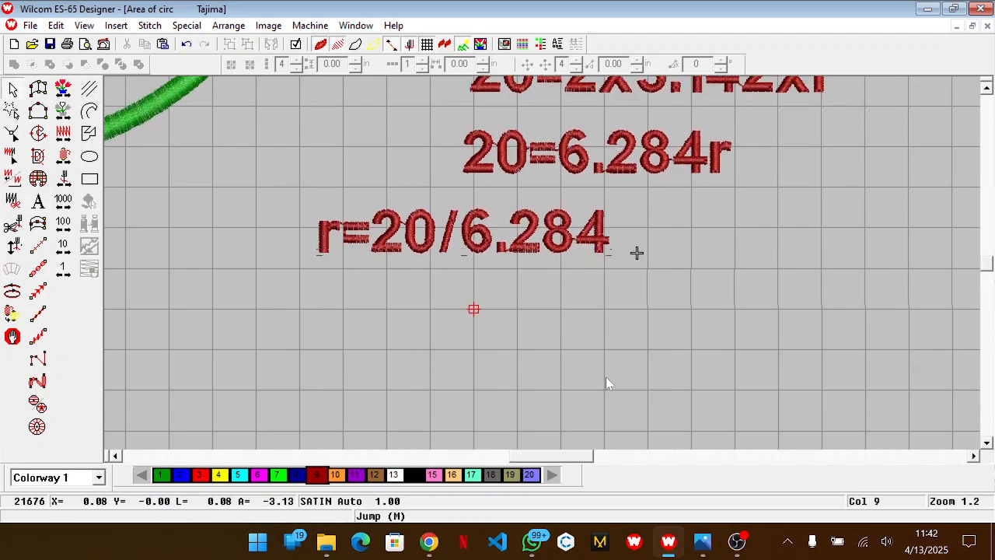
click(38, 201)
click(390, 307)
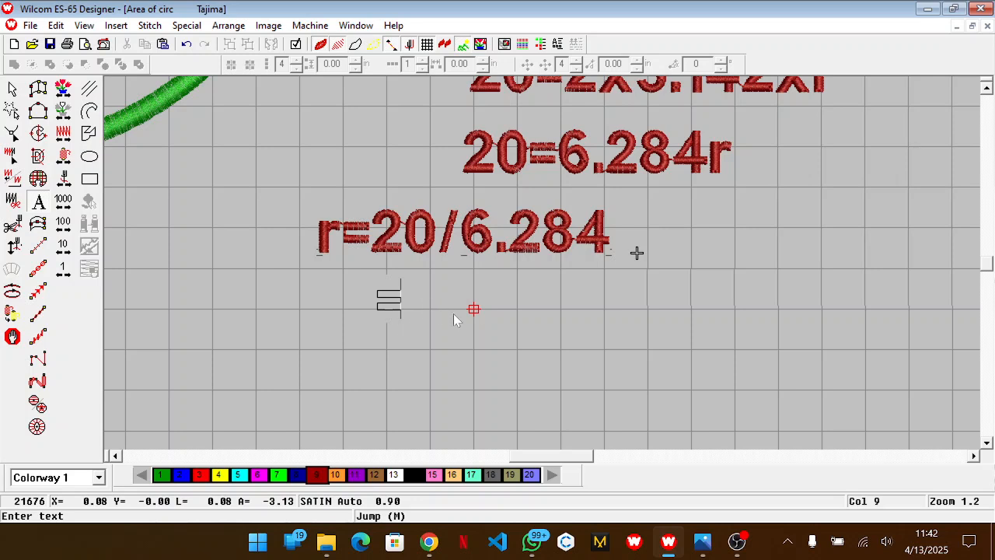
text(3)
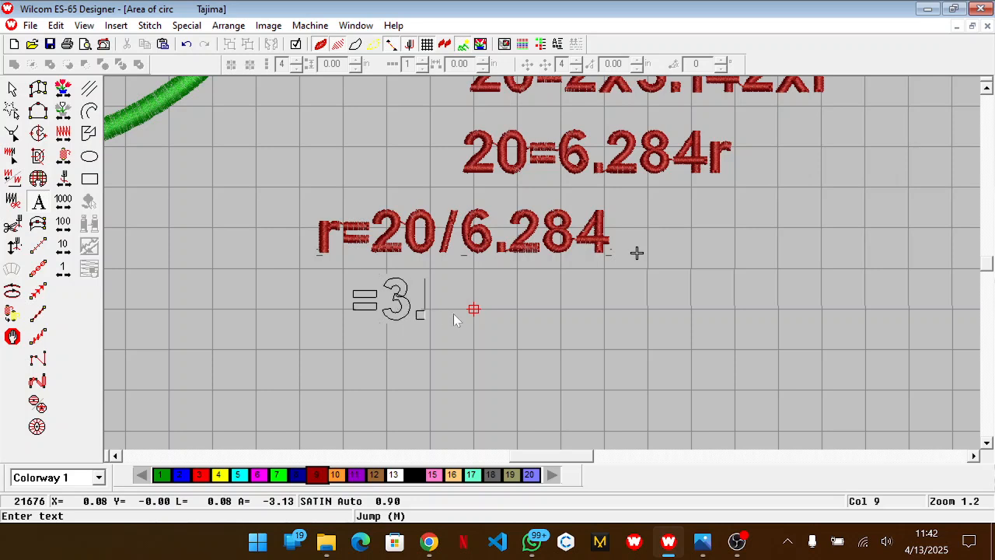
text(.18)
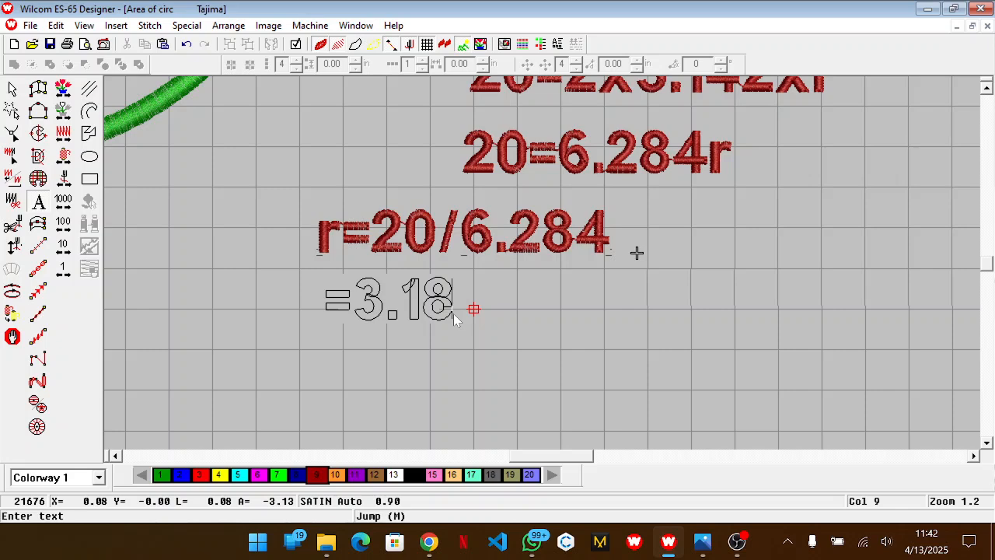
key(Return)
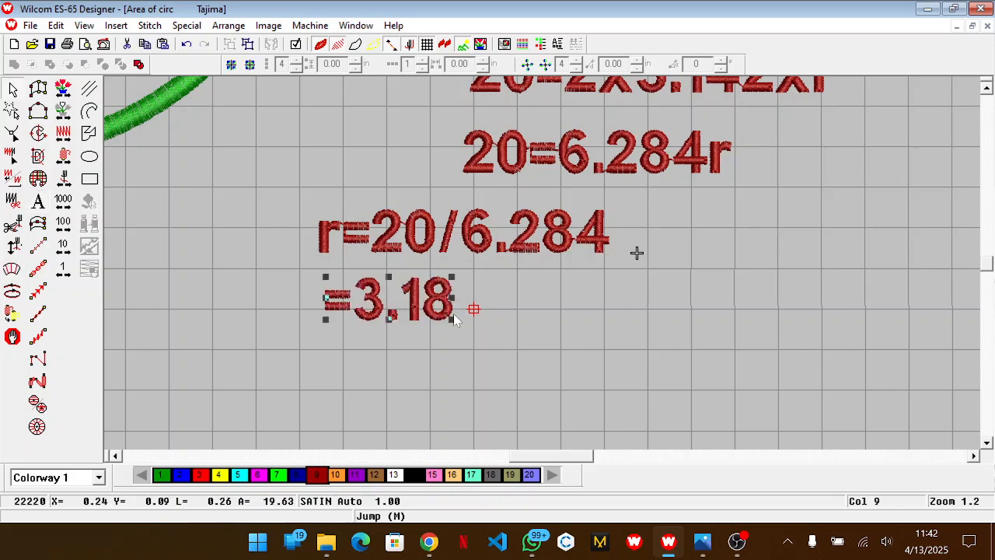
scroll(533, 311, down, 2)
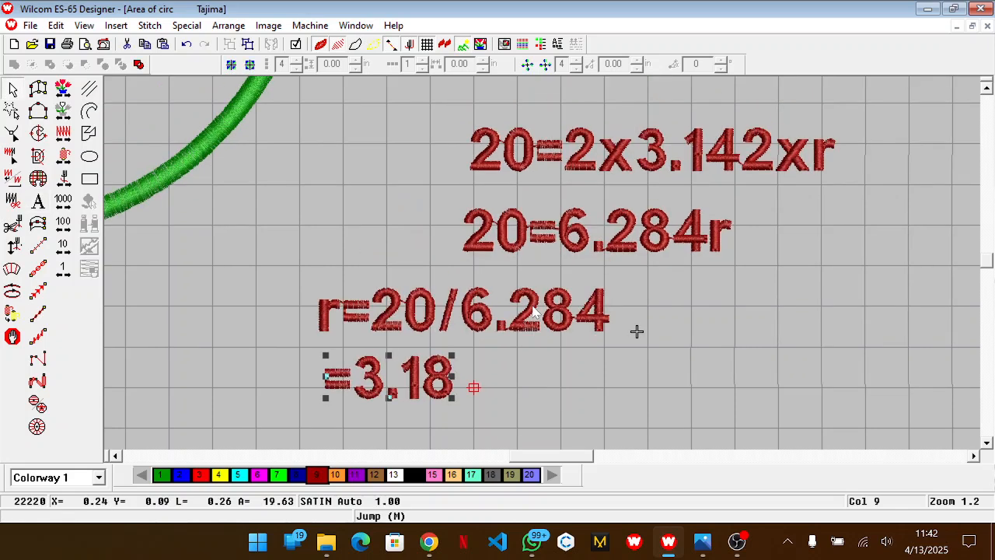
click(689, 367)
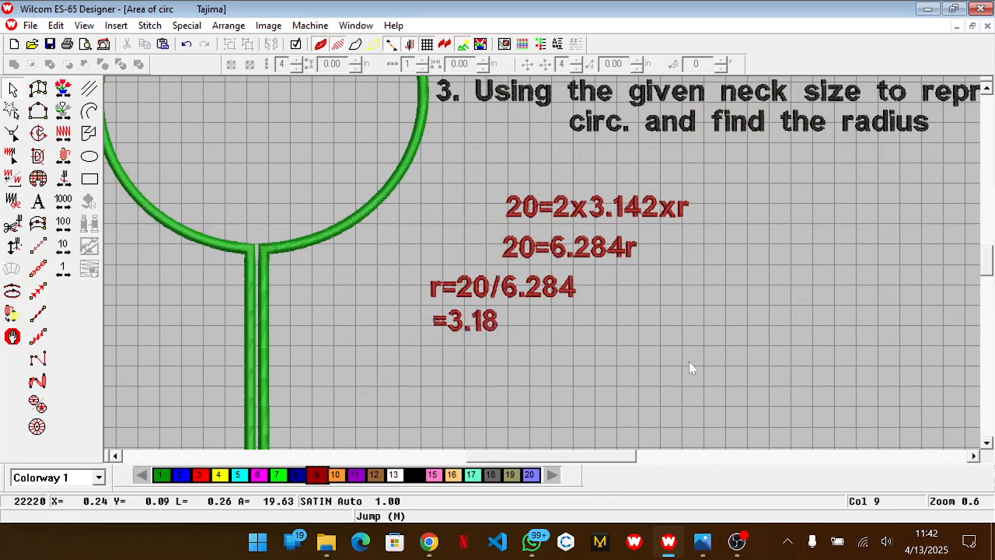
Draw a horizontal outline-stitch line in dark blue (colour 8) from the green circle's right edge to about its centre.
scroll(689, 367, up, 3)
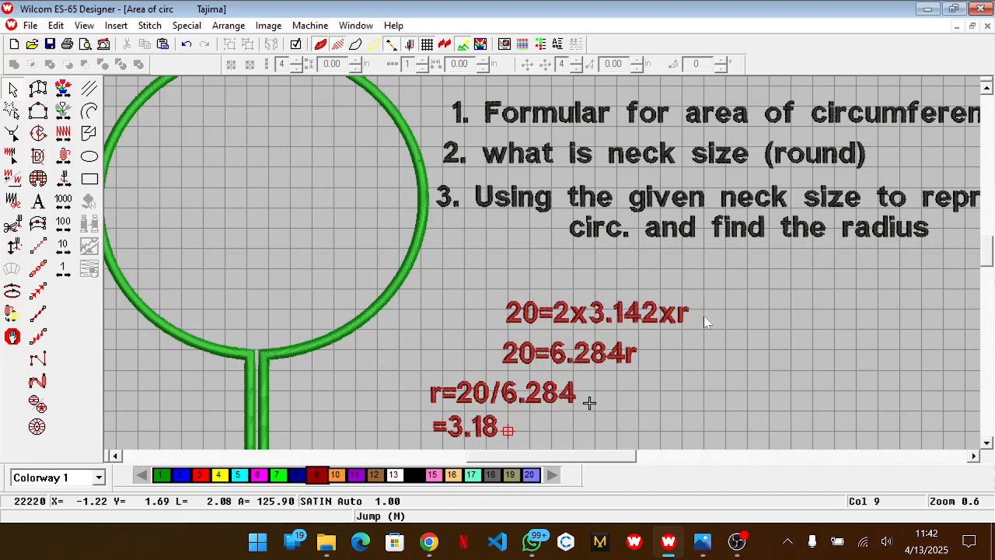
scroll(290, 264, up, 1)
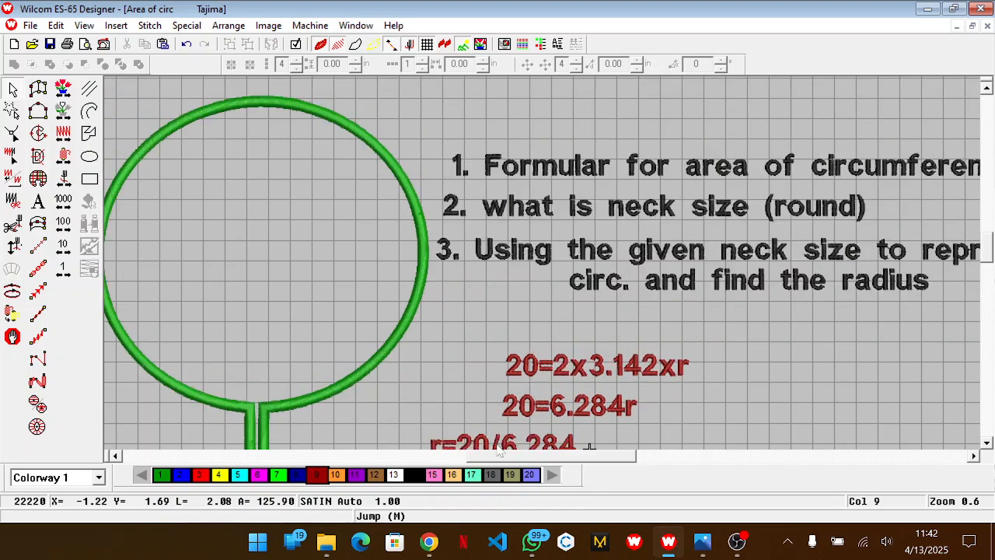
scroll(498, 459, left, 1)
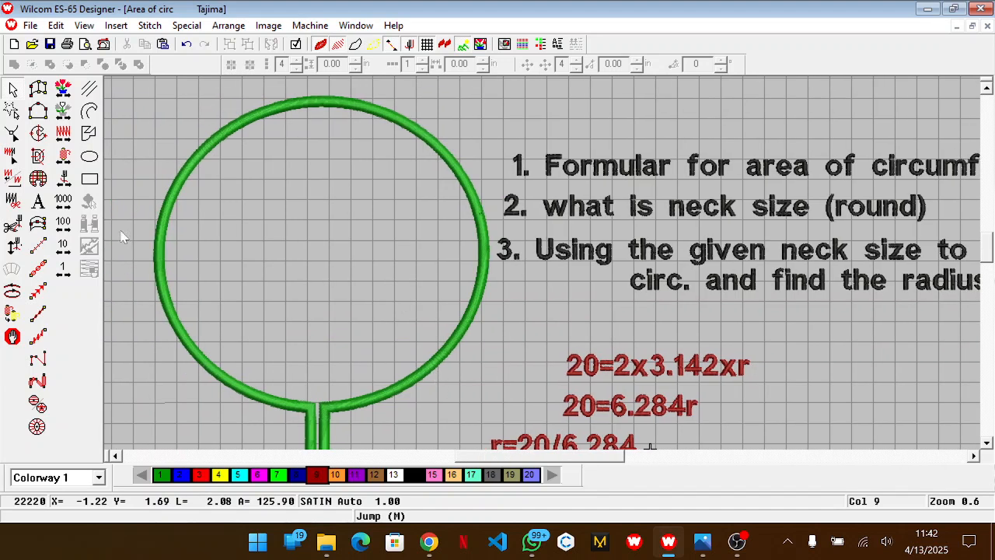
click(38, 314)
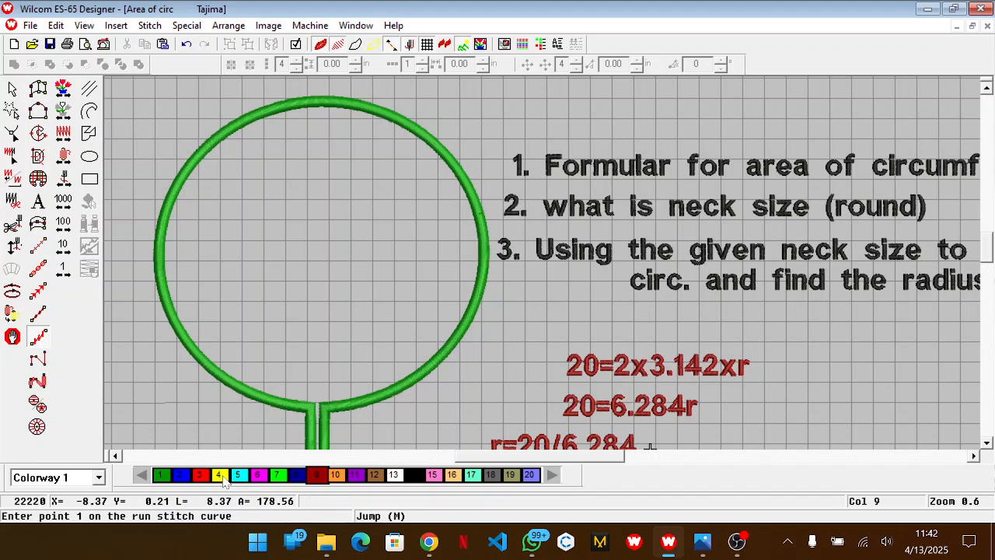
click(297, 476)
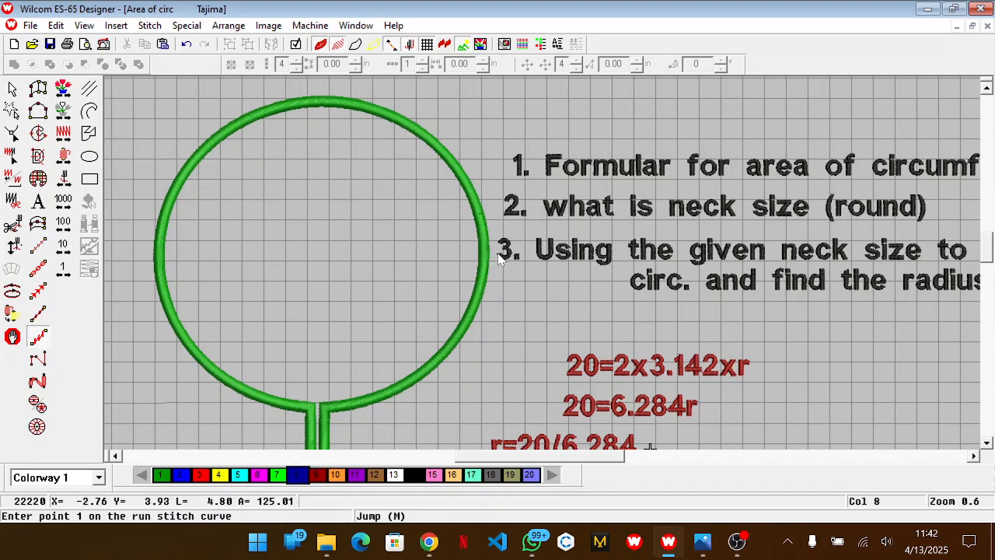
click(480, 245)
click(303, 243)
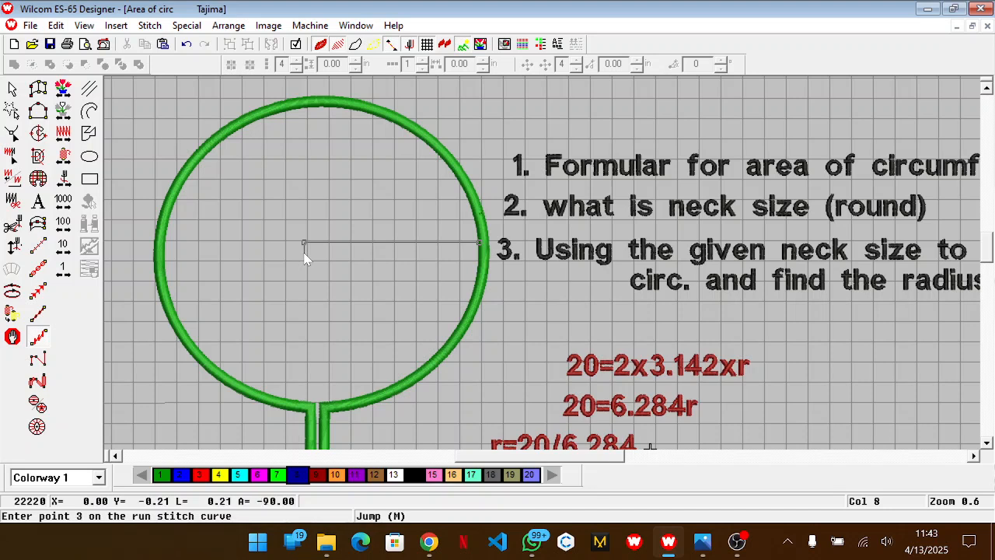
key(Return)
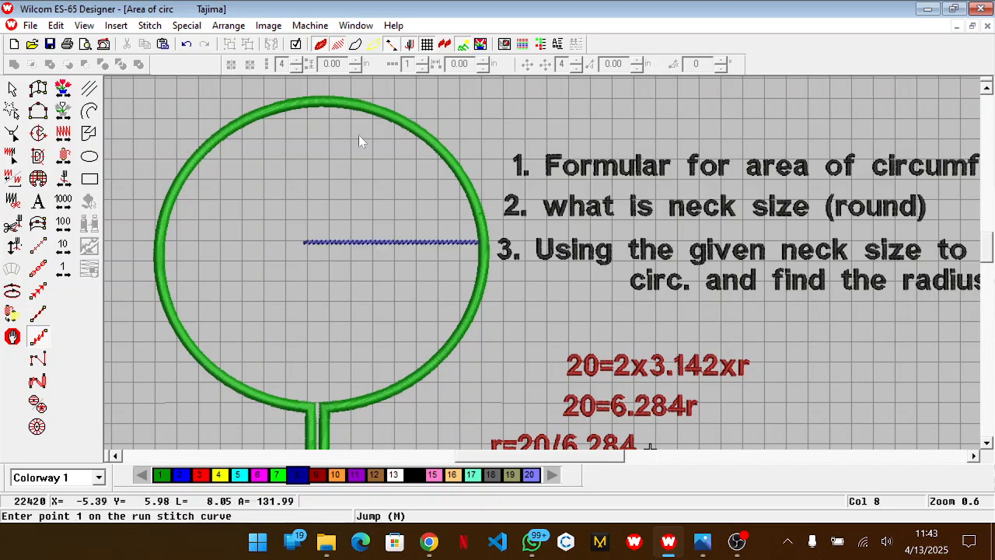
click(371, 119)
click(269, 218)
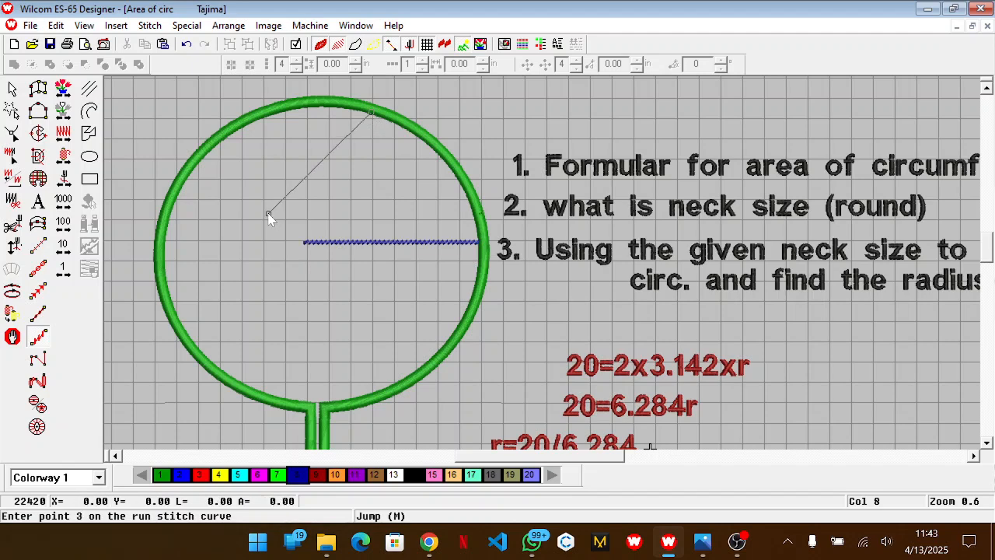
key(Return)
key(Escape)
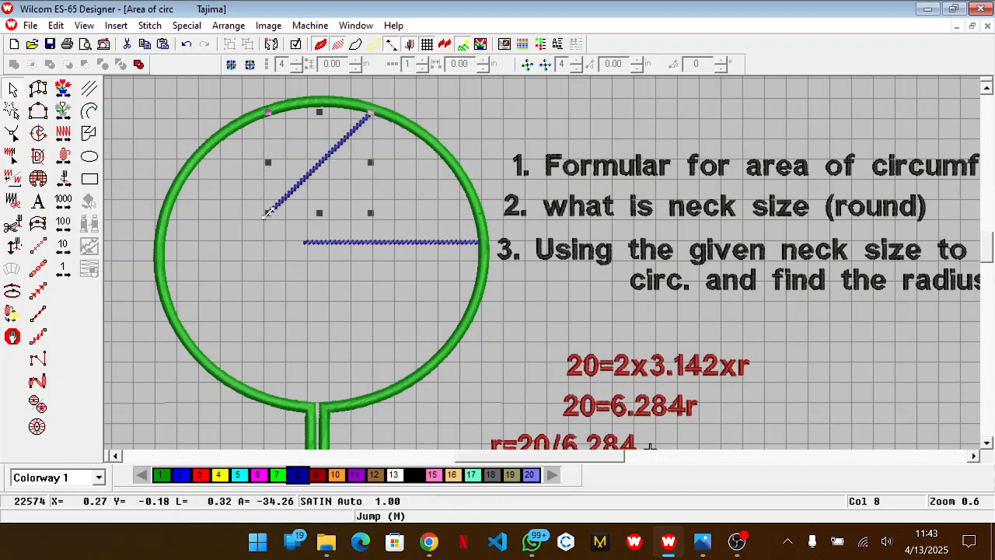
key(Delete)
Move the blue horizontal line slightly down inside the green circle, keeping its right end on the circle's edge.
scroll(417, 252, down, 2)
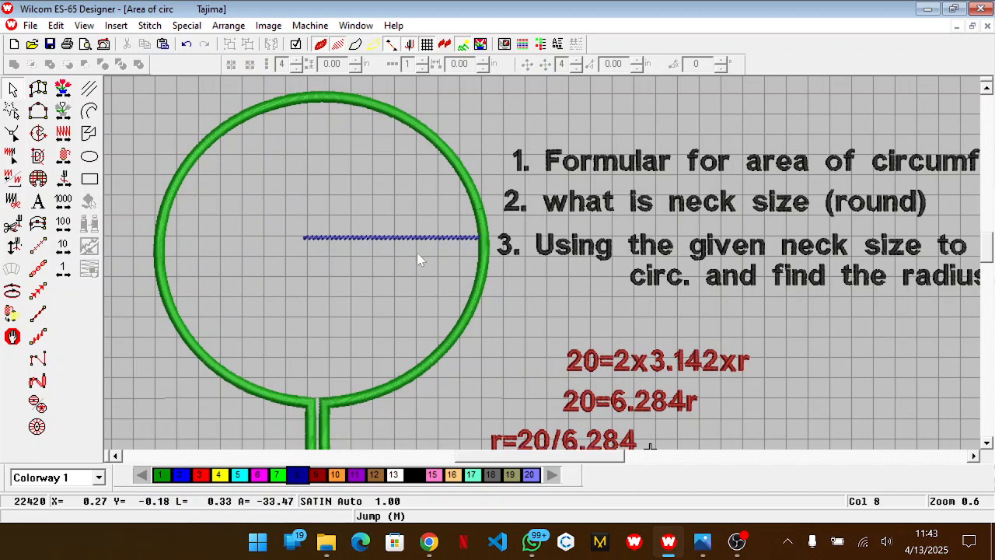
scroll(458, 225, up, 2)
scroll(657, 348, down, 2)
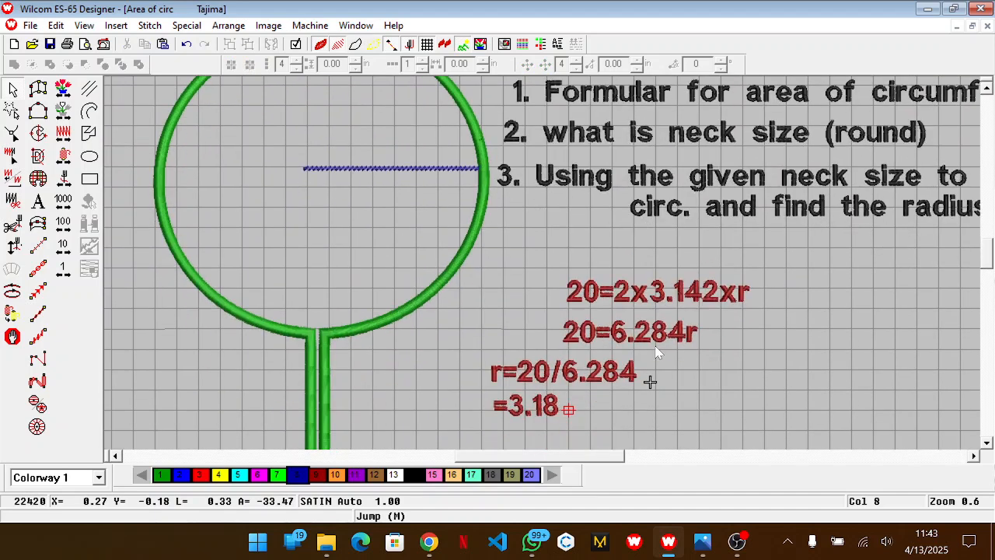
click(462, 169)
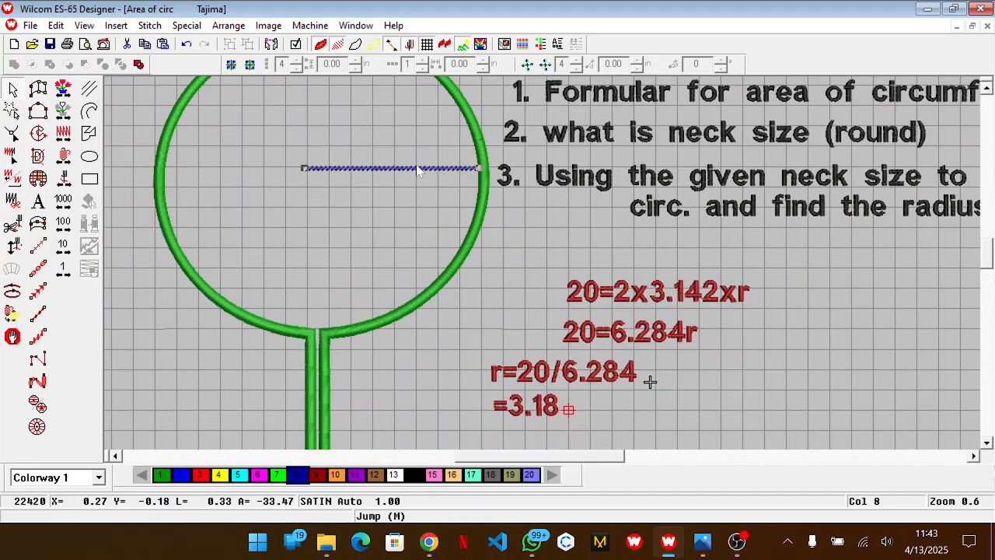
drag(413, 175, 415, 189)
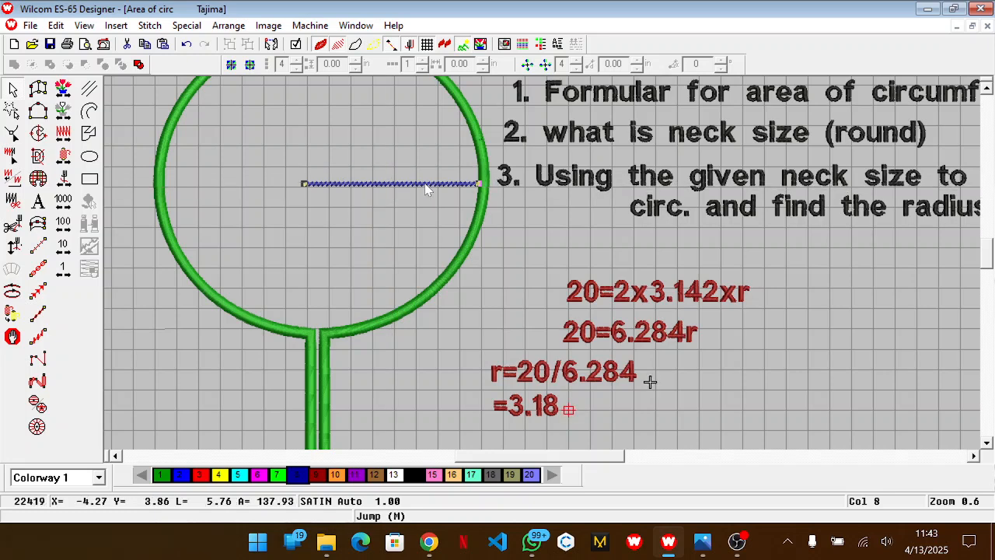
scroll(416, 207, up, 1)
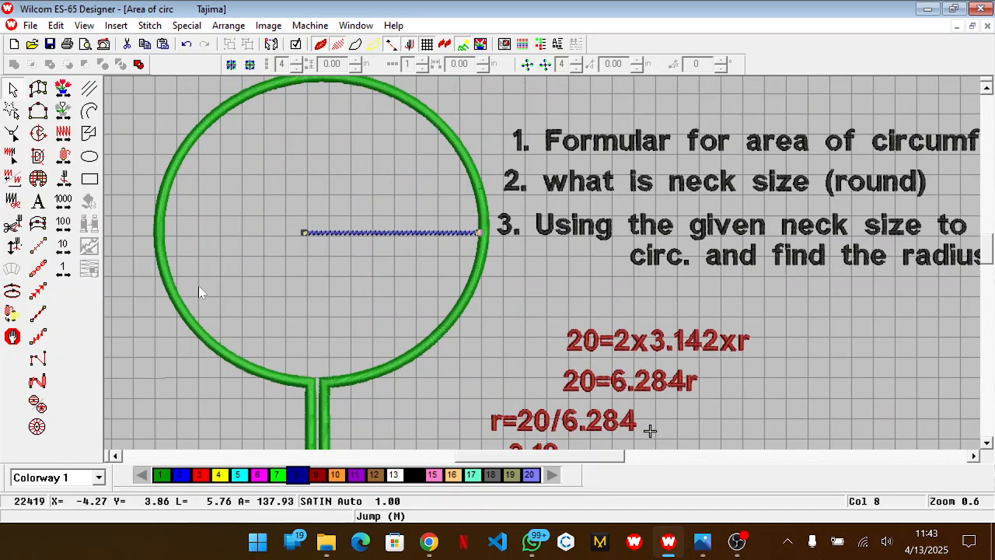
Adjust the width of the blue horizontal radius line in its object properties.
click(867, 332)
scroll(868, 331, down, 1)
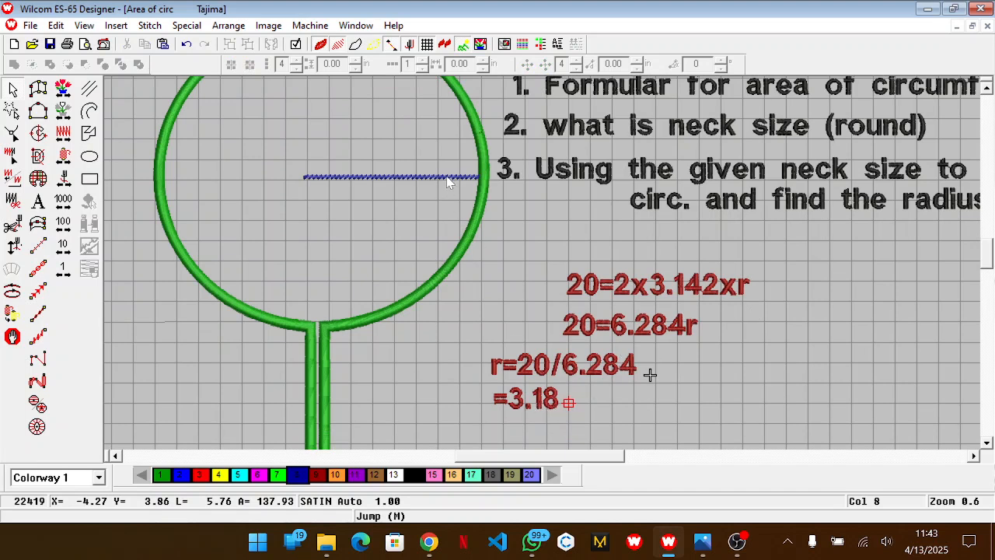
click(448, 178)
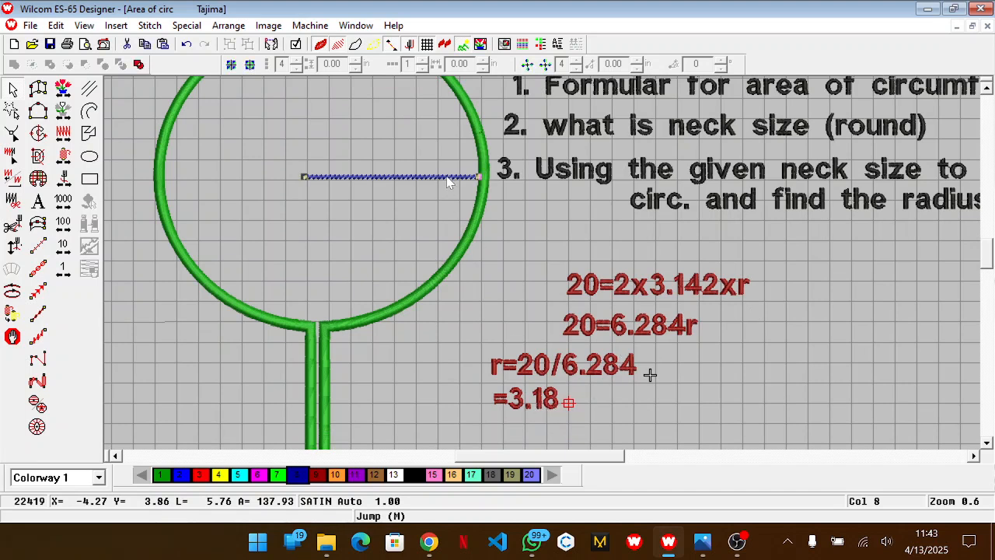
double_click(447, 178)
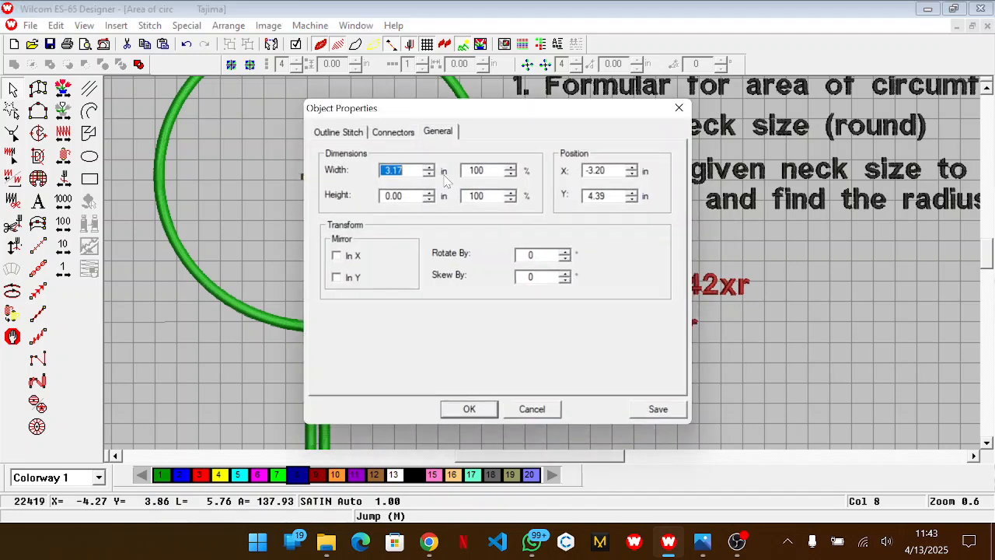
click(403, 170)
click(473, 408)
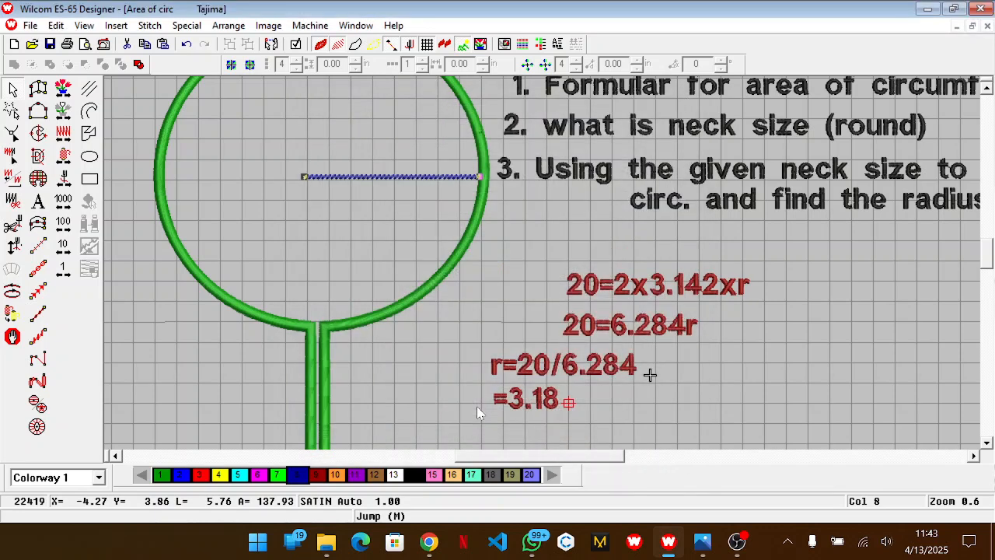
scroll(470, 245, up, 2)
key(z)
key(shift+z)
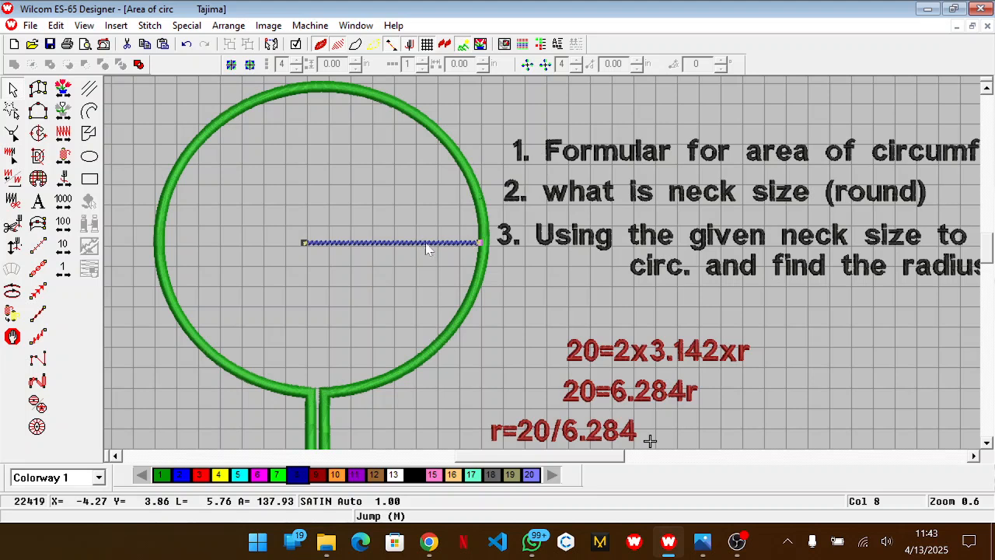
click(536, 300)
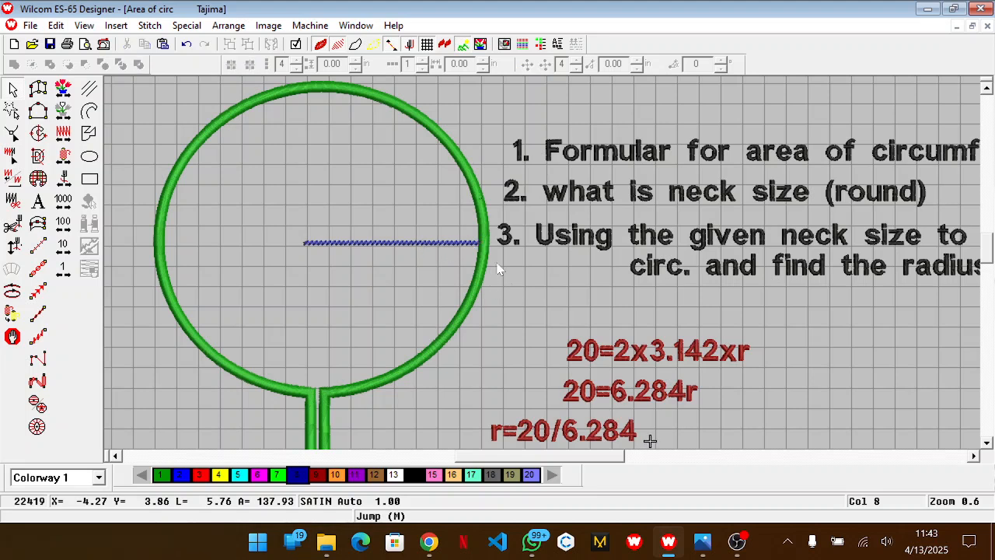
Duplicate the blue radius line in place and colour the copy orange (colour 10).
scroll(497, 262, up, 1)
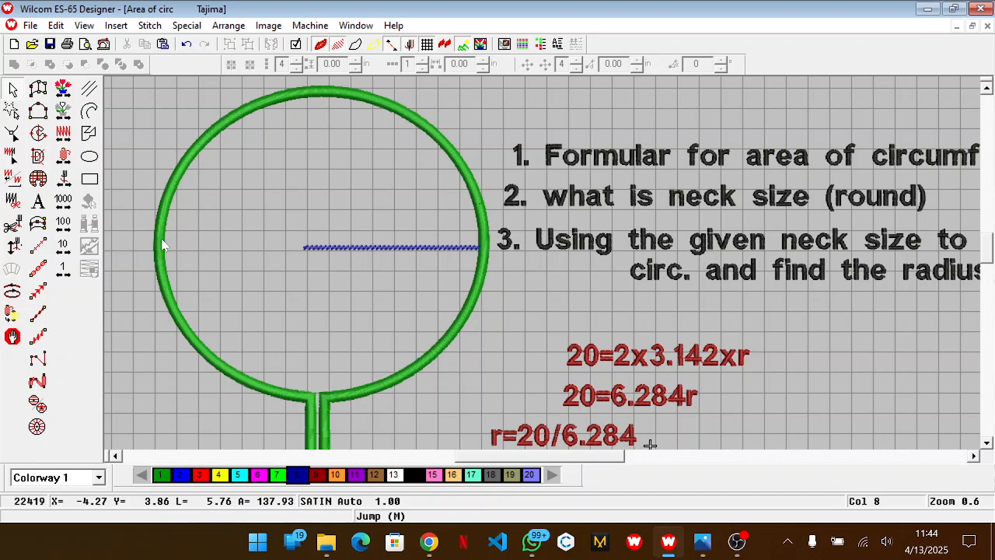
scroll(596, 289, down, 3)
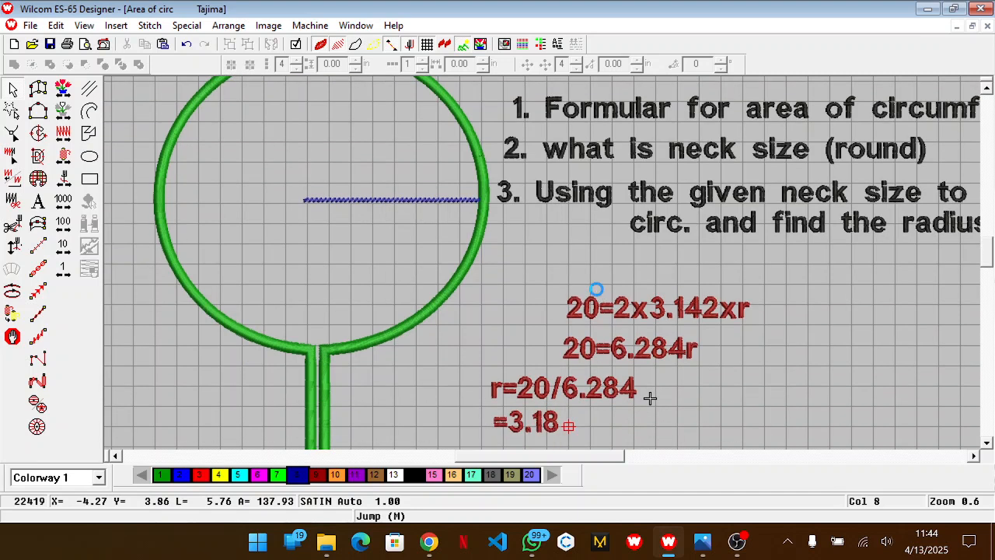
scroll(464, 211, up, 1)
scroll(464, 215, up, 1)
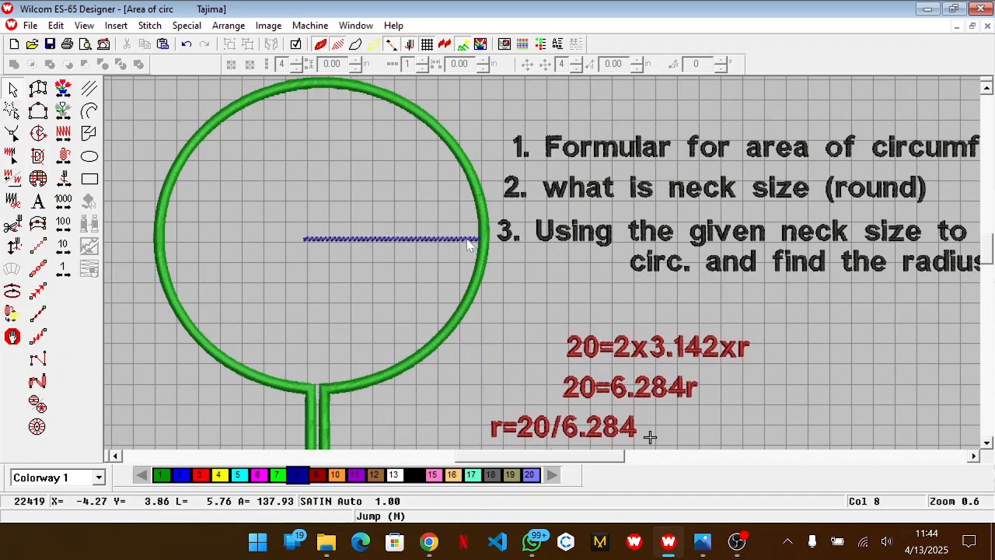
click(469, 244)
key(ctrl+d)
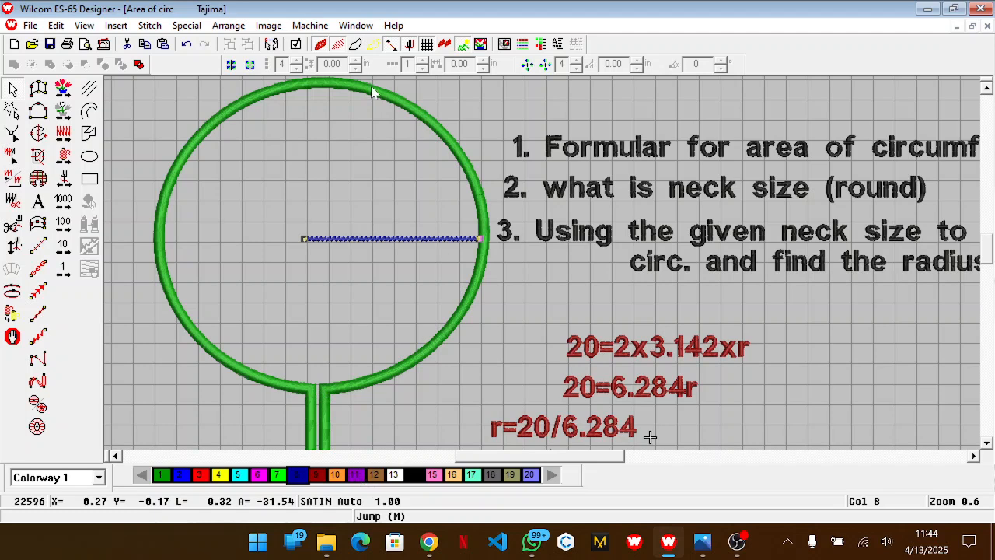
scroll(385, 241, down, 1)
scroll(404, 242, up, 1)
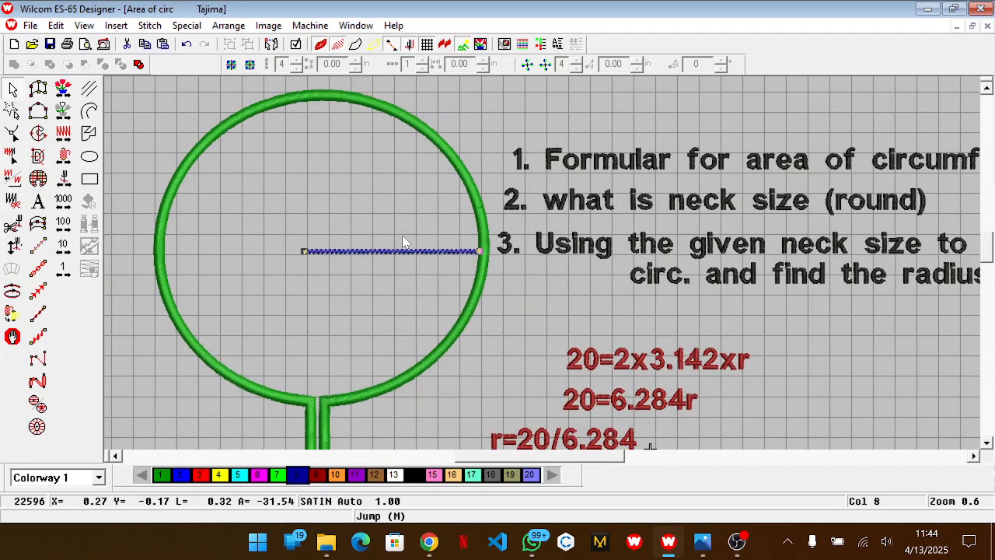
click(337, 475)
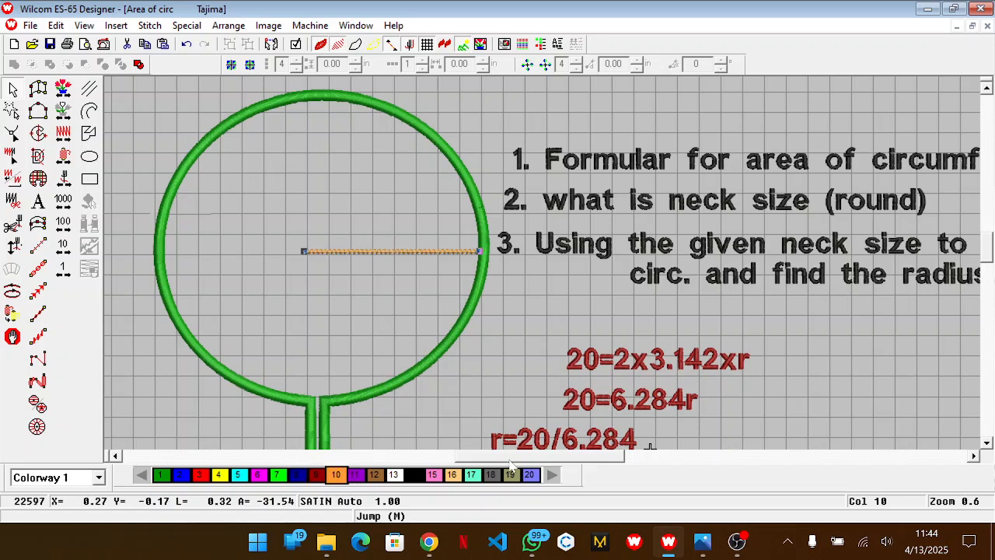
Move the orange radius line left along the horizontal until its right end is near the blue line's left end.
drag(509, 460, 486, 460)
key(z)
key(Left)
key(Left)
key(Left)
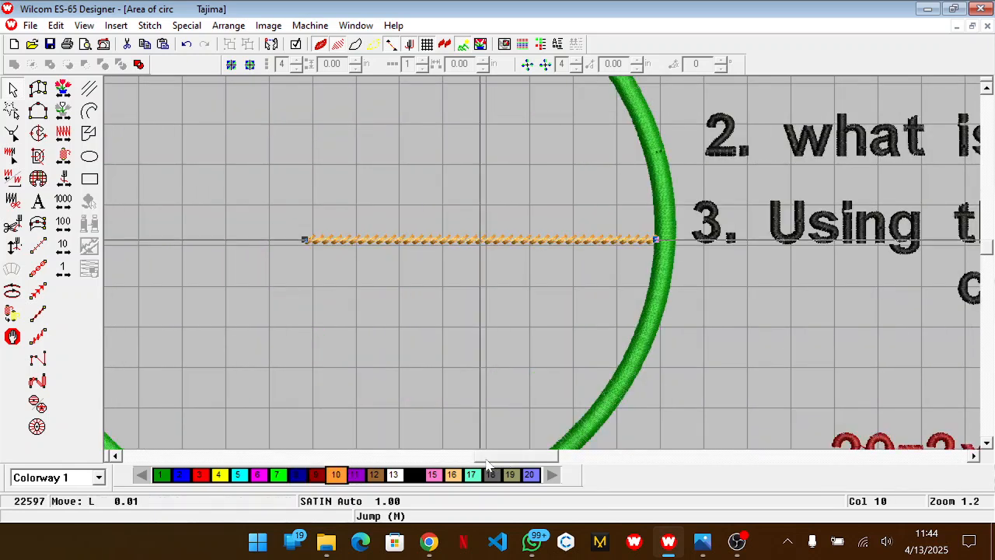
key(Left)
key(Left)
key(Left)
key(Left)
key(Left)
key(Left)
key(Left)
key(Left)
key(Left)
key(Left)
key(Left)
key(Left)
key(Left)
key(Left)
key(Left)
key(Left)
key(Left)
key(Left)
key(Left)
key(Left)
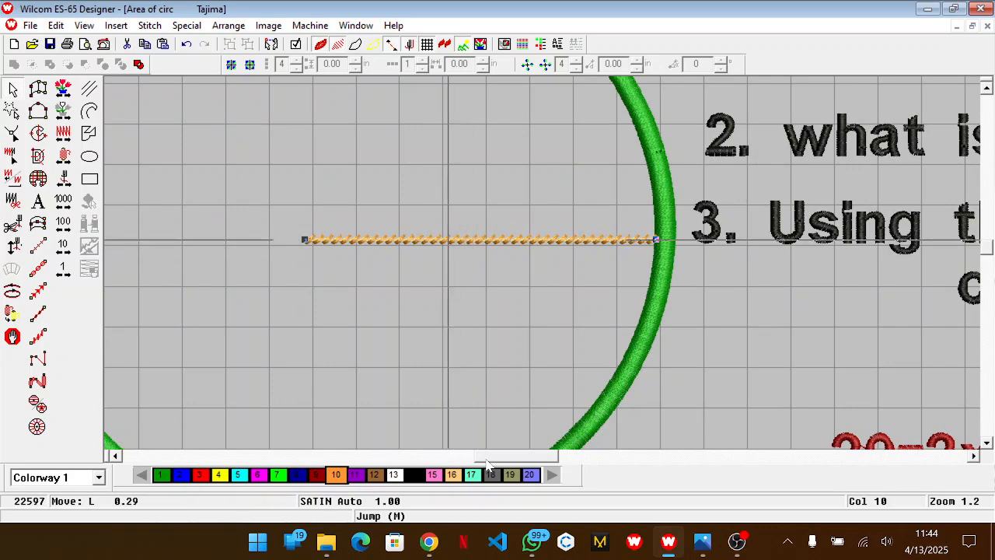
key(Left)
key(Left)
key(Left)
key(Left)
key(Left)
key(Left)
key(Left)
key(Left)
key(Left)
key(Left)
key(Left)
key(Left)
key(Left)
key(Left)
key(Left)
key(Left)
key(Left)
key(Left)
key(Left)
key(Left)
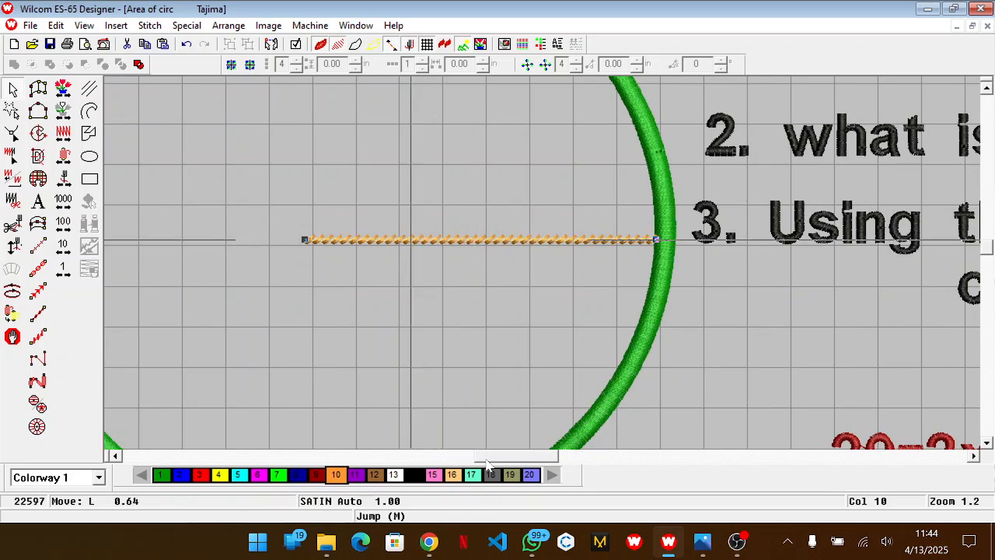
key(shift+z)
key(Left)
key(Left)
key(Left)
key(Left)
key(Left)
key(Left)
key(Left)
key(Left)
key(Left)
key(Left)
key(Left)
key(Left)
key(Left)
key(Left)
key(Left)
key(Left)
key(Left)
key(Left)
key(Left)
key(Left)
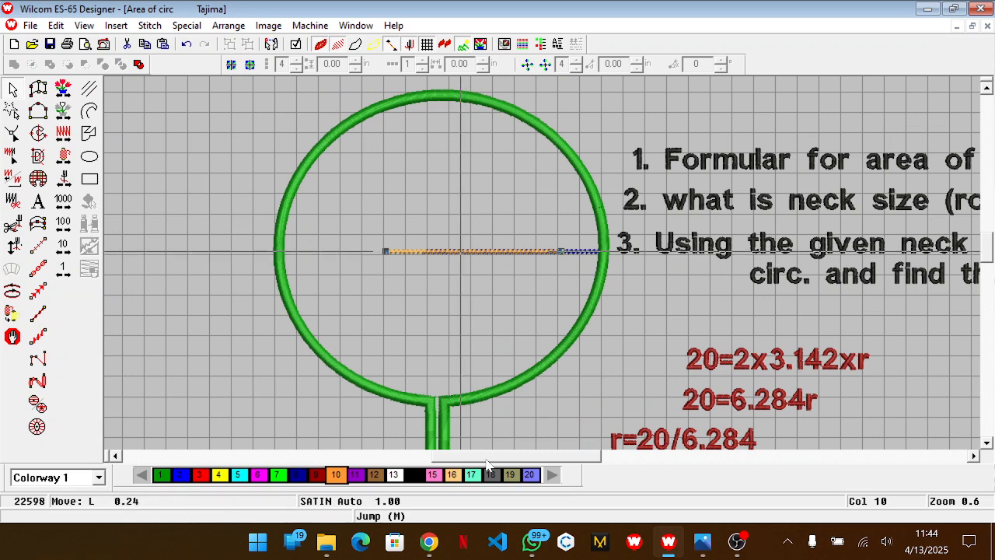
key(Left)
key(Left)
key(Left)
key(Left)
key(Left)
key(Left)
key(Left)
key(Left)
key(Left)
key(Left)
key(Left)
key(Left)
key(Left)
key(Left)
key(Left)
key(Left)
key(Left)
key(Left)
key(Left)
key(Left)
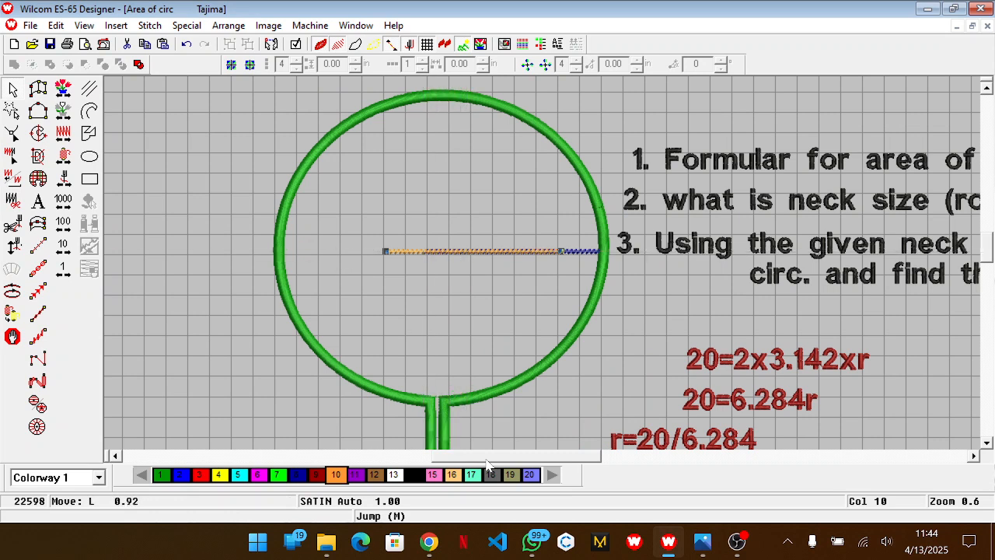
key(Left)
key(Left)
key(Left)
key(Left)
key(Left)
key(Left)
key(Left)
key(Left)
key(Left)
key(Left)
key(Left)
key(Left)
key(Left)
key(Left)
key(Left)
key(Left)
key(Left)
key(Left)
key(Left)
key(Left)
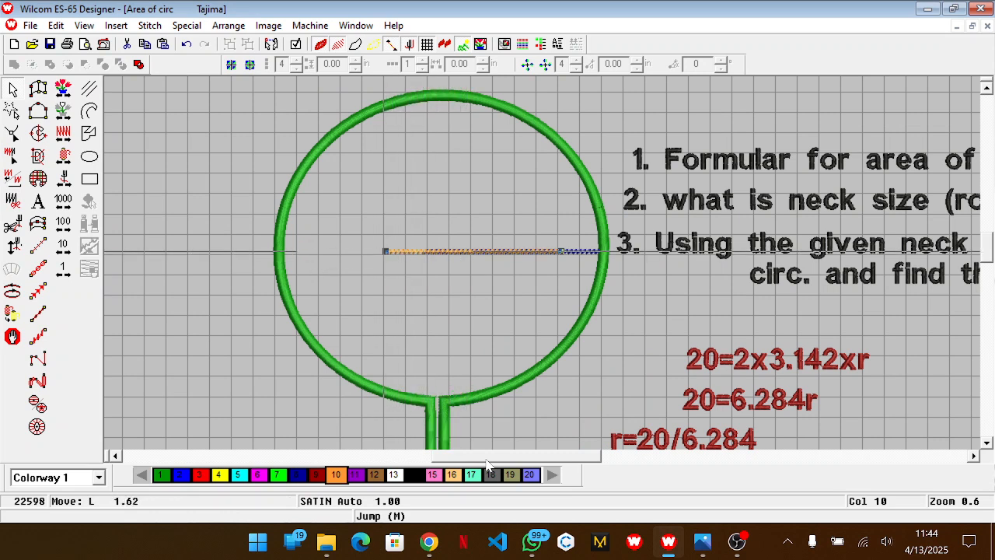
key(Left)
key(Left)
key(Left)
key(Left)
key(Left)
key(Left)
key(Left)
key(Left)
key(Left)
key(Left)
key(Left)
key(Left)
key(Left)
key(Left)
key(Left)
key(Left)
key(Left)
key(Left)
key(Left)
key(Left)
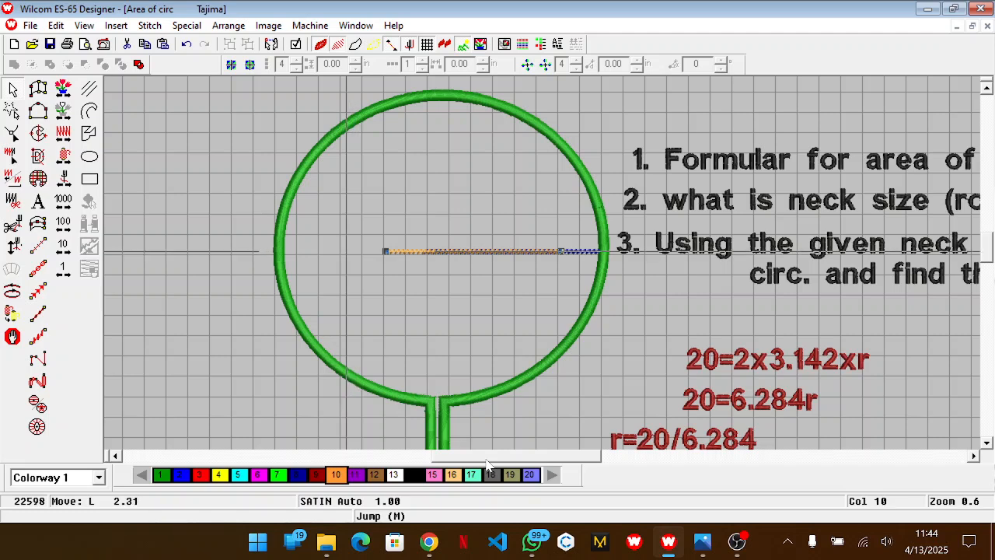
key(Escape)
Nudge the orange line slightly right so its right end meets the blue line's left end inside the circle.
key(z)
key(z)
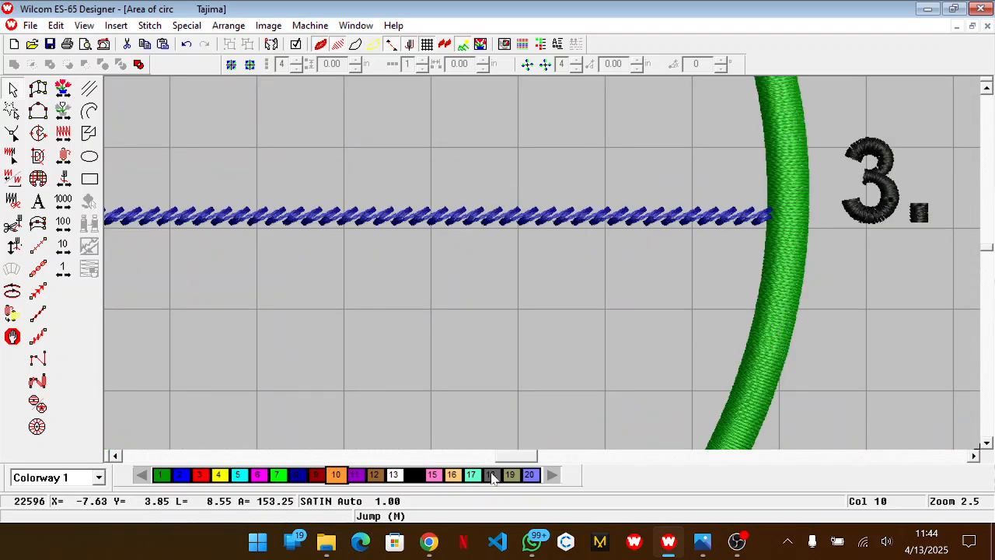
drag(526, 459, 509, 460)
key(z)
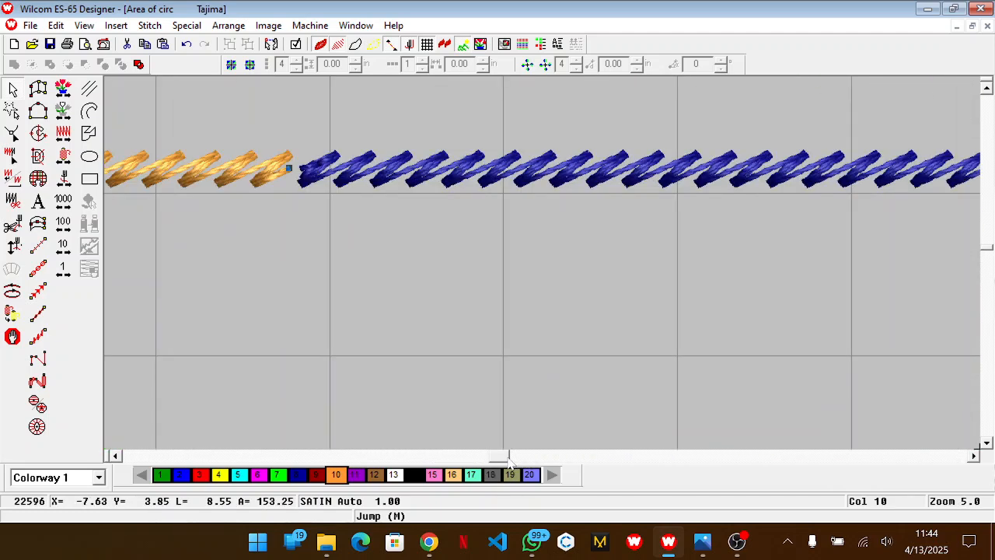
key(Right)
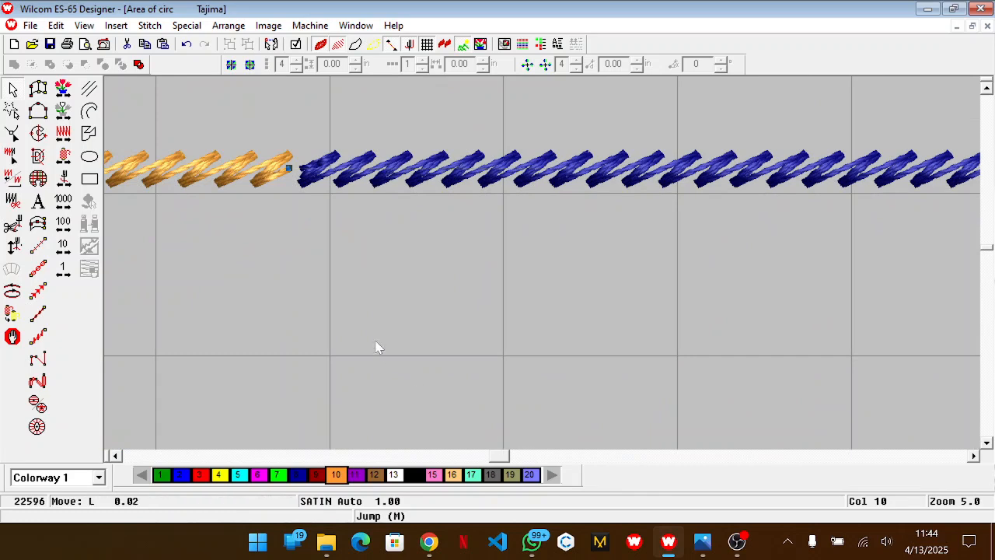
key(Right)
key(Right)
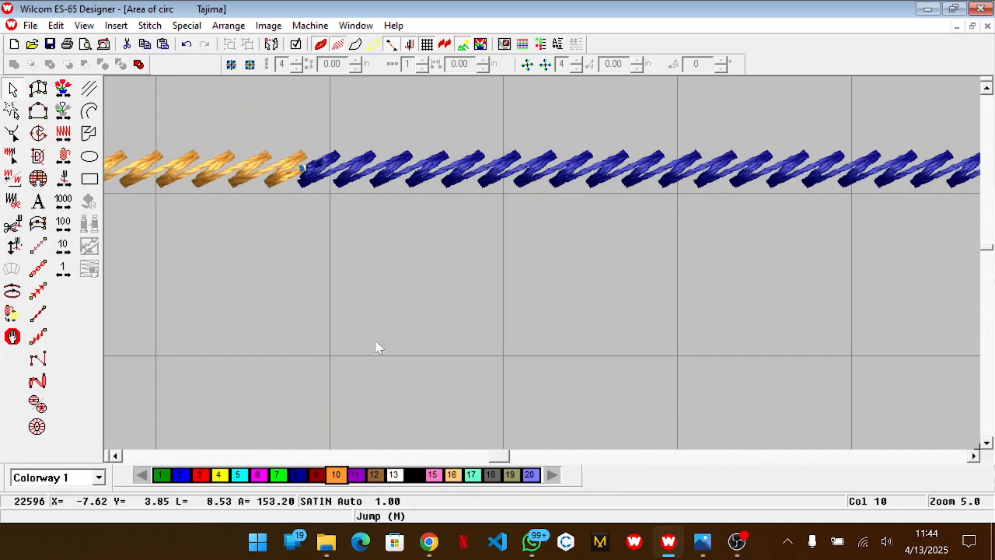
key(shift+z)
key(shift+z)
key(shift+z)
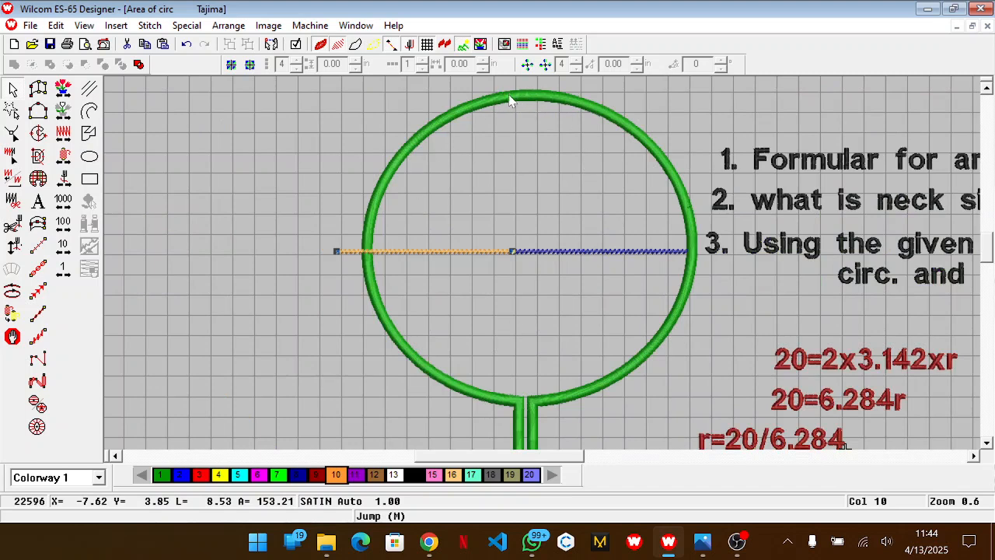
Duplicate the blue and orange horizontal lines together and rotate the copy to vertical, crossing at their shared midpoint.
click(332, 190)
drag(296, 239, 714, 281)
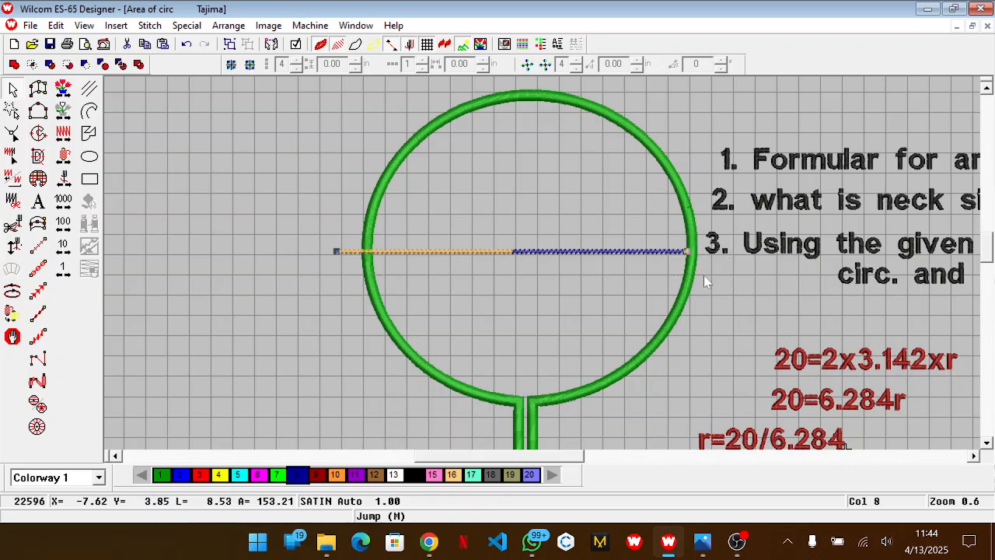
right_click(575, 279)
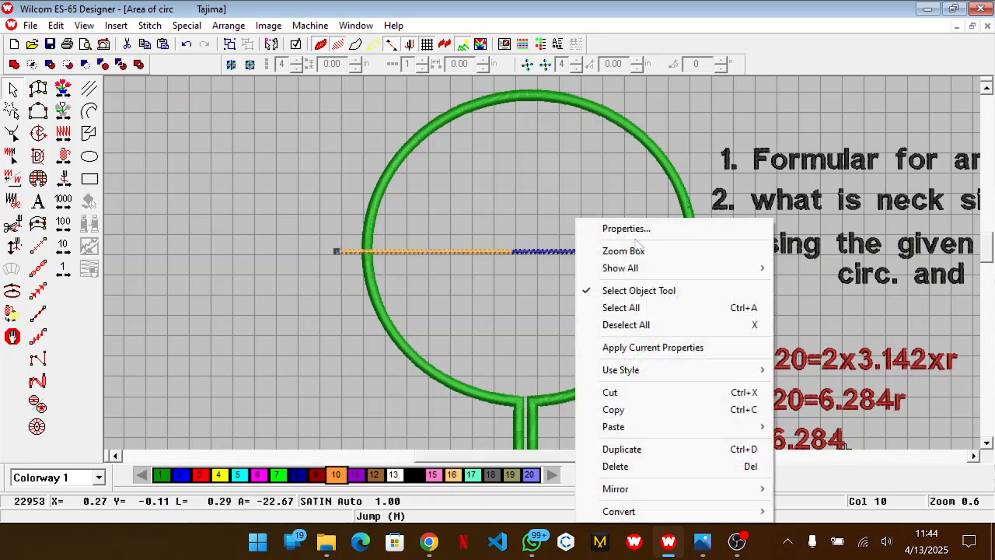
click(643, 228)
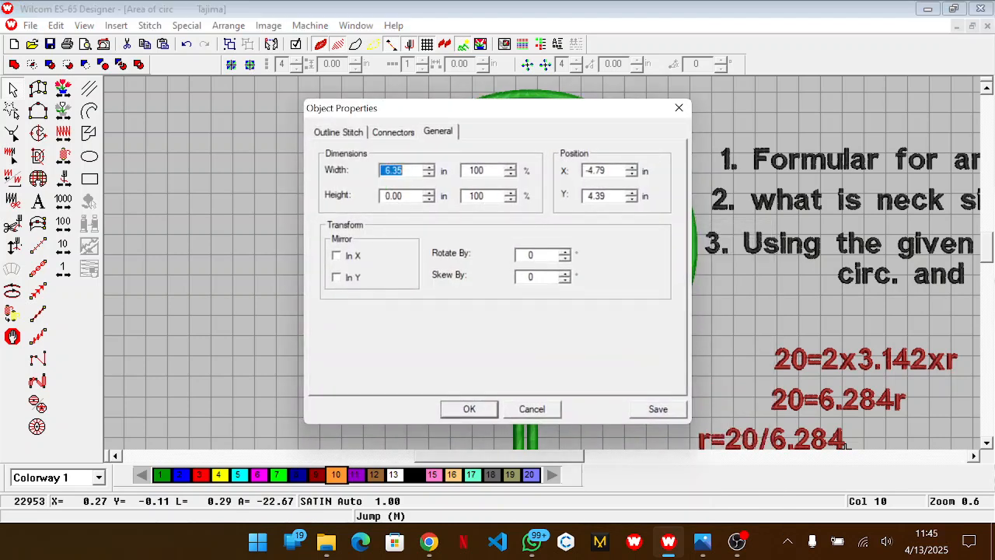
click(529, 255)
key(Return)
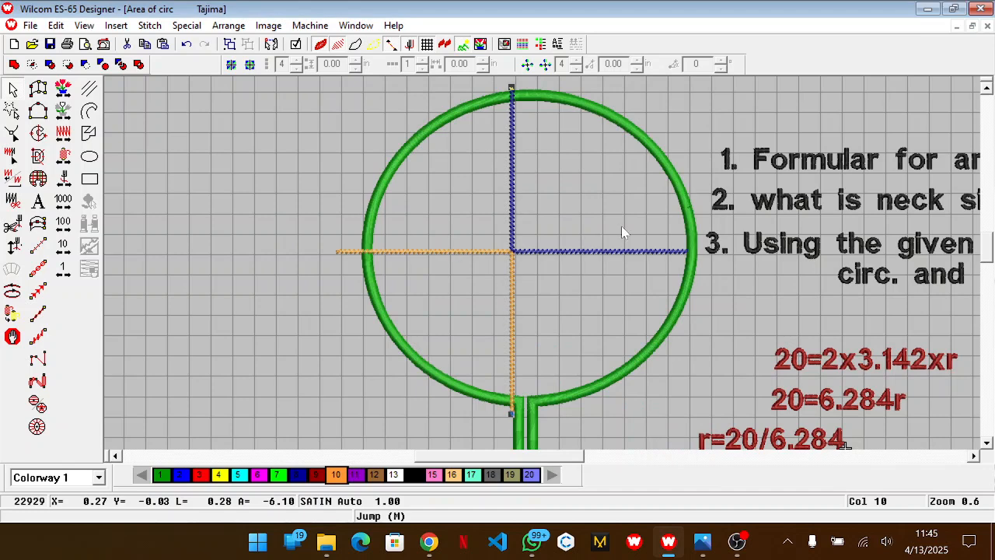
Move the green circle outline slightly left and down so its narrow bottom opening is centred on the vertical radius line.
click(692, 362)
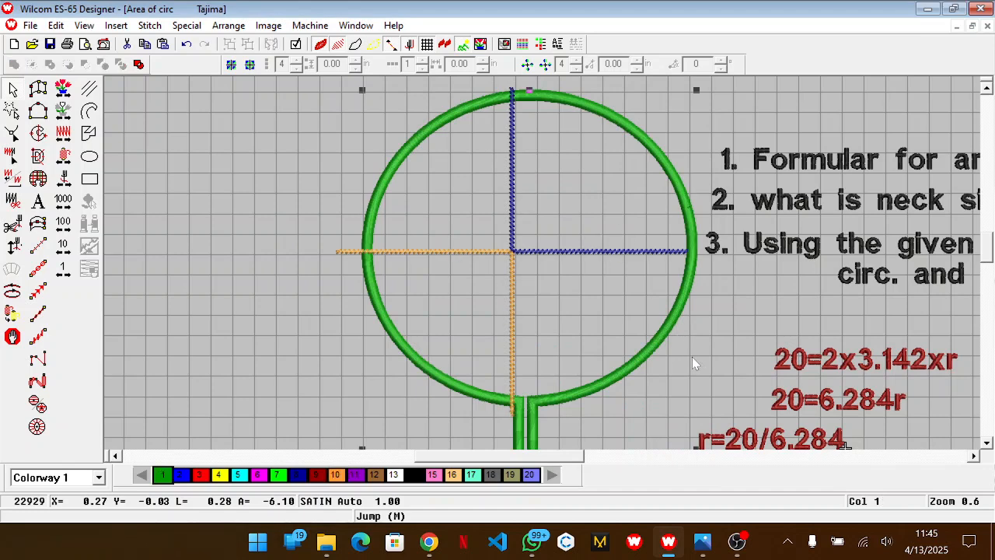
click(284, 291)
key(shift+z)
click(544, 335)
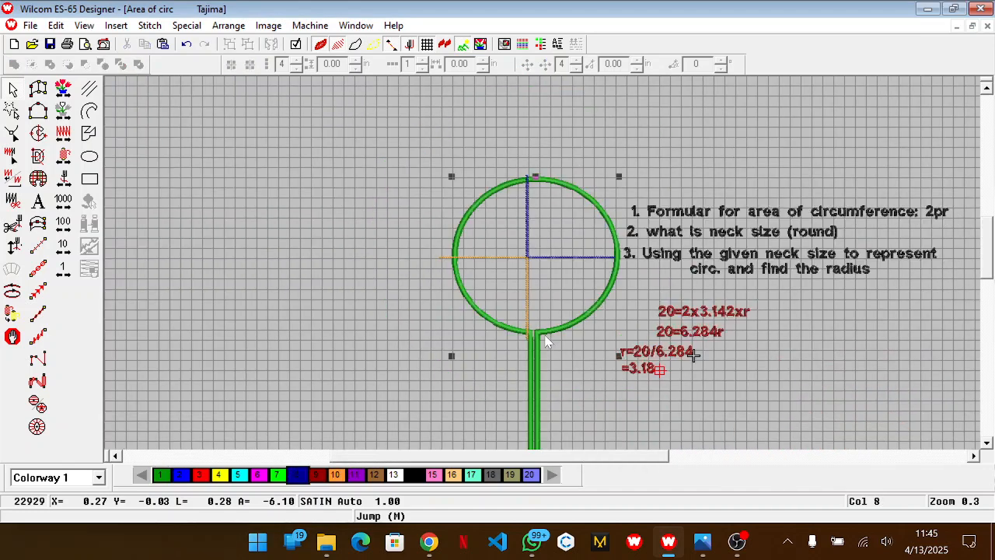
scroll(545, 337, down, 2)
key(z)
scroll(545, 337, up, 3)
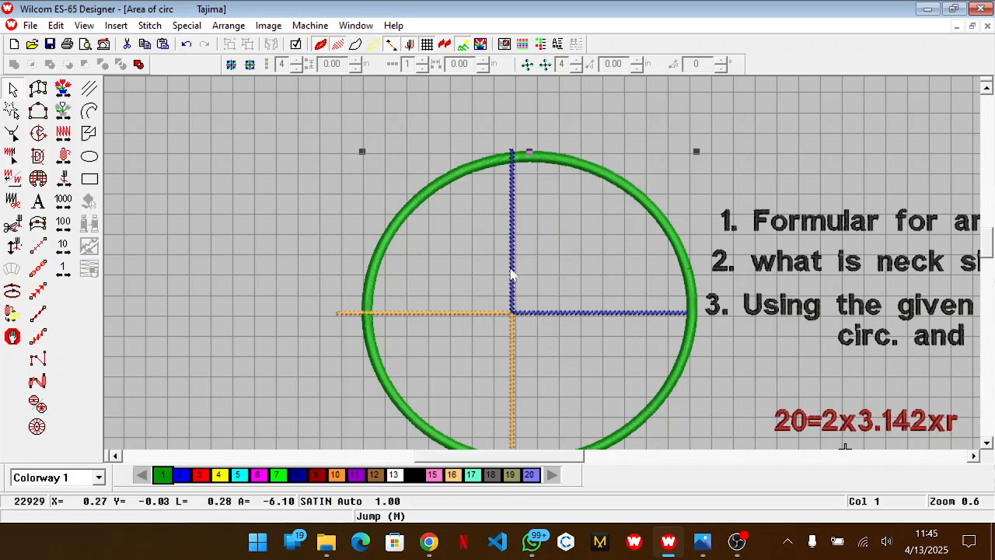
scroll(502, 301, down, 3)
mouse_move(569, 380)
mouse_down()
mouse_move(545, 382)
mouse_move(553, 388)
mouse_up()
key(Right)
key(Right)
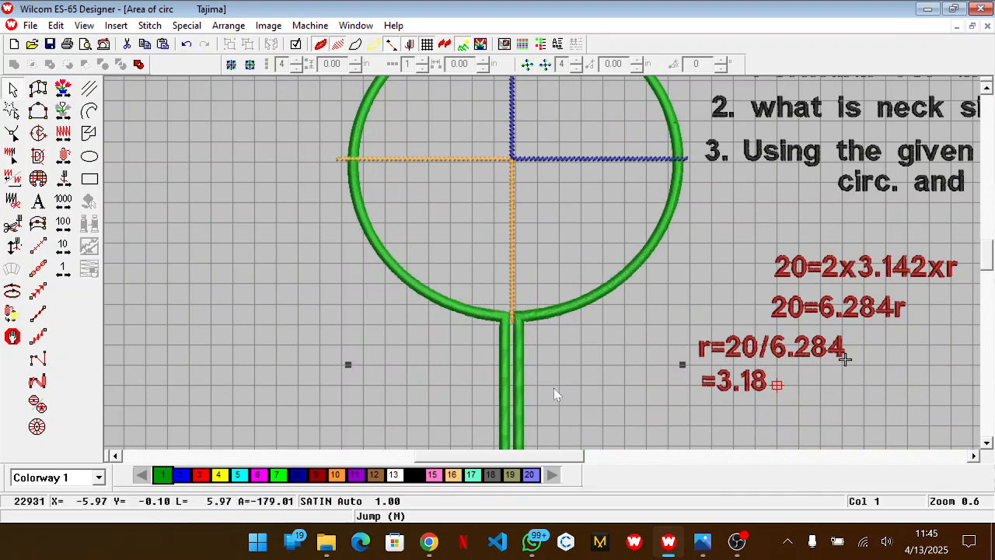
Examine how the four radius lines fit the repositioned green circle outline.
key(shift+z)
scroll(553, 388, up, 2)
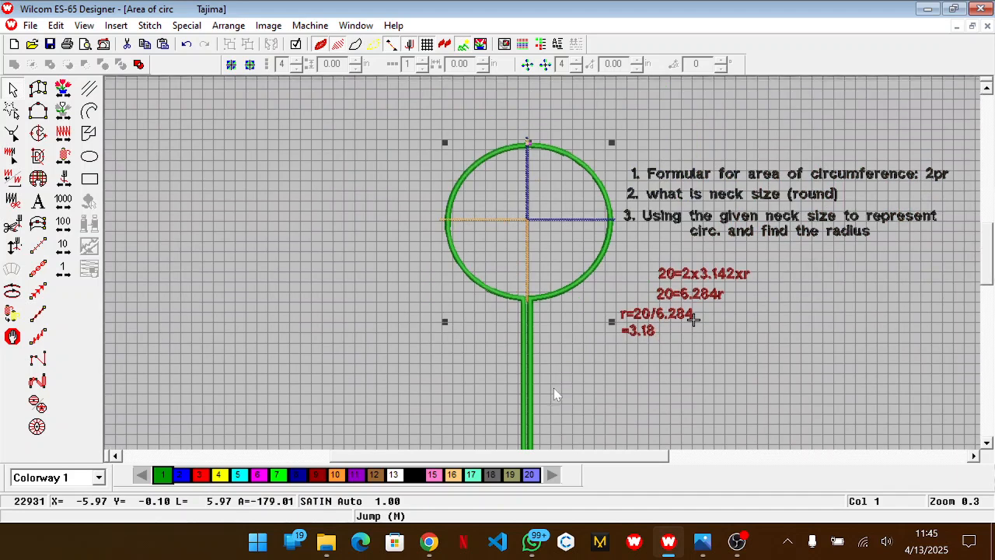
scroll(587, 474, right, 2)
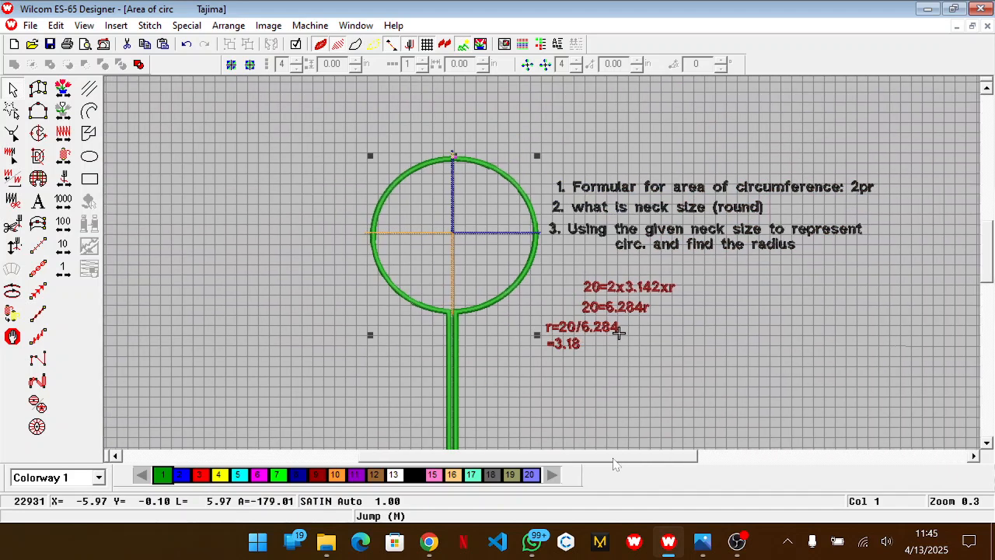
click(726, 356)
key(z)
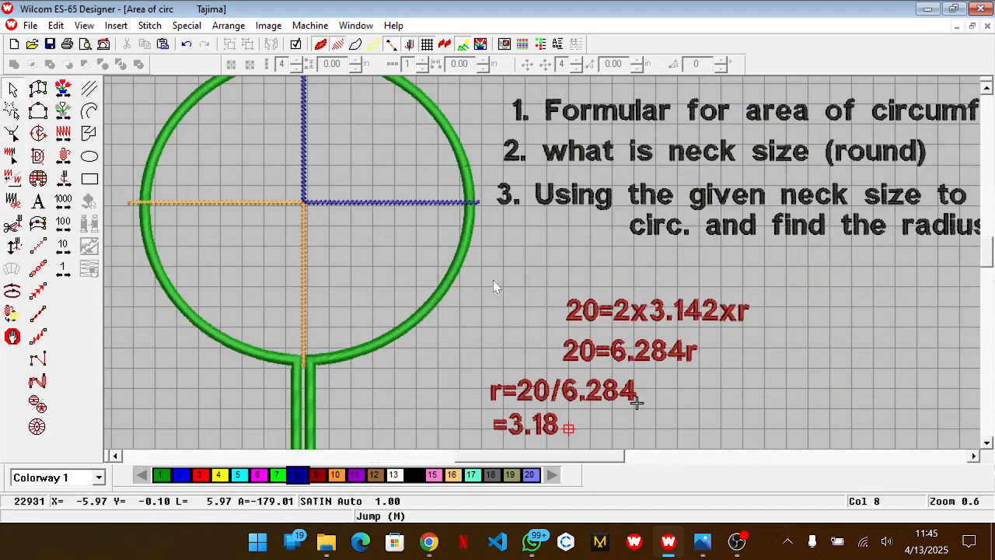
scroll(493, 280, up, 3)
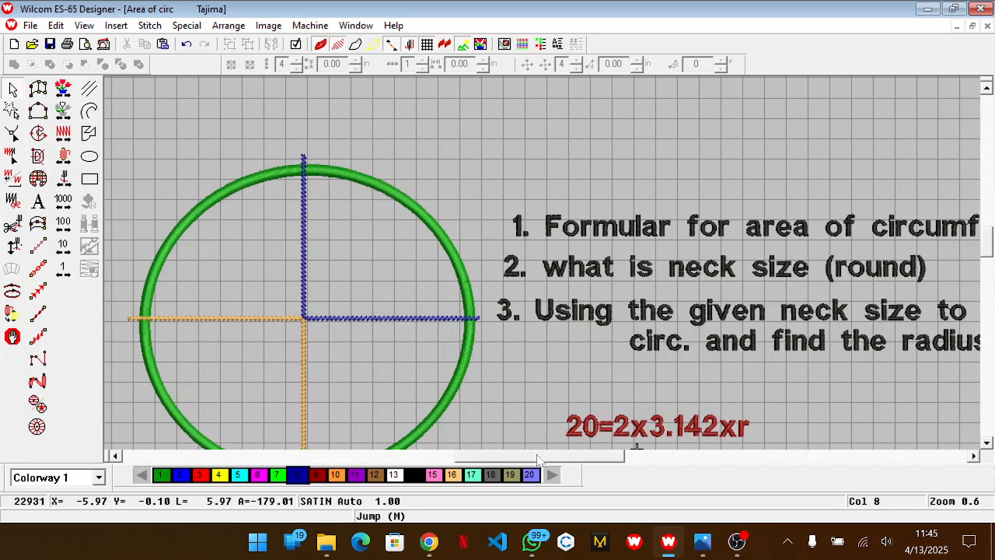
Reshape the green circle outline by pulling its top, left and right control points out to the ends of the radius lines.
scroll(542, 459, left, 2)
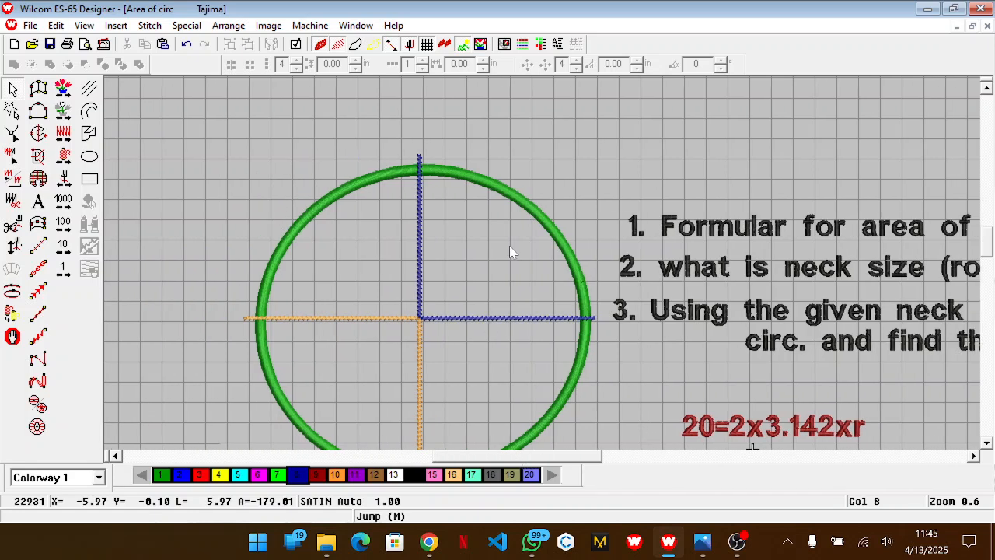
scroll(509, 251, down, 3)
scroll(509, 251, up, 3)
click(501, 177)
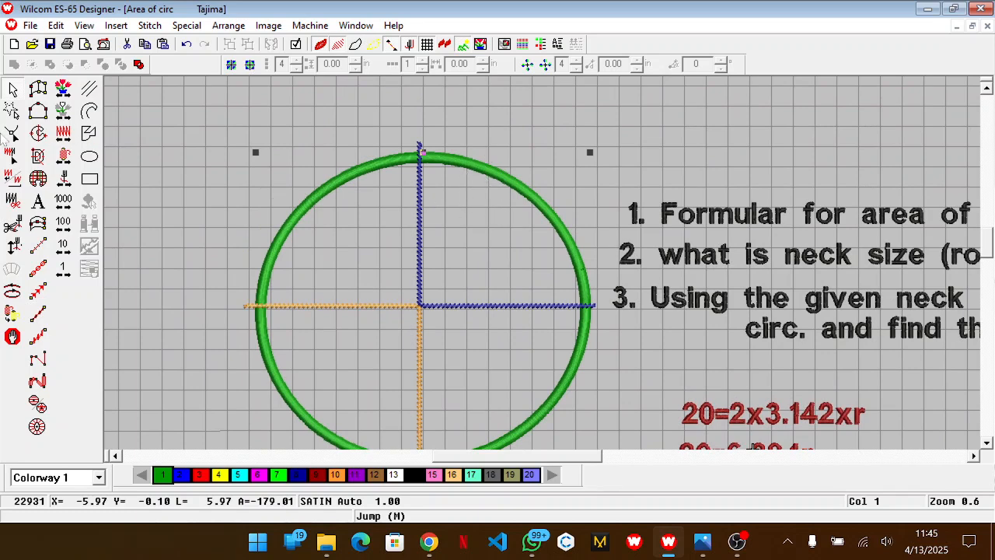
click(335, 150)
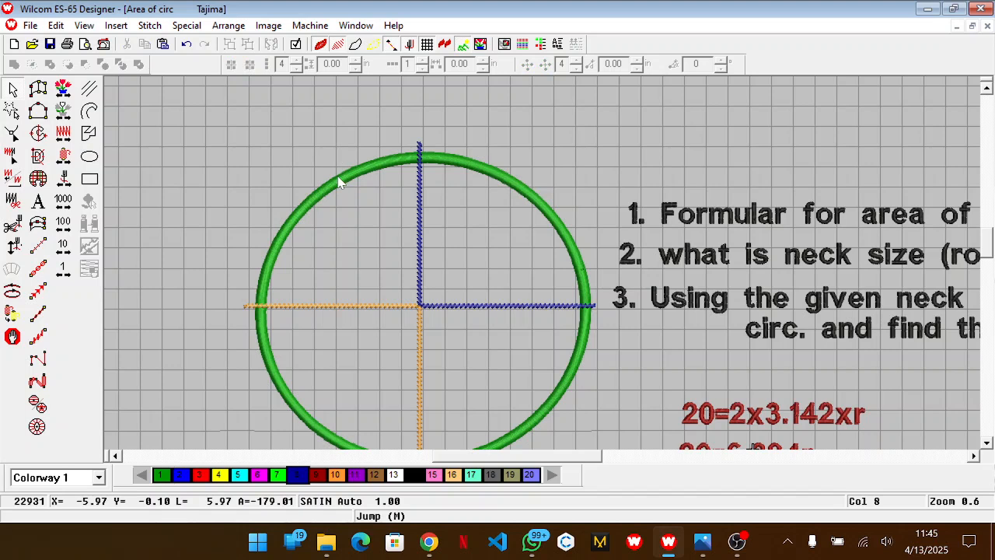
click(338, 181)
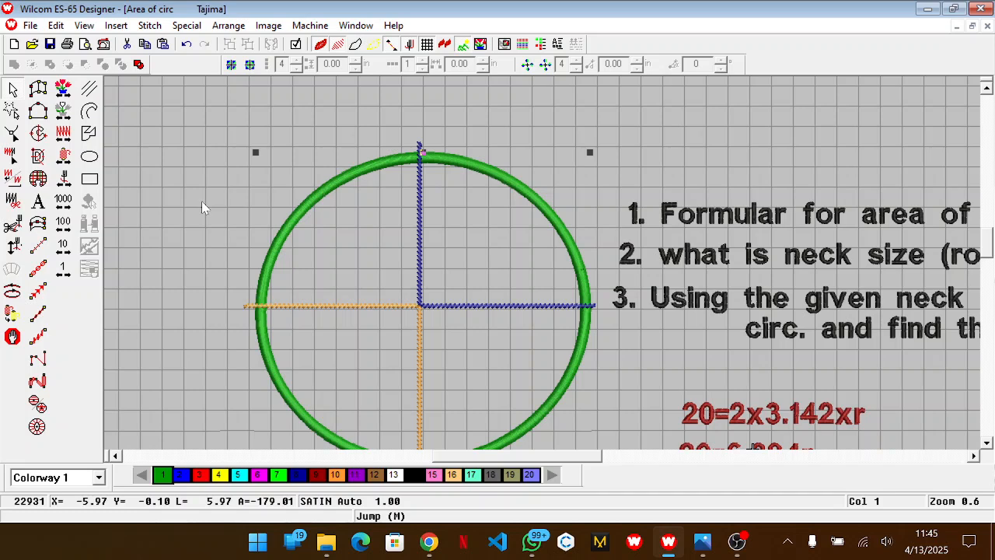
key(h)
scroll(438, 199, up, 1)
key(z)
scroll(438, 199, up, 1)
scroll(514, 292, down, 7)
key(shift+z)
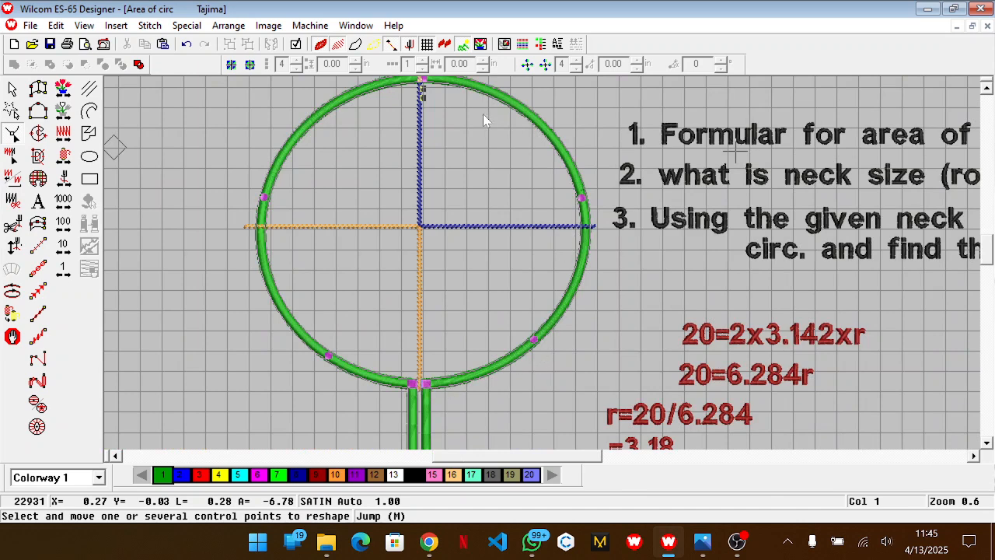
scroll(492, 152, up, 1)
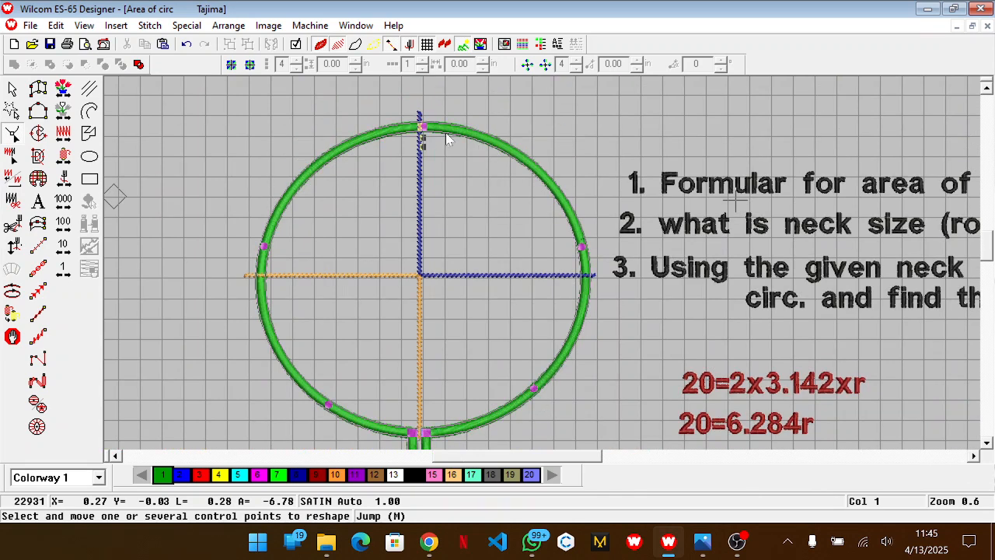
drag(420, 127, 420, 108)
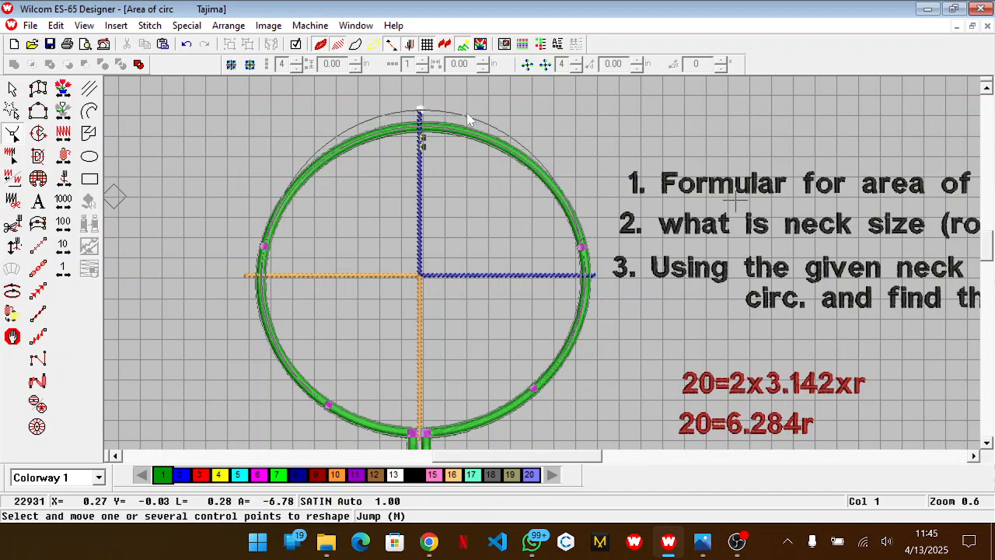
drag(263, 246, 243, 275)
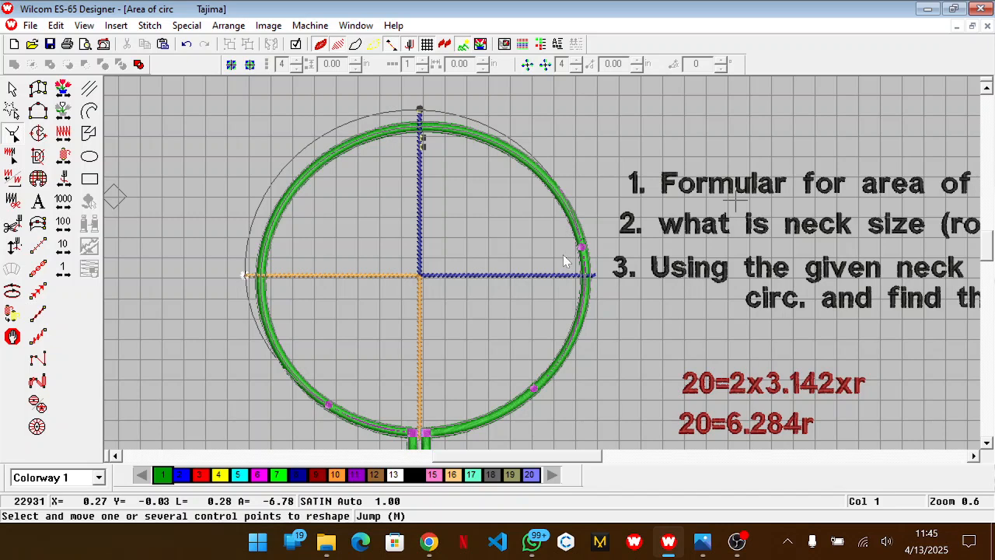
drag(581, 247, 596, 277)
Pull the green outline's lower control points outward and its bottom opening down to the vertical radius line's end, and apply the reshape.
scroll(596, 277, down, 3)
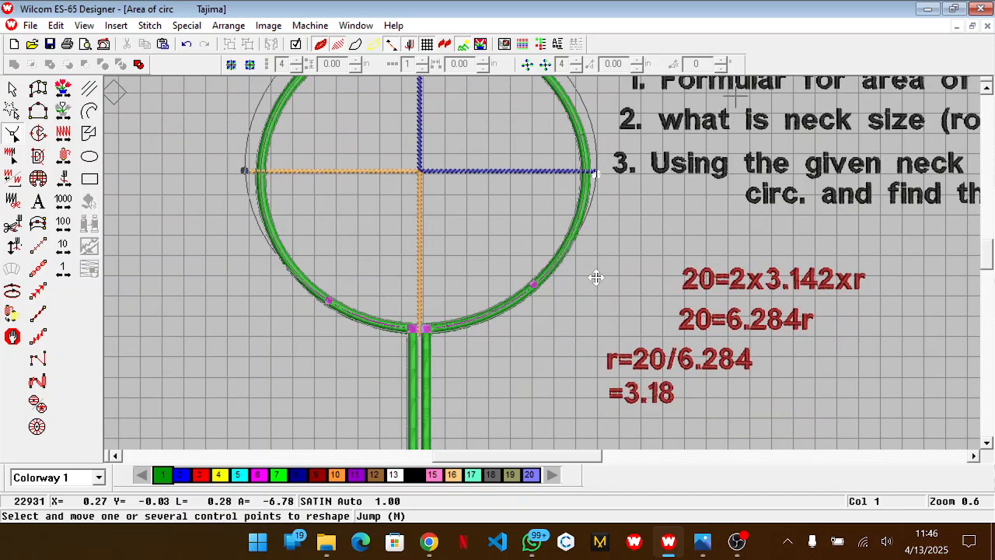
drag(533, 284, 533, 302)
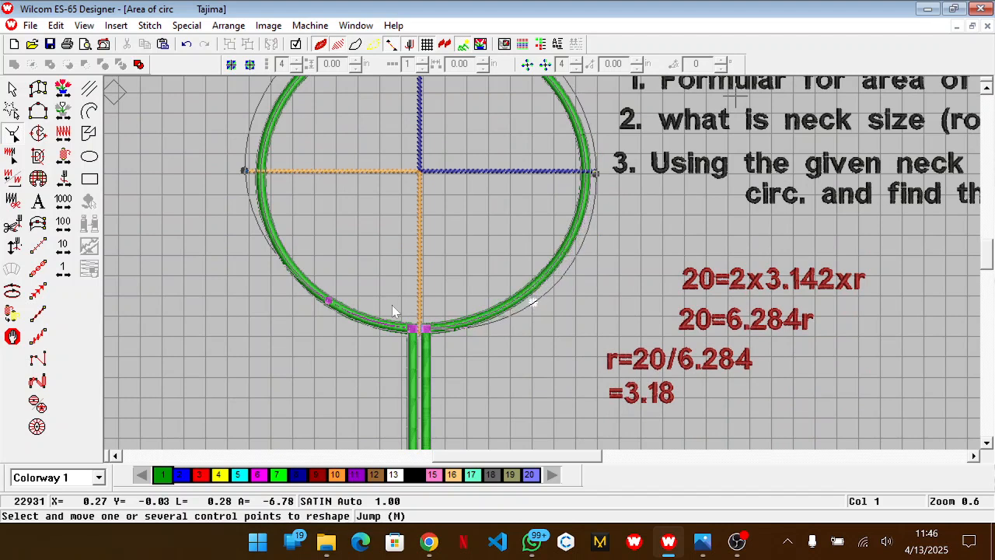
drag(329, 304, 327, 317)
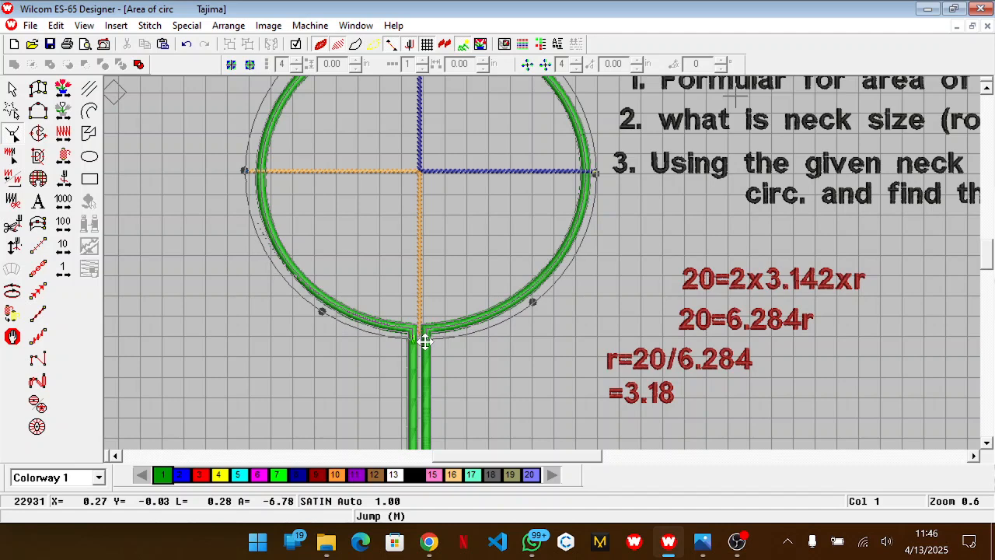
key(Return)
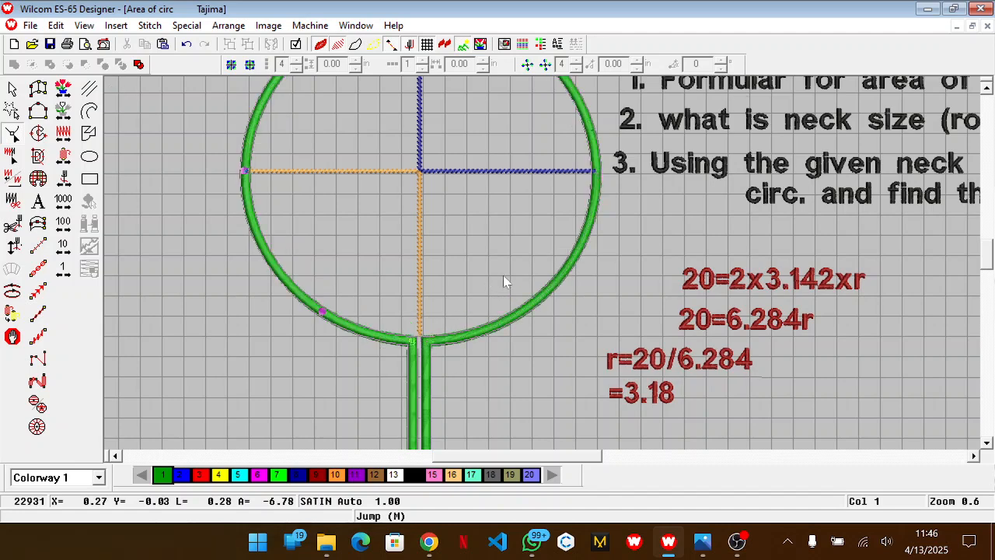
scroll(503, 282, up, 3)
scroll(504, 282, down, 1)
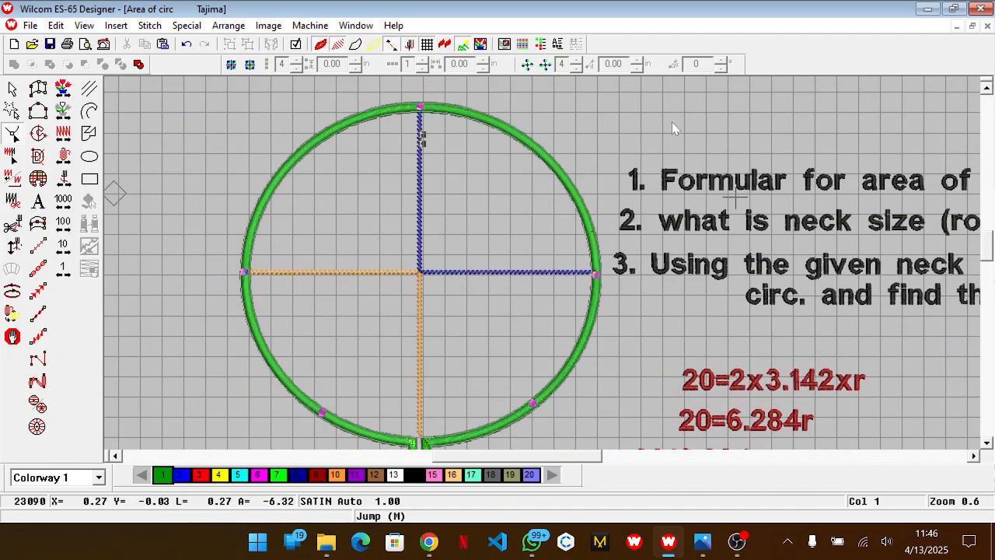
key(Escape)
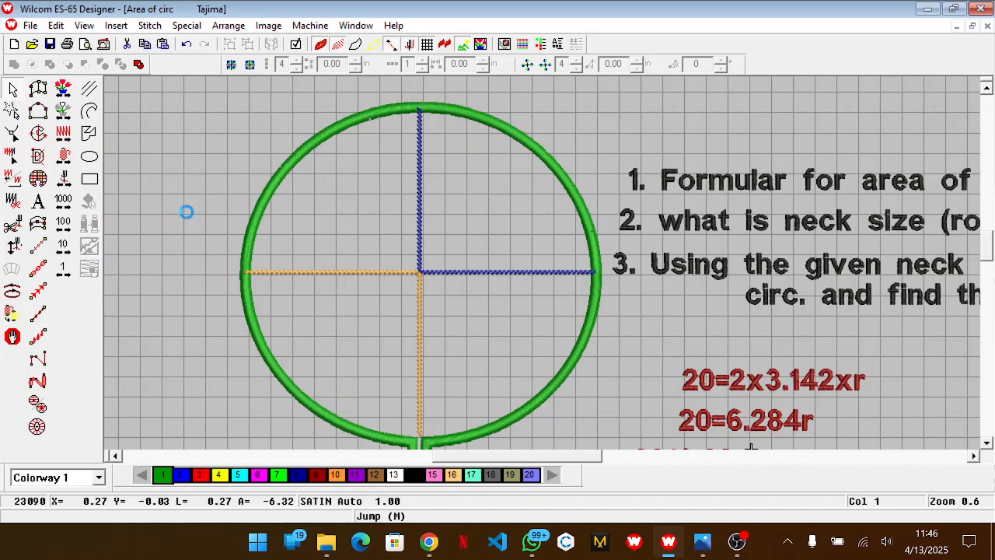
Move the green outline's left control point slightly further outward beyond the end of the horizontal orange line.
key(h)
drag(247, 271, 242, 270)
key(Escape)
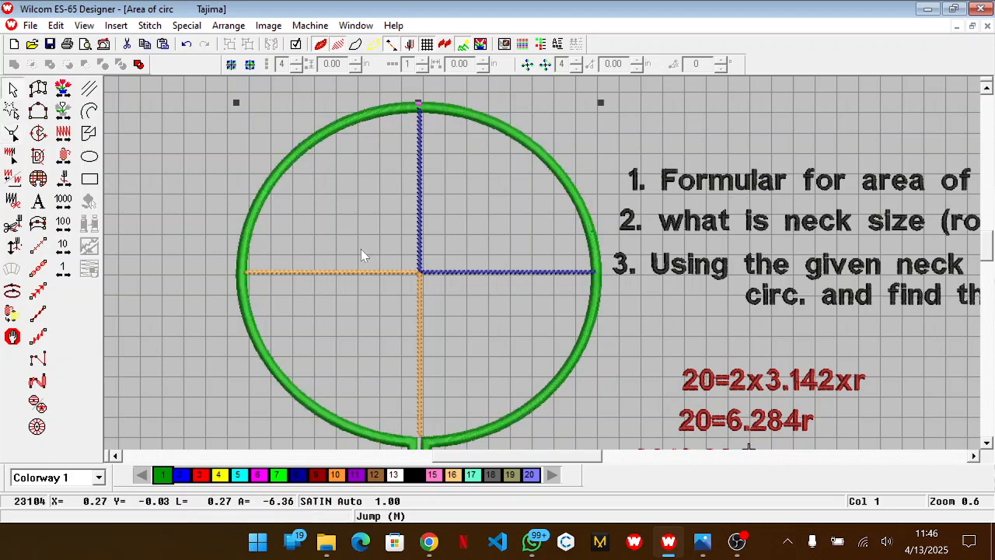
Draw a plain circle outline with a radius of about 2.5 in to the right of the red radius calculation.
key(shift+z)
scroll(193, 200, down, 2)
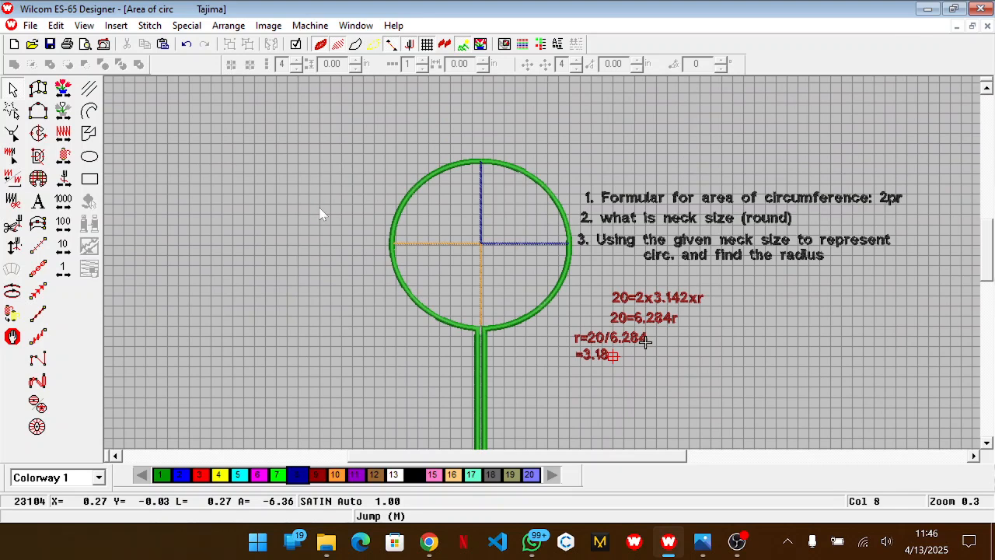
scroll(478, 280, down, 2)
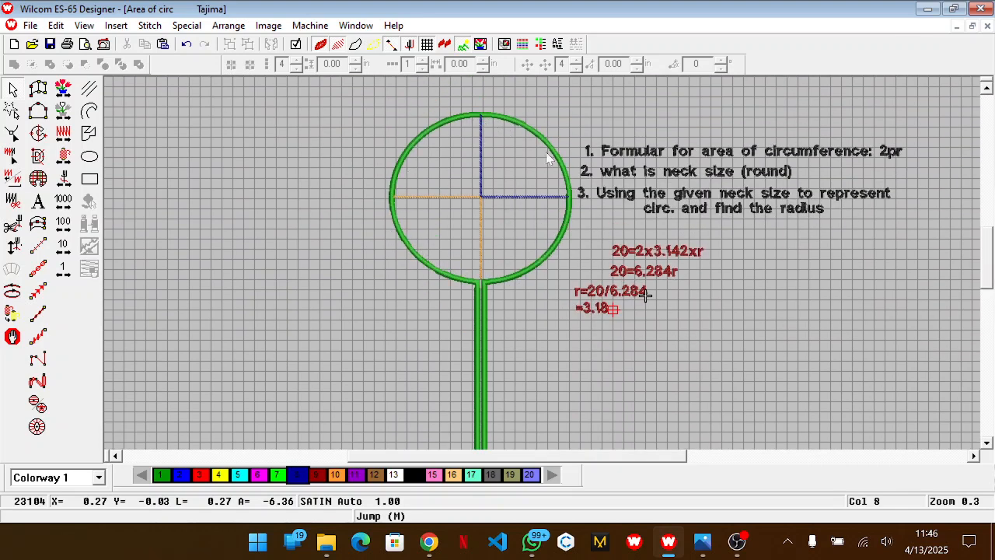
mouse_move(564, 457)
mouse_down()
mouse_move(592, 457)
mouse_move(581, 457)
mouse_up()
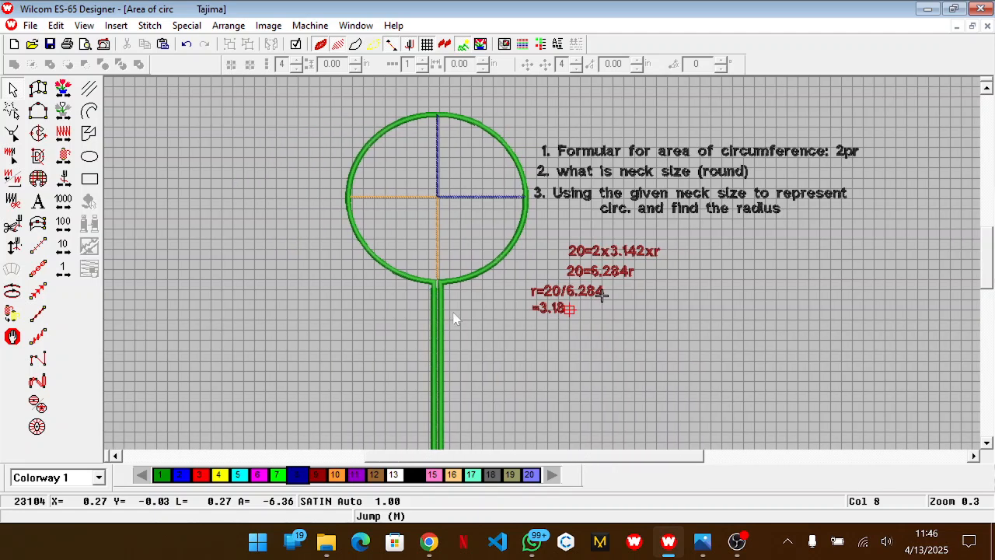
scroll(462, 334, down, 4)
scroll(493, 337, up, 4)
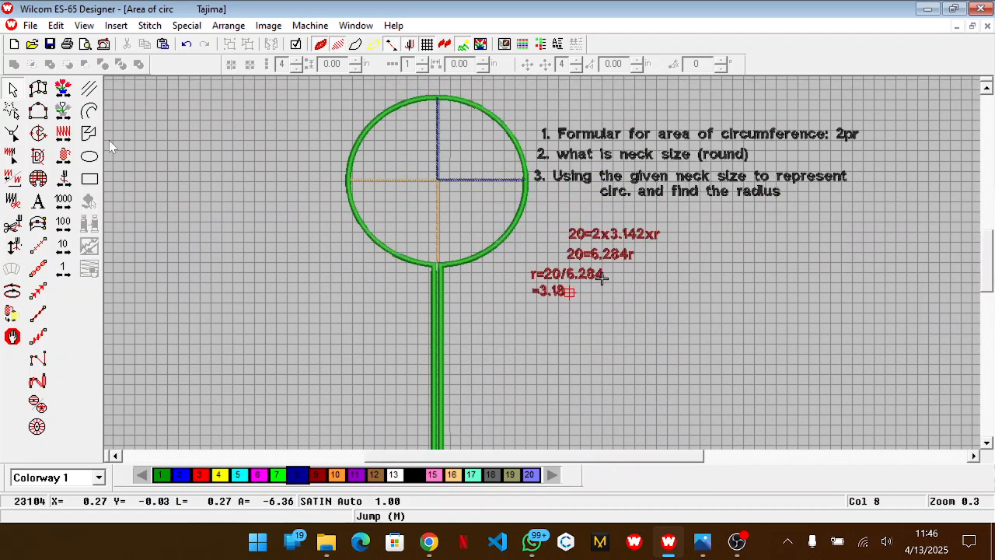
click(90, 155)
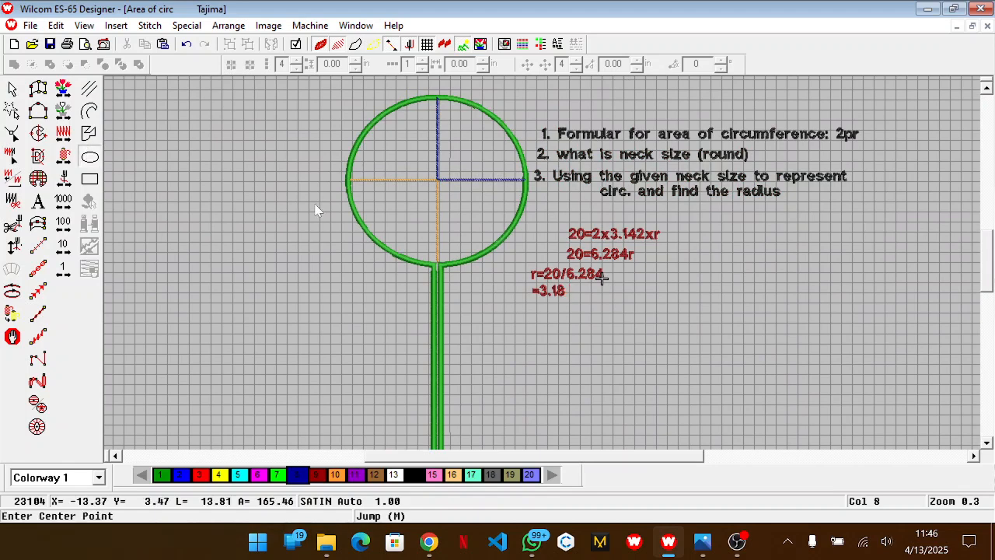
click(736, 281)
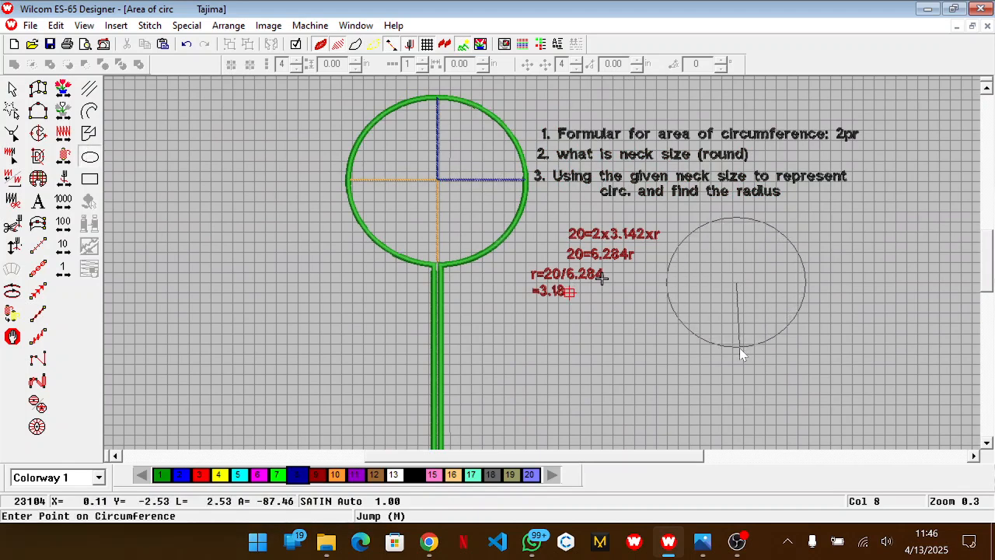
click(739, 350)
key(Return)
key(Escape)
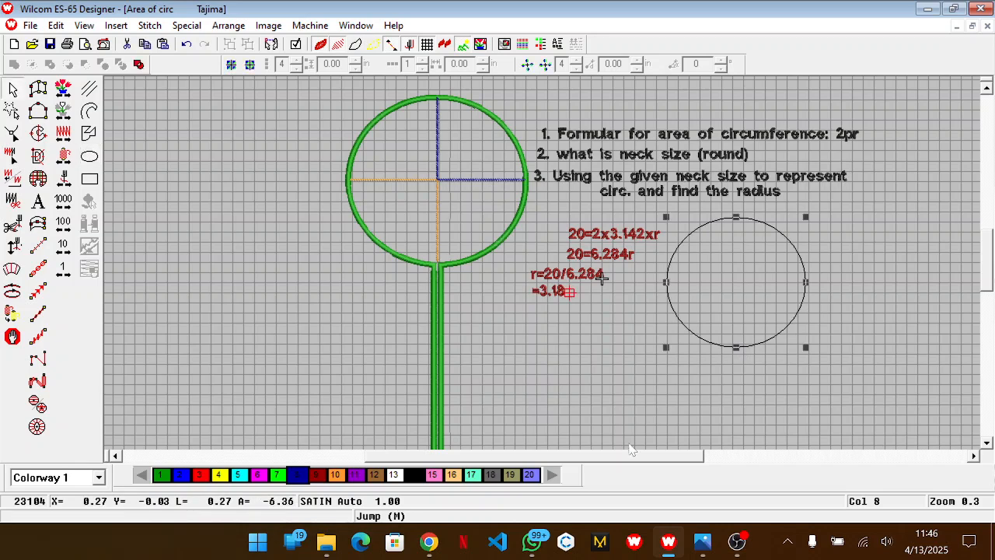
Nudge the plain circle slightly right so its centre falls midway between two vertical grid lines.
drag(628, 460, 713, 453)
scroll(681, 334, down, 1)
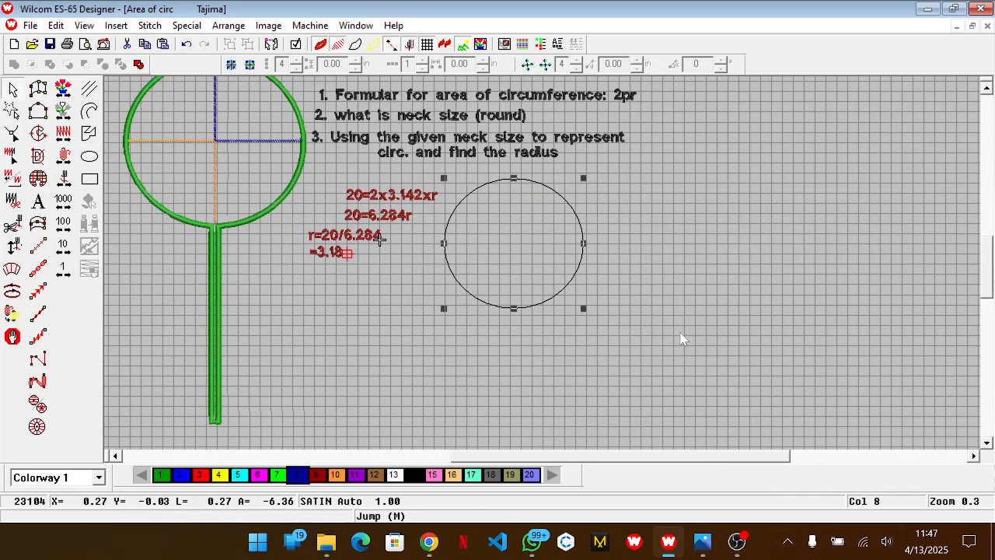
key(z)
key(Escape)
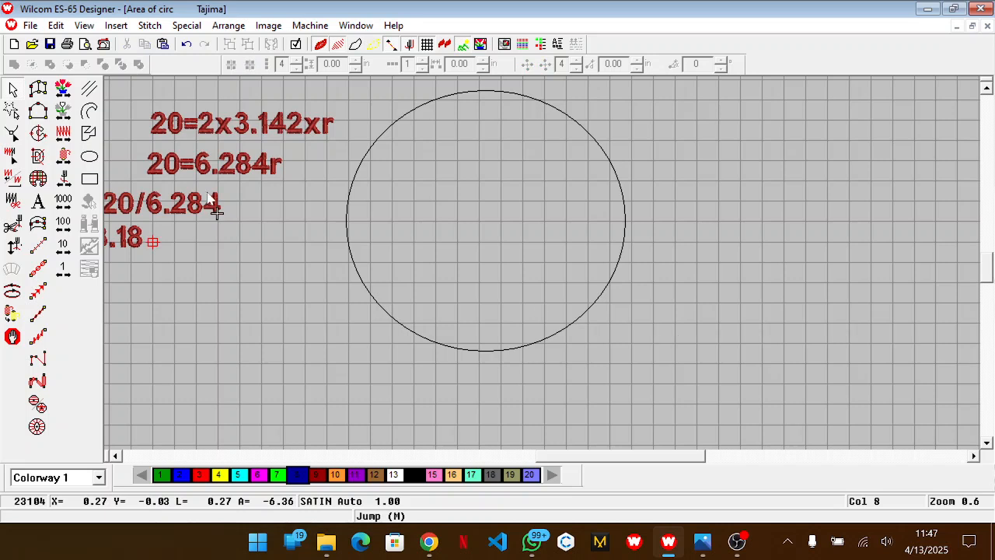
click(91, 90)
key(Escape)
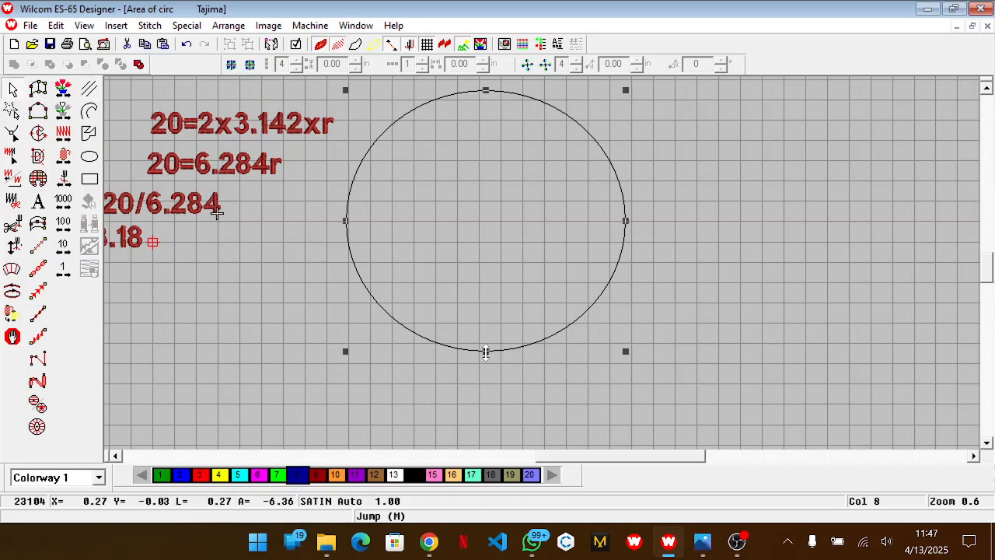
key(Right)
key(Right)
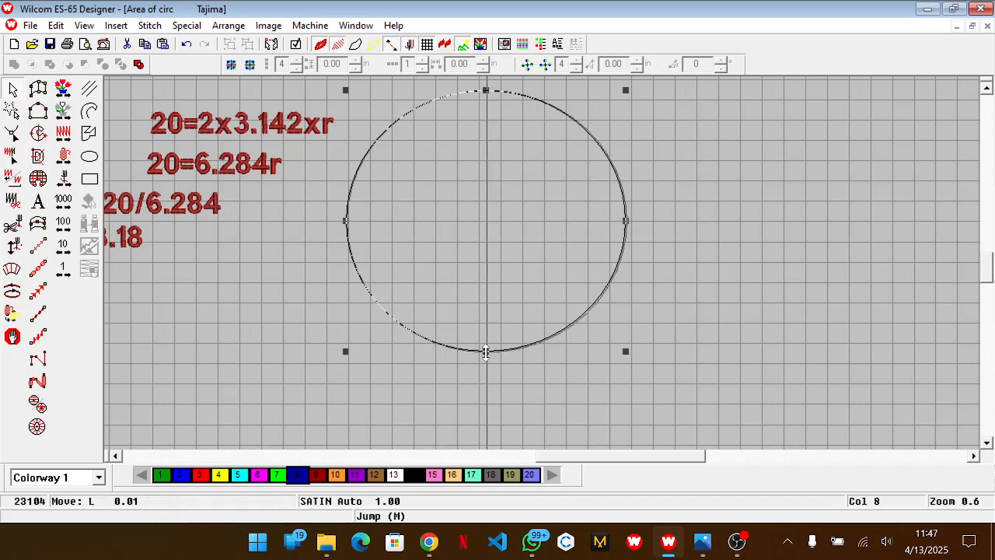
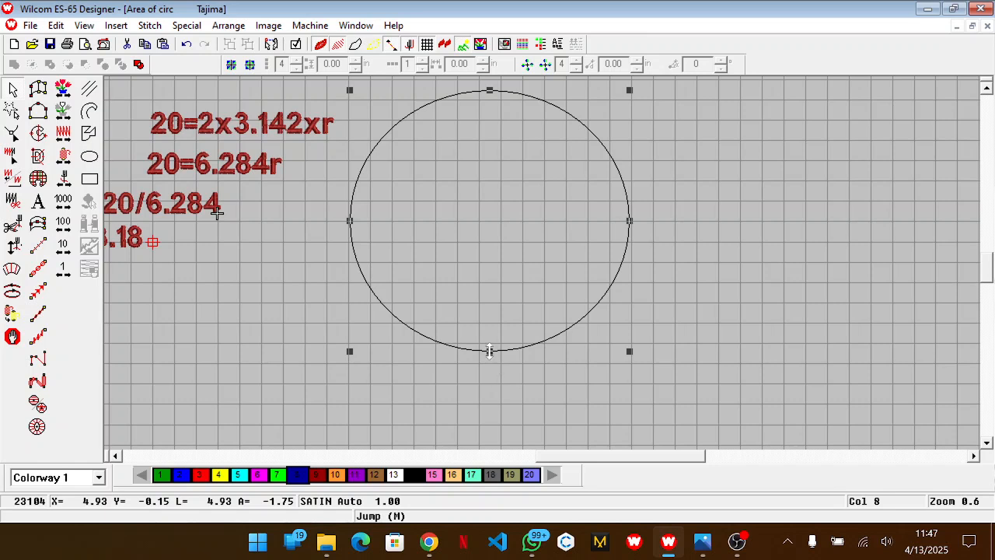
Draw a vertical line about 3.8 in long down from the circle's bottom edge, on the grid line just left of its centre.
scroll(490, 352, down, 1)
key(z)
scroll(490, 351, down, 6)
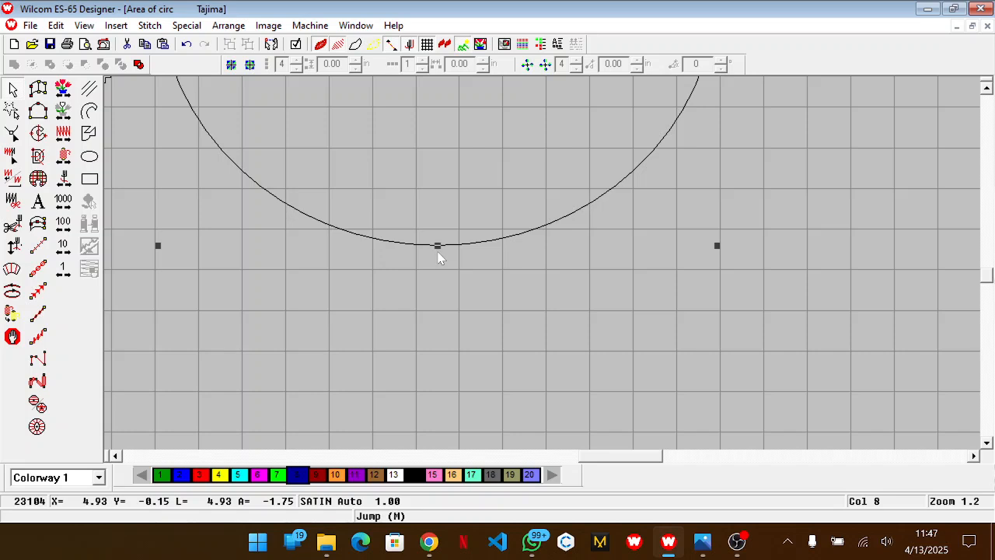
key(Escape)
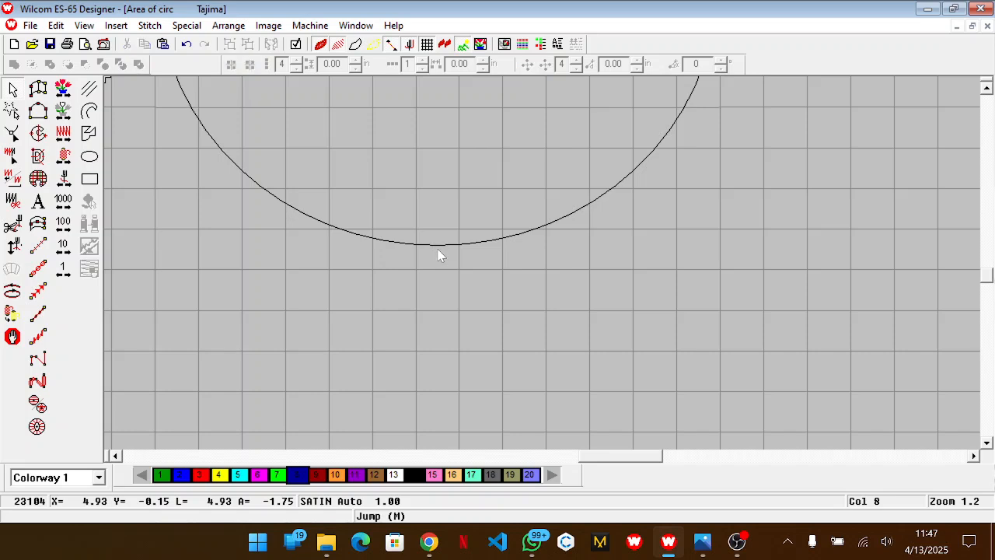
click(89, 88)
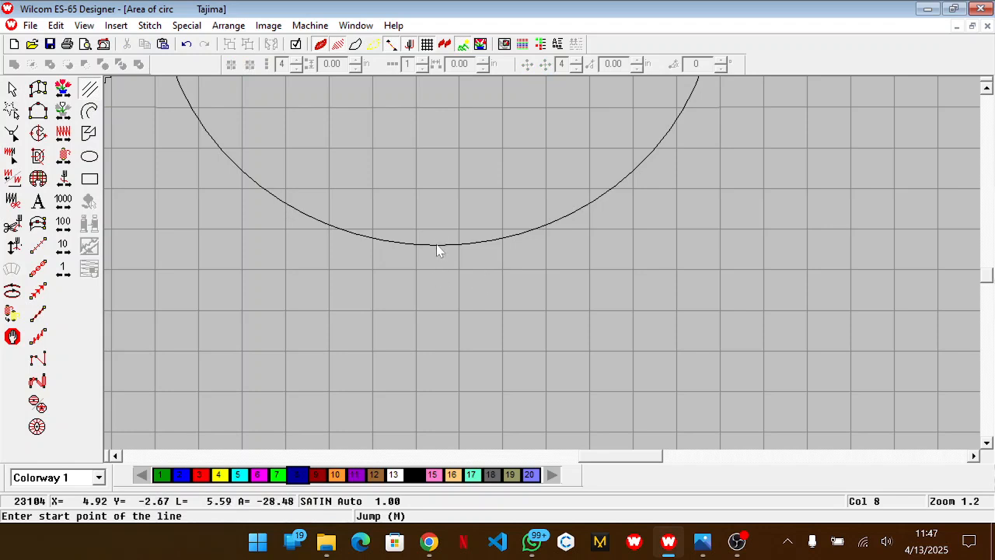
click(417, 245)
scroll(417, 244, down, 3)
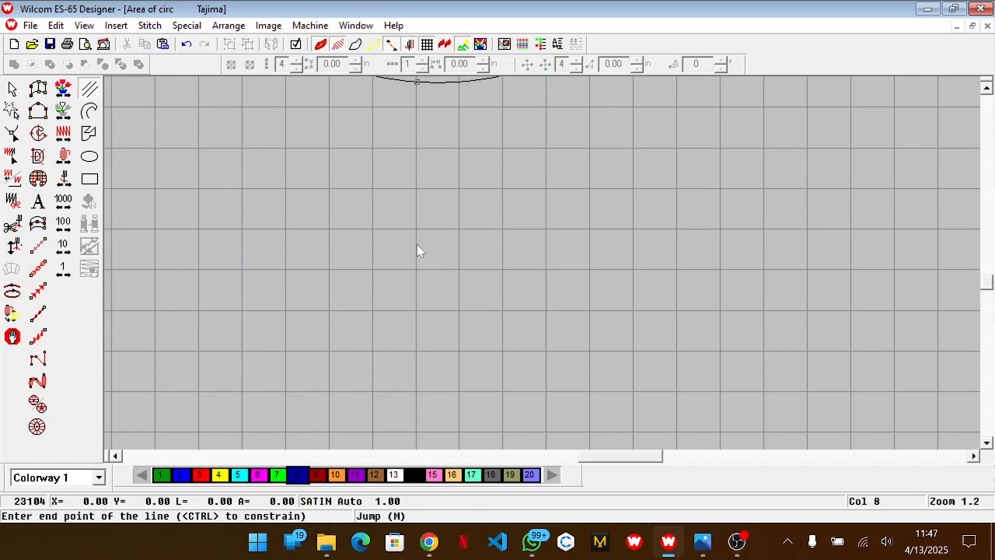
click(416, 398)
scroll(416, 398, up, 1)
key(shift+z)
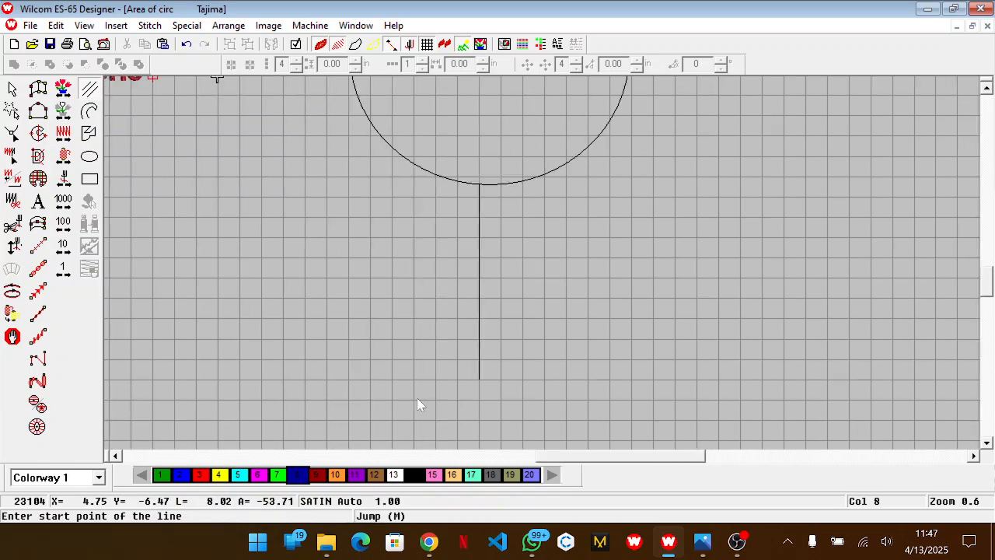
Duplicate the vertical line one grid square to the right, forming a narrow parallel pair below the plain circle.
drag(479, 344, 501, 345)
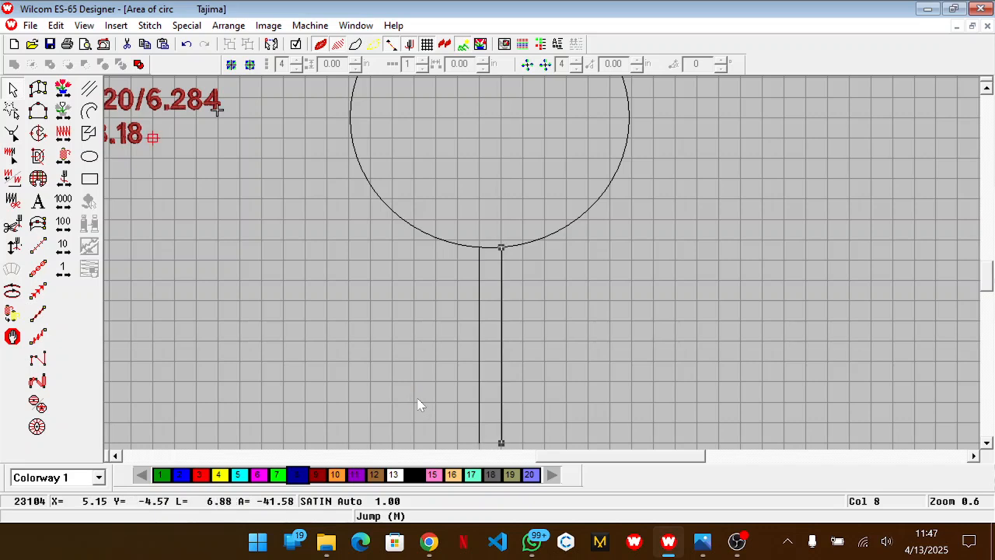
key(shift+z)
scroll(595, 278, down, 1)
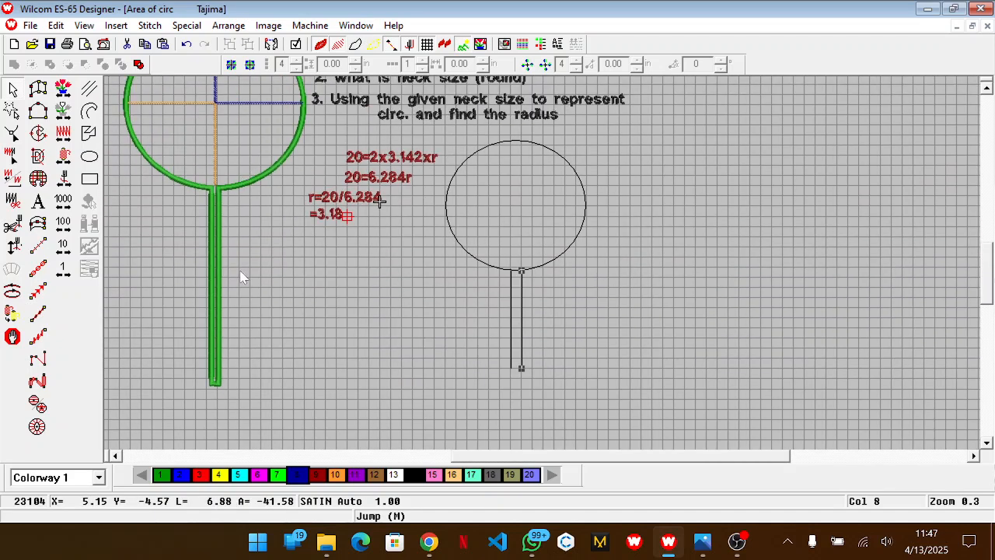
drag(488, 461, 429, 462)
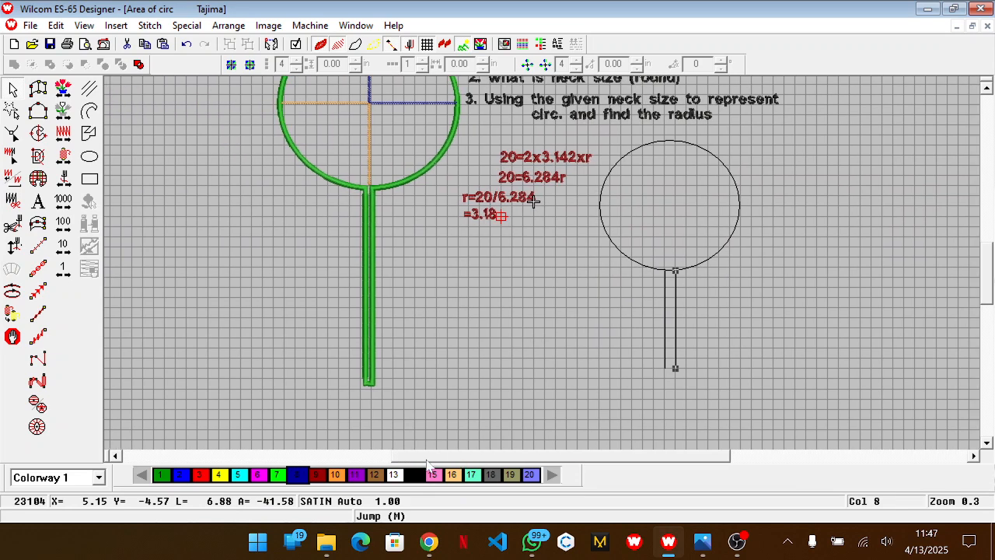
Start an Input C outline down the left vertical line, across to the right line's lower end and up to the circle.
key(z)
scroll(352, 265, up, 1)
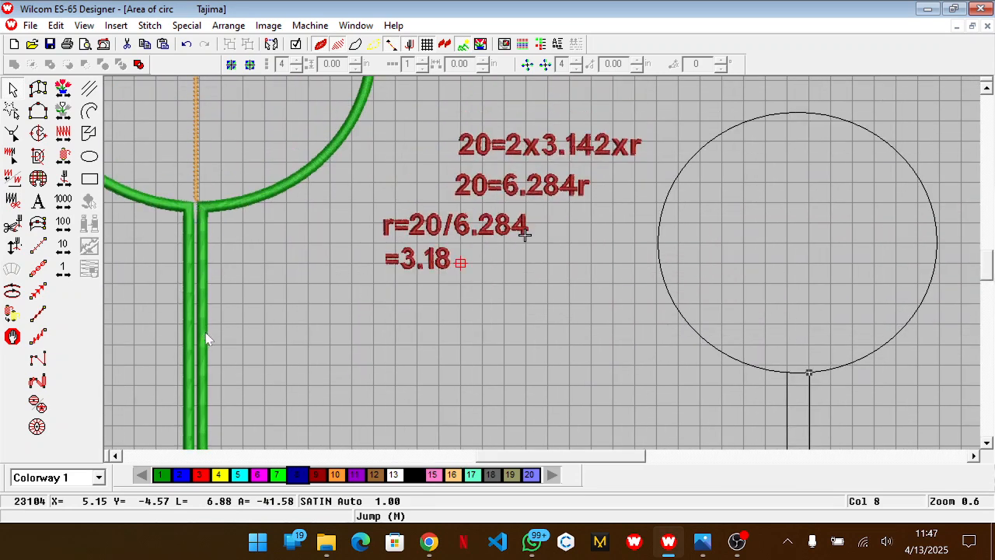
drag(589, 464, 638, 461)
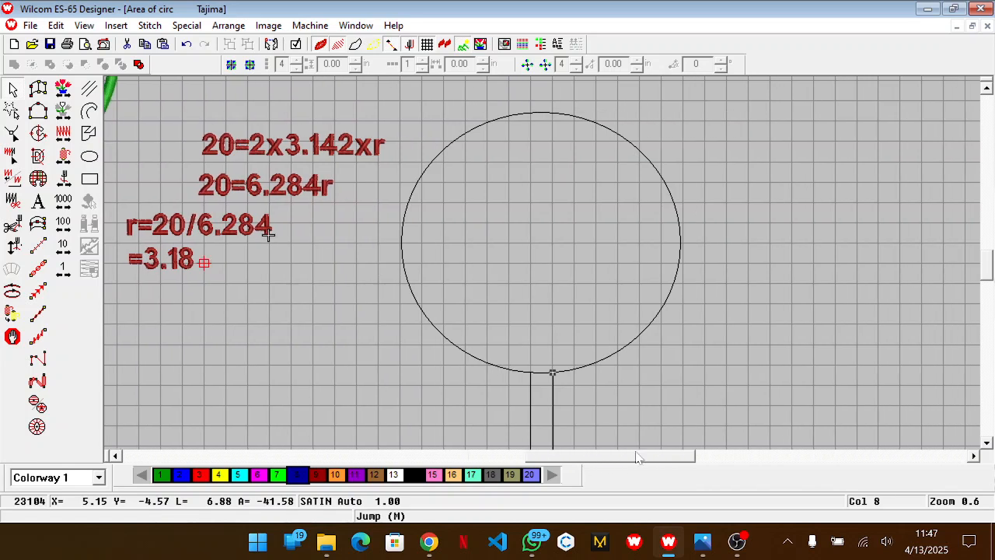
click(37, 224)
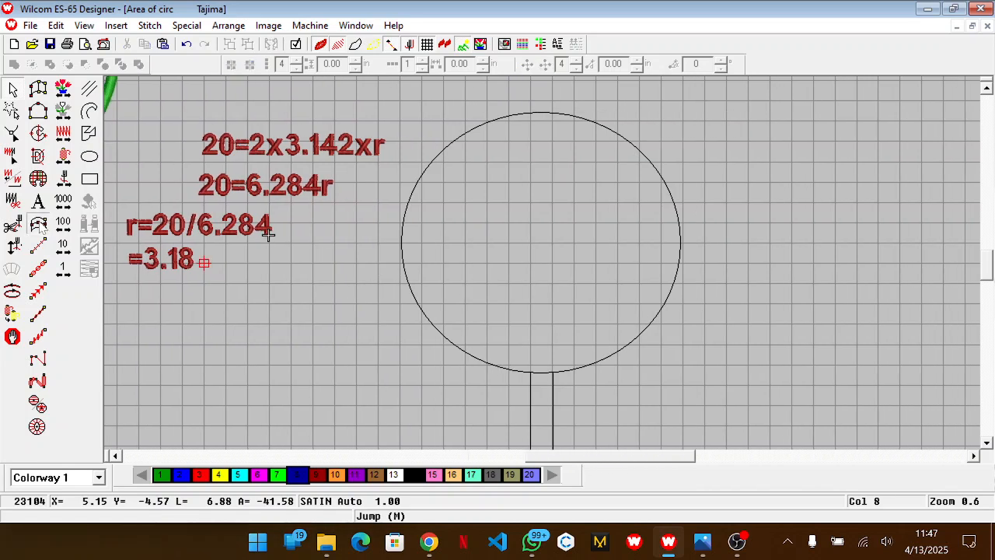
key(z)
scroll(556, 326, down, 4)
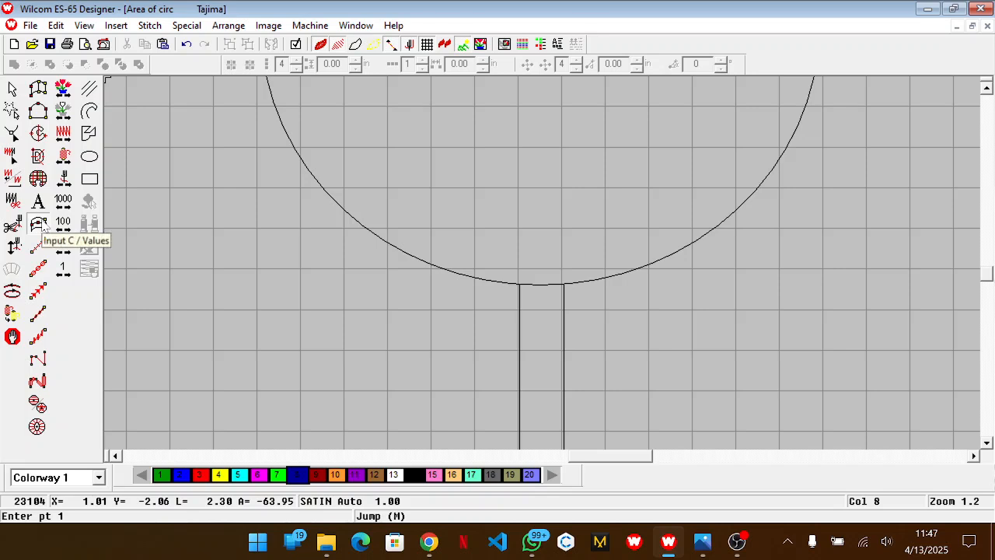
click(523, 296)
scroll(524, 294, down, 3)
scroll(523, 292, down, 1)
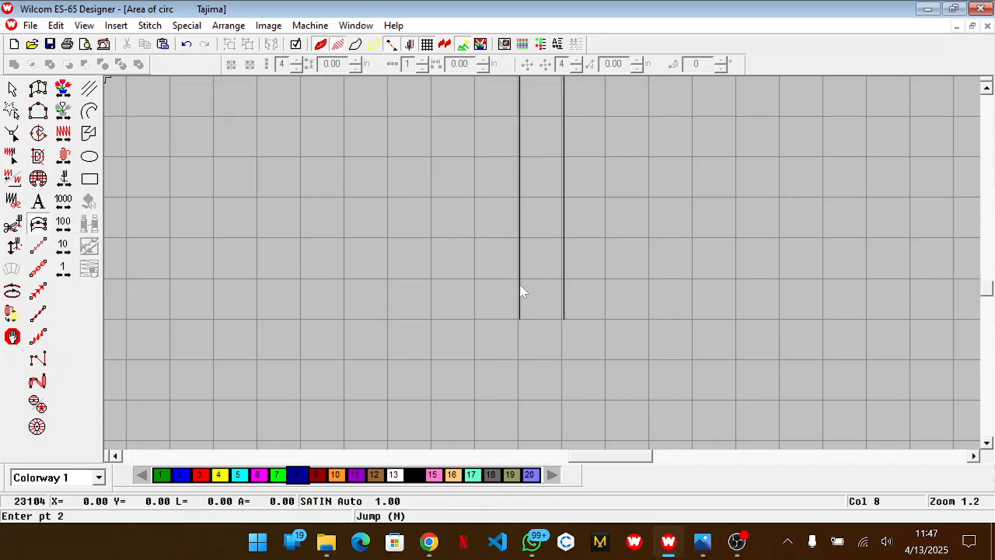
click(521, 319)
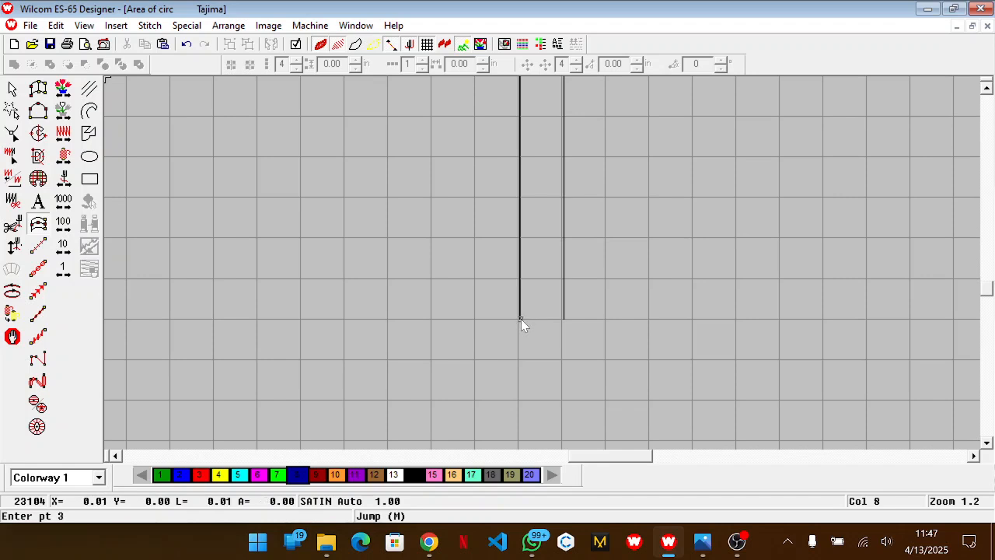
click(563, 320)
scroll(570, 96, up, 3)
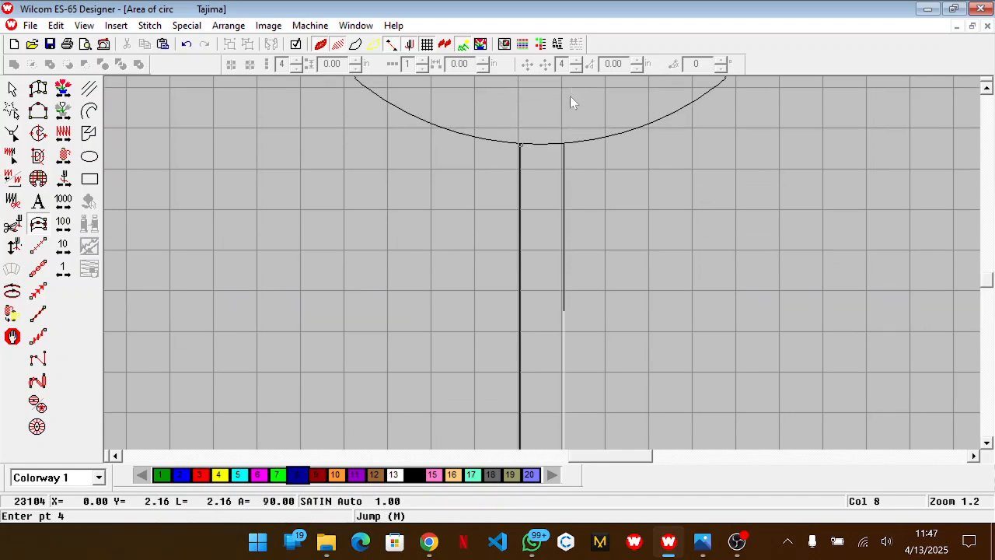
click(565, 166)
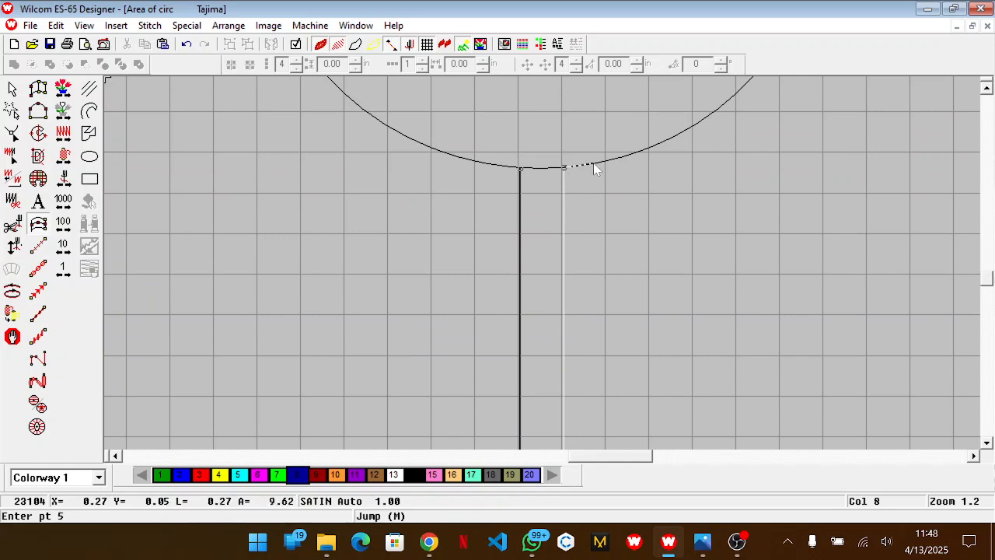
click(596, 162)
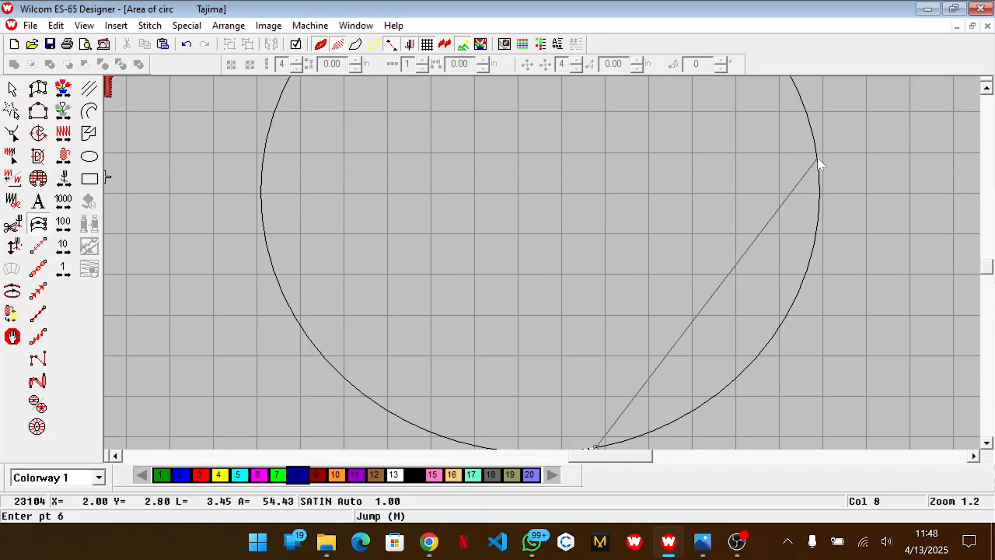
click(820, 164)
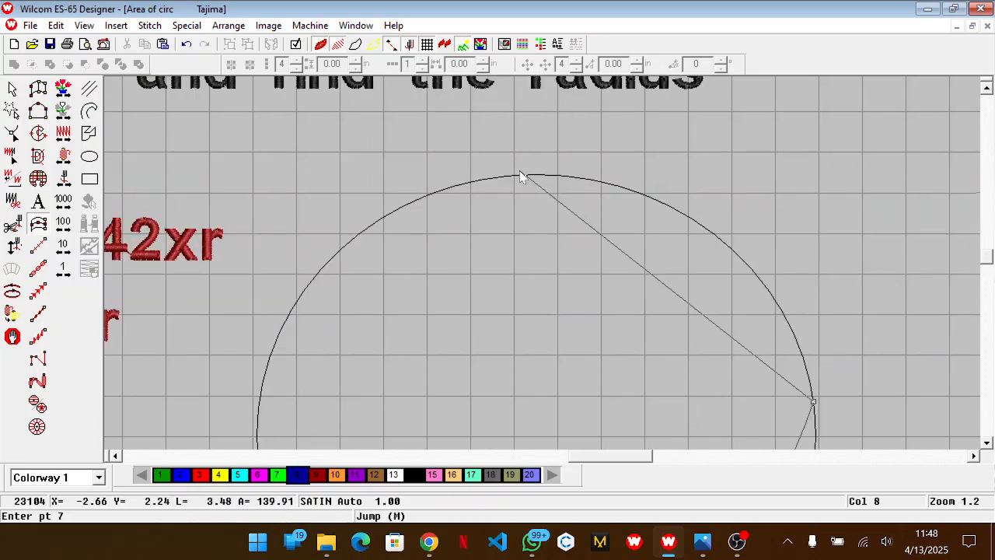
click(524, 177)
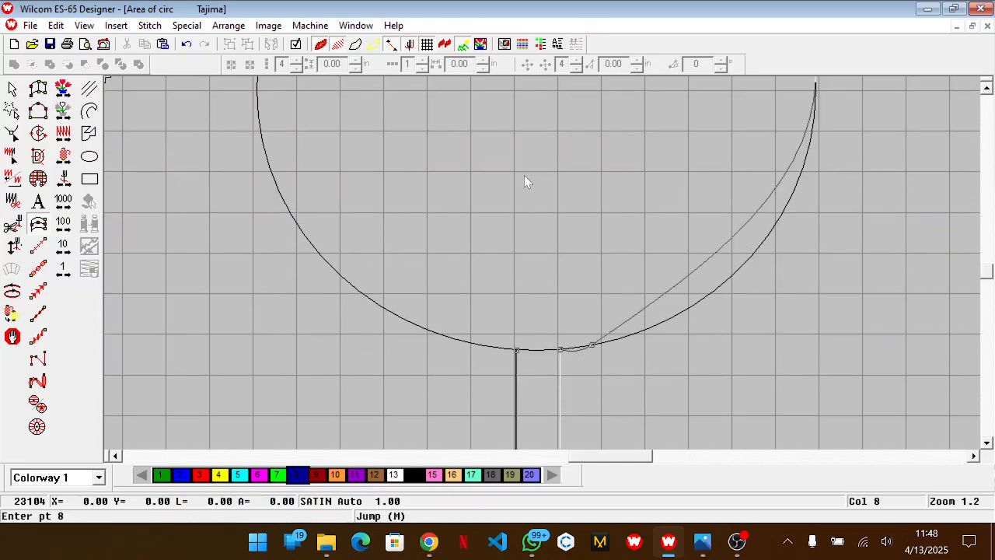
key(BackSpace)
key(BackSpace)
key(BackSpace)
Continue the outline counterclockwise along the circle with curve points just past the right line and on the circle's right side, crest and left side.
key(z)
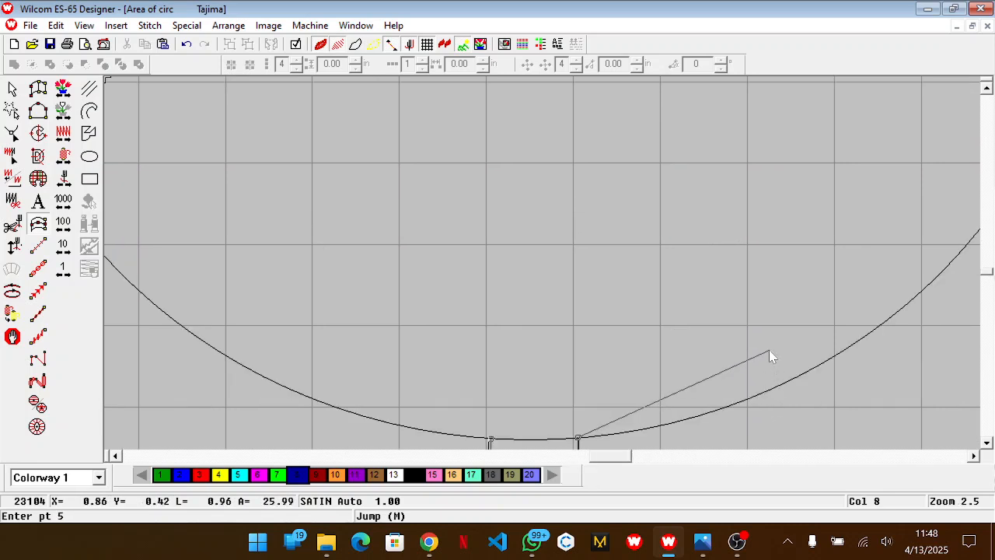
scroll(691, 354, down, 3)
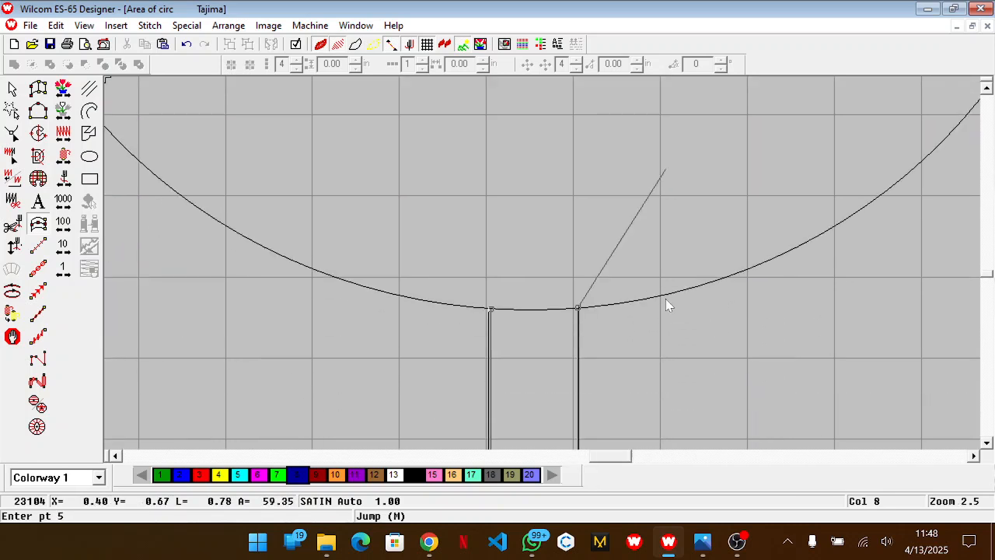
click(614, 305)
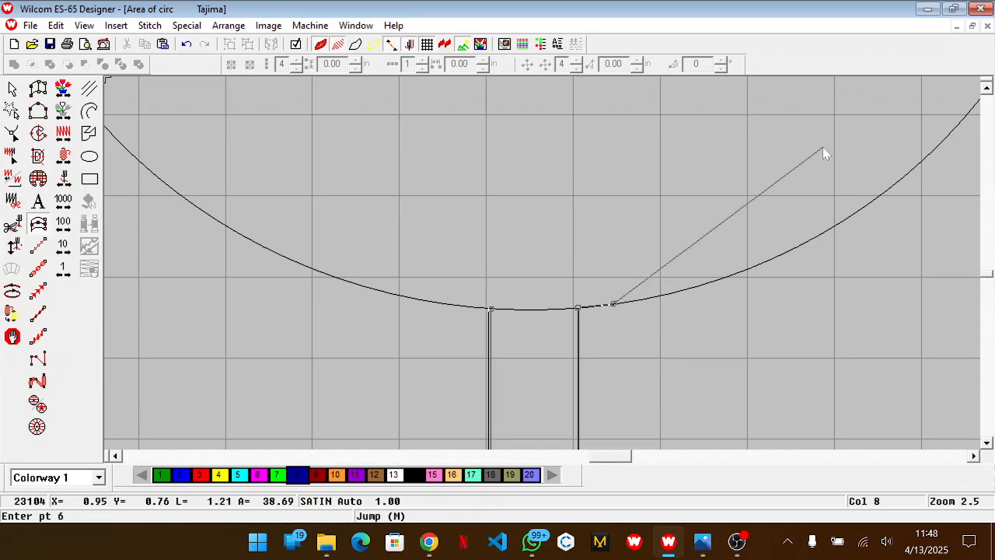
key(0)
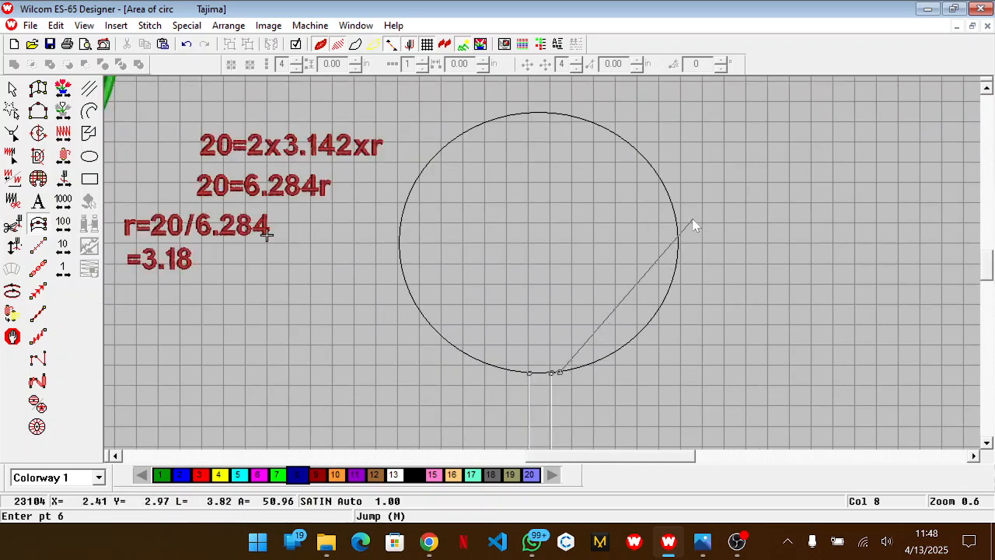
click(675, 216)
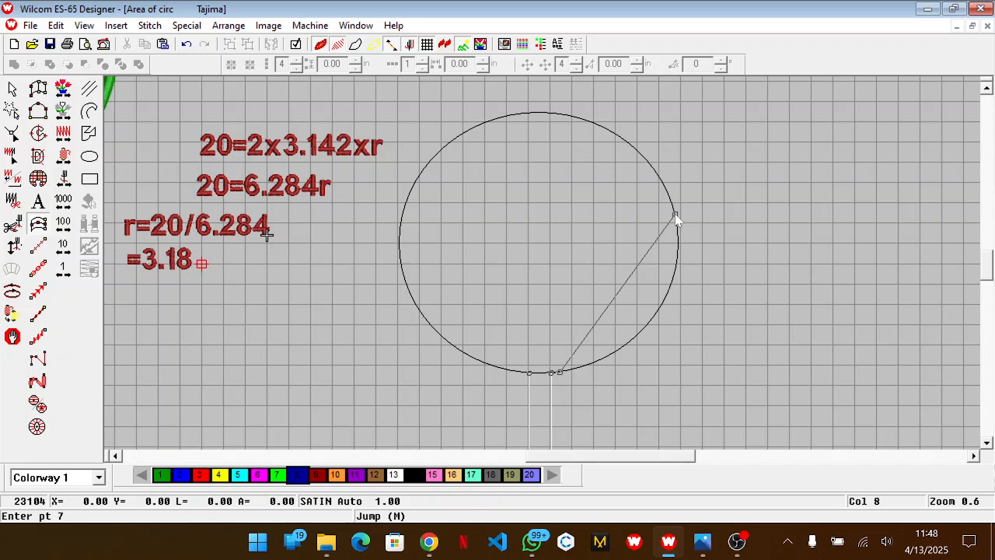
click(529, 114)
click(400, 242)
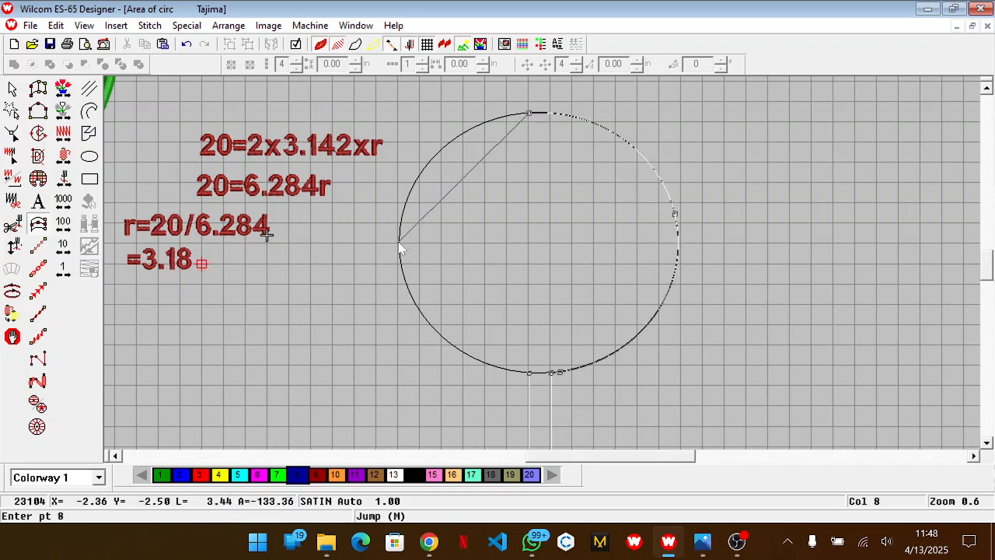
End the outline where the left vertical line meets the circle and generate its blue satin stitching.
scroll(527, 377, down, 1)
key(z)
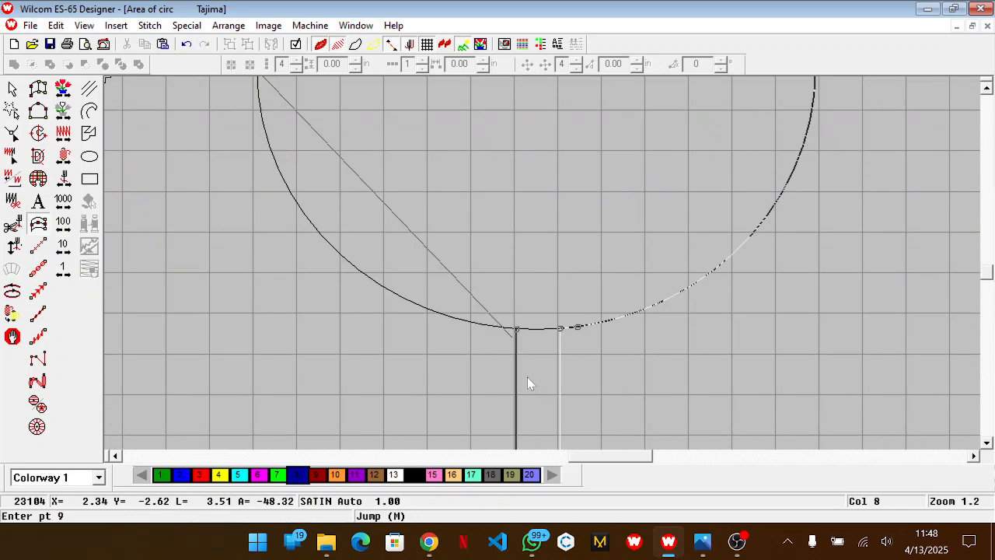
key(z)
scroll(525, 360, down, 1)
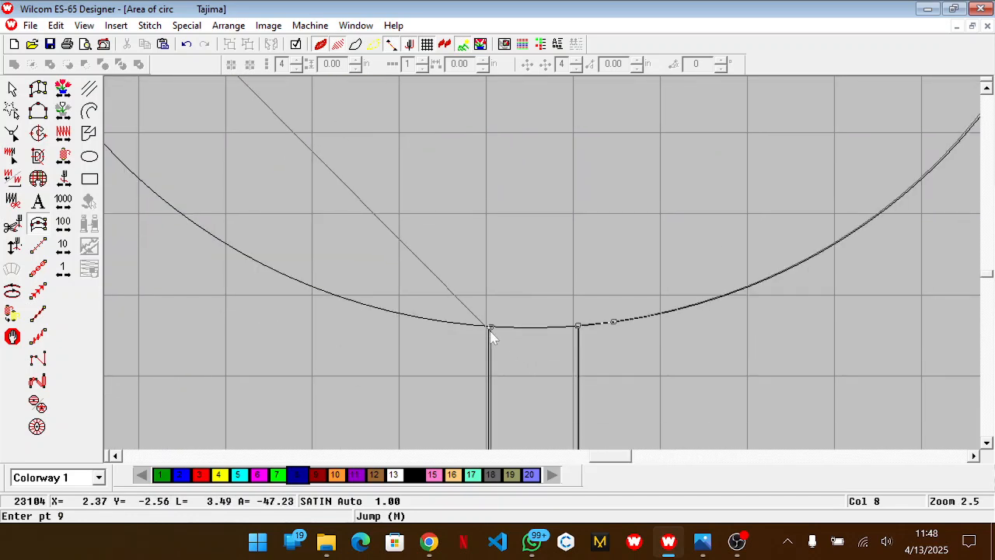
click(489, 327)
key(Return)
key(Return)
Examine the finished blue satin neck outline as a whole beside the green outline and the radius calculation.
key(shift+z)
key(shift+z)
key(shift+z)
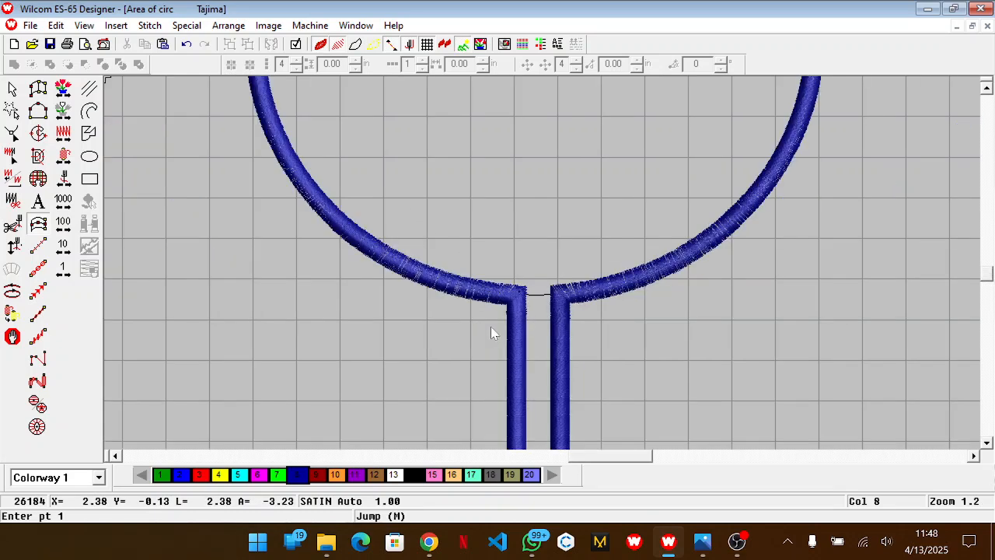
scroll(490, 327, up, 1)
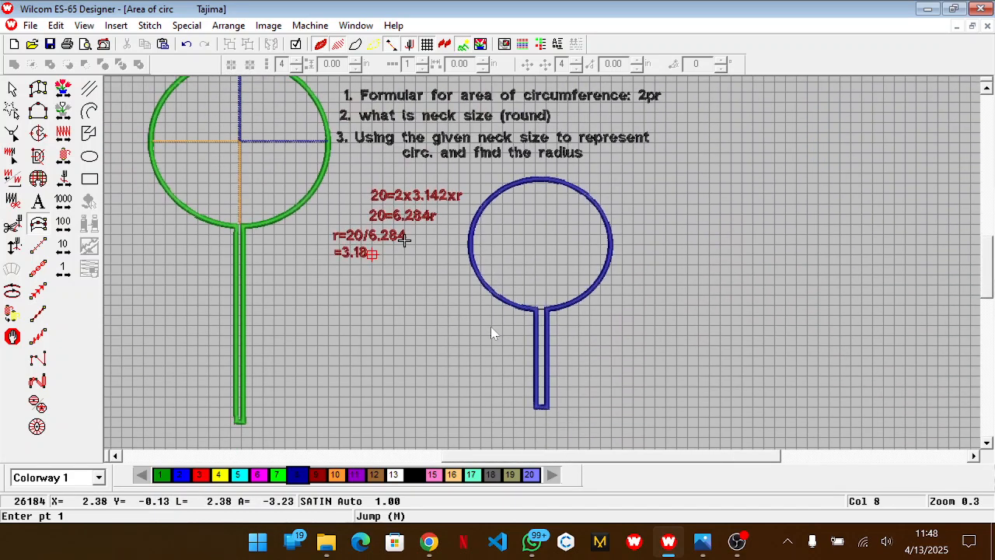
scroll(579, 458, right, 1)
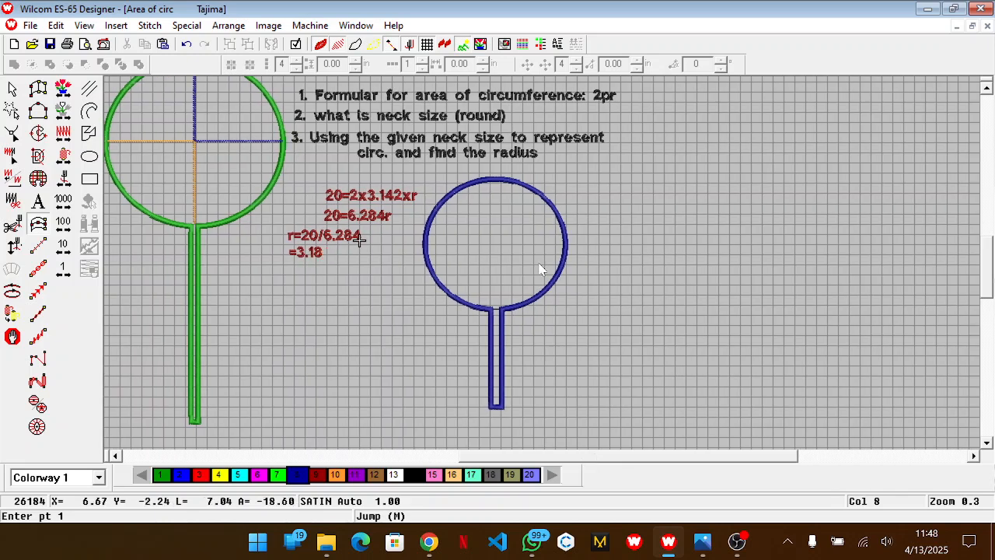
scroll(582, 255, up, 3)
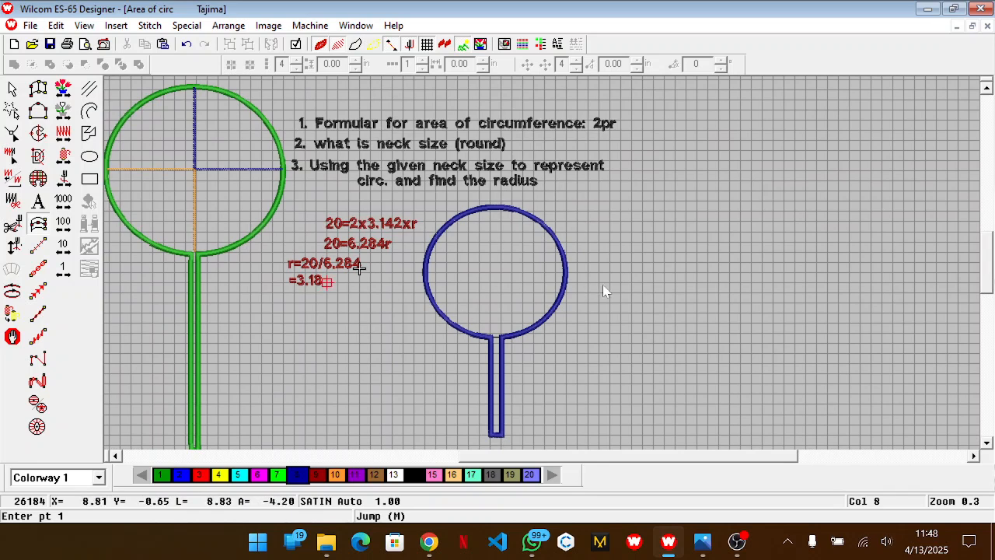
scroll(604, 287, up, 3)
scroll(604, 287, down, 2)
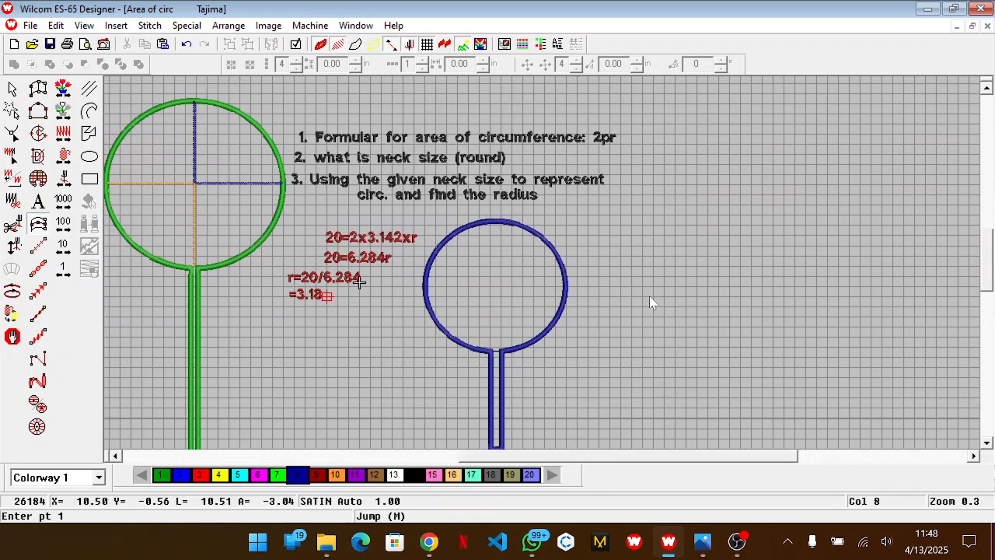
key(Escape)
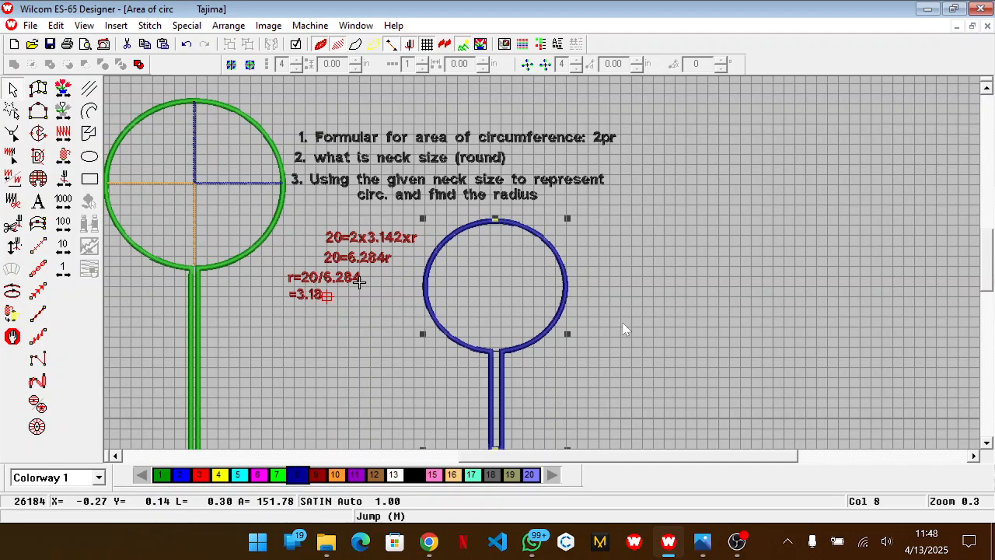
Try to narrow the blue circle by reshaping its right and left control points slightly inward.
key(h)
drag(563, 270, 558, 269)
drag(427, 282, 431, 284)
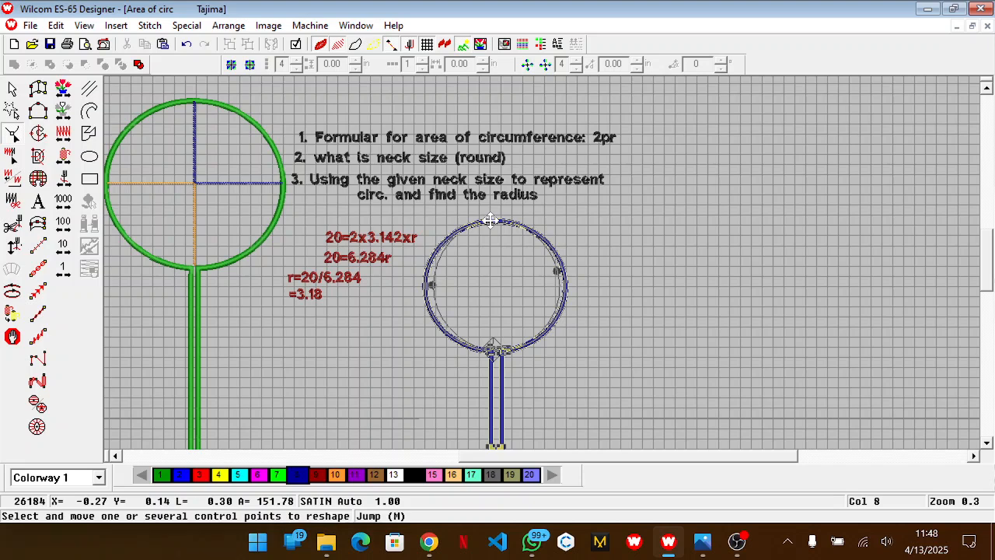
key(z)
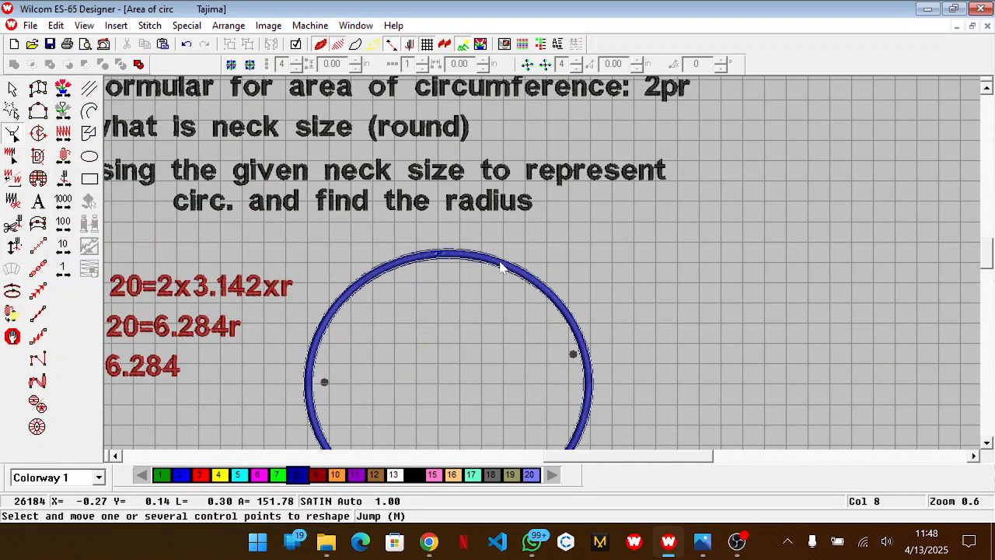
key(z)
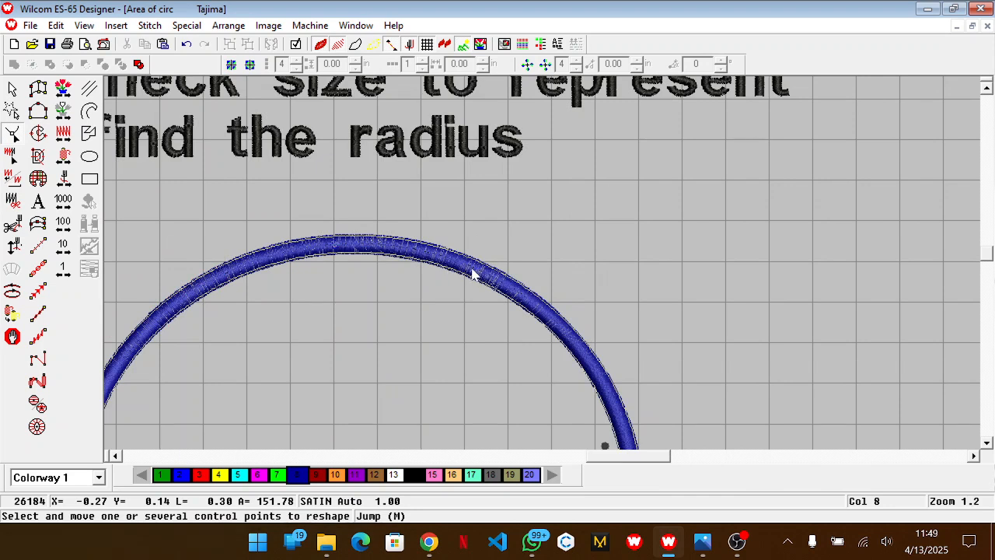
Try to flatten the blue circle's crest by adding control points on both upper shoulders and lowering the crest point.
key(ctrl+z)
click(504, 292)
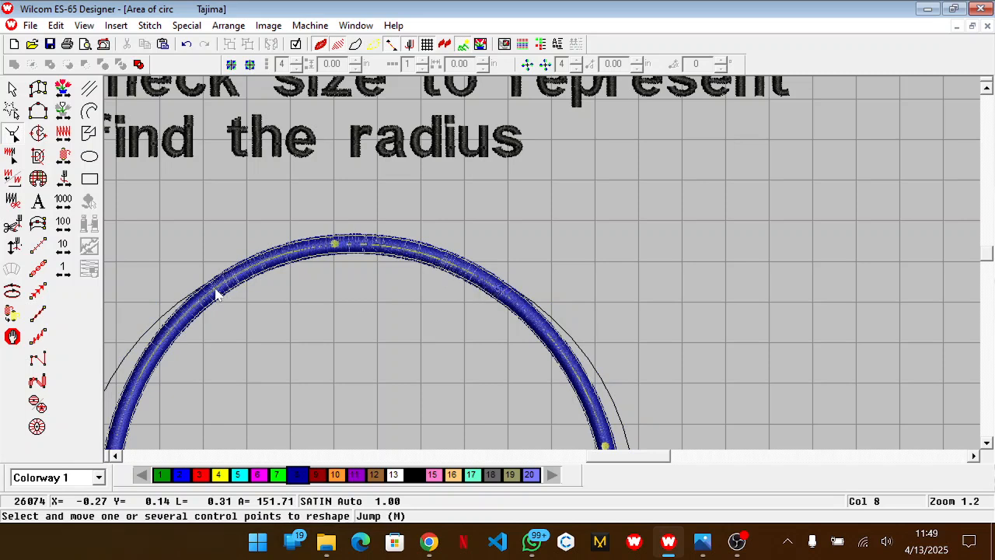
drag(335, 244, 350, 267)
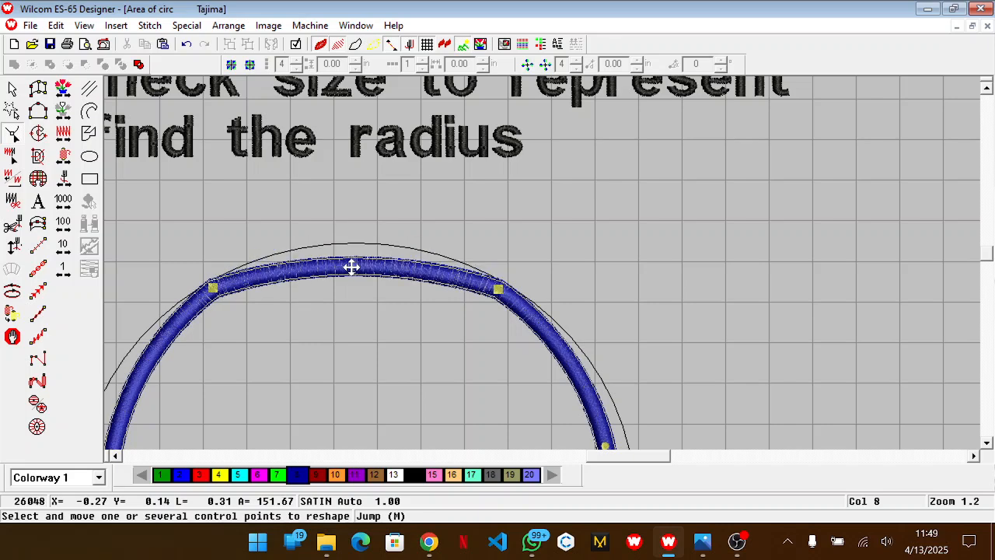
Try to round the blue circle's upper arc by adjusting its shoulder and crest points, and undo the reshaping.
scroll(349, 267, down, 2)
drag(211, 243, 198, 253)
drag(497, 244, 519, 262)
key(shift+z)
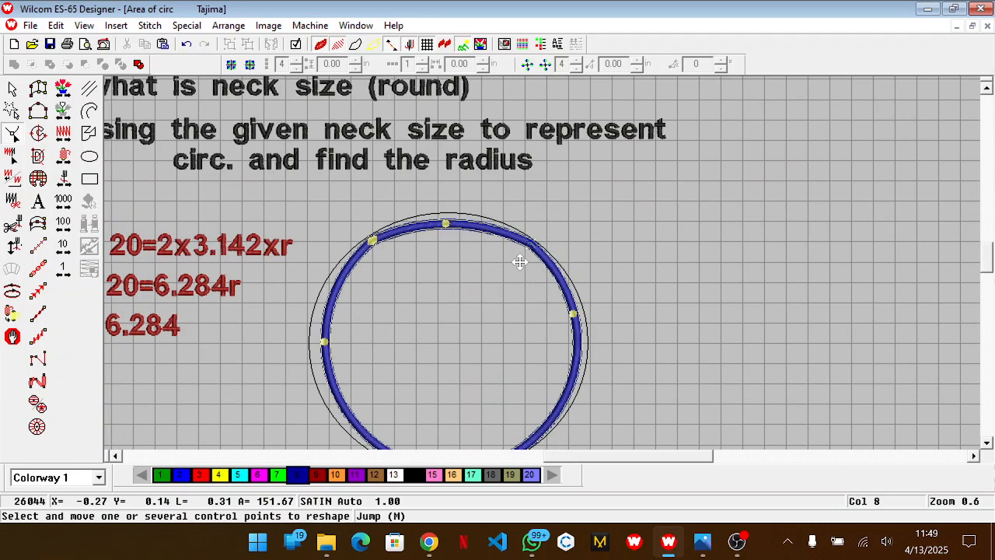
drag(372, 239, 368, 245)
drag(531, 242, 533, 247)
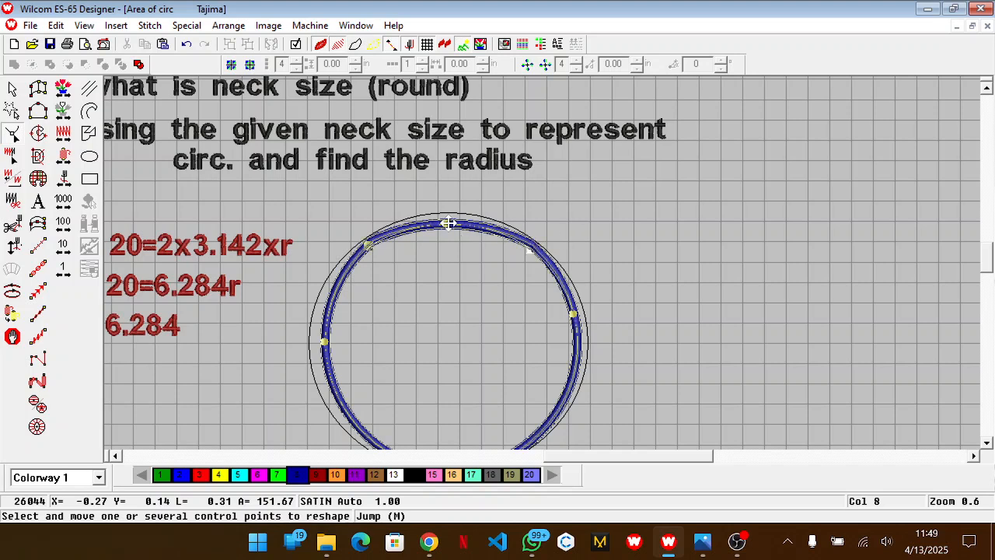
drag(449, 223, 452, 222)
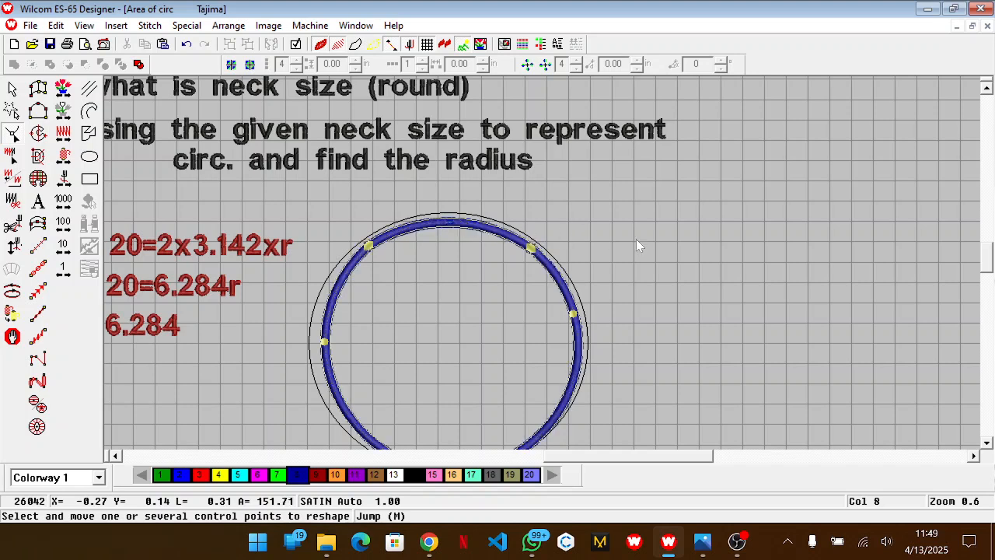
key(Escape)
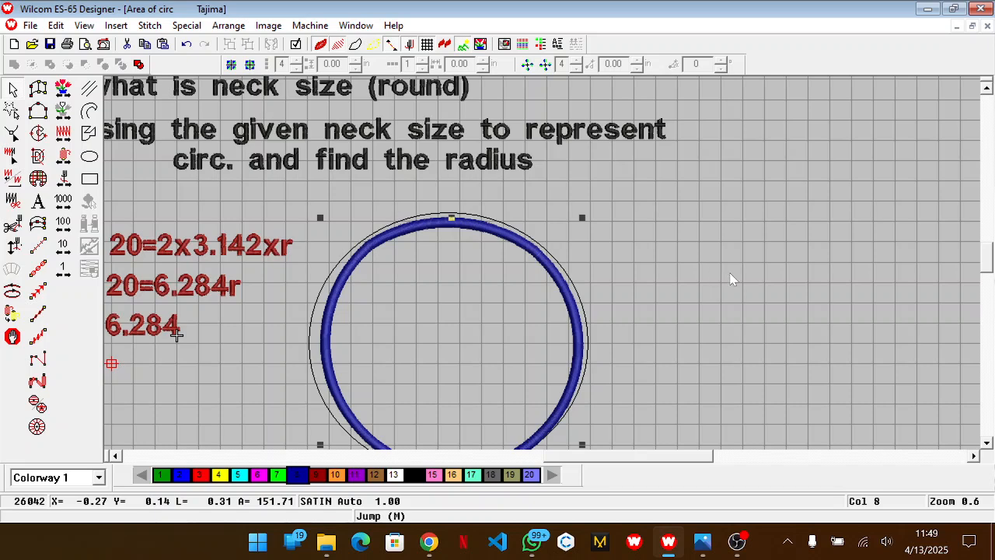
scroll(731, 278, down, 3)
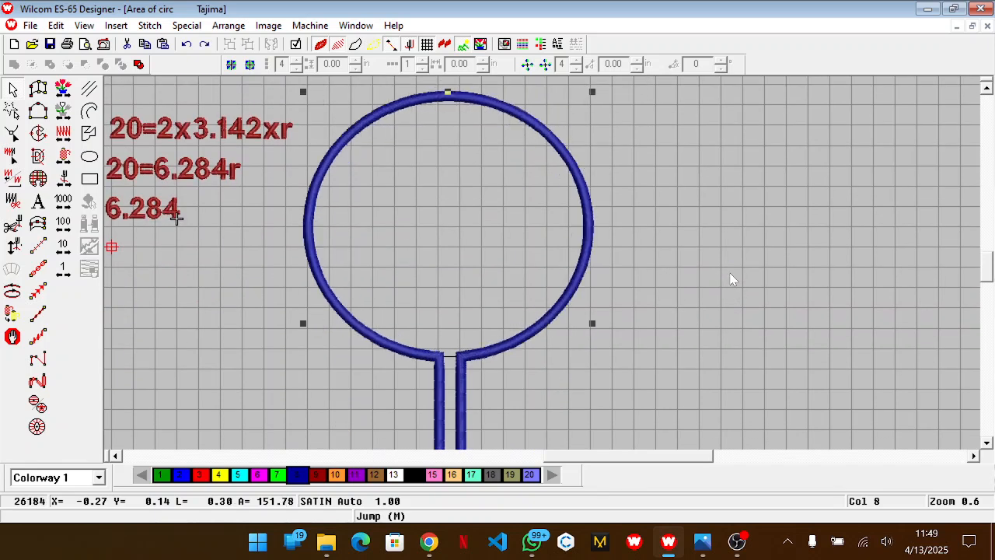
Reshape the blue neck outline by moving the right vertical line's top and bottom points inward toward the left line.
click(767, 257)
scroll(768, 257, down, 4)
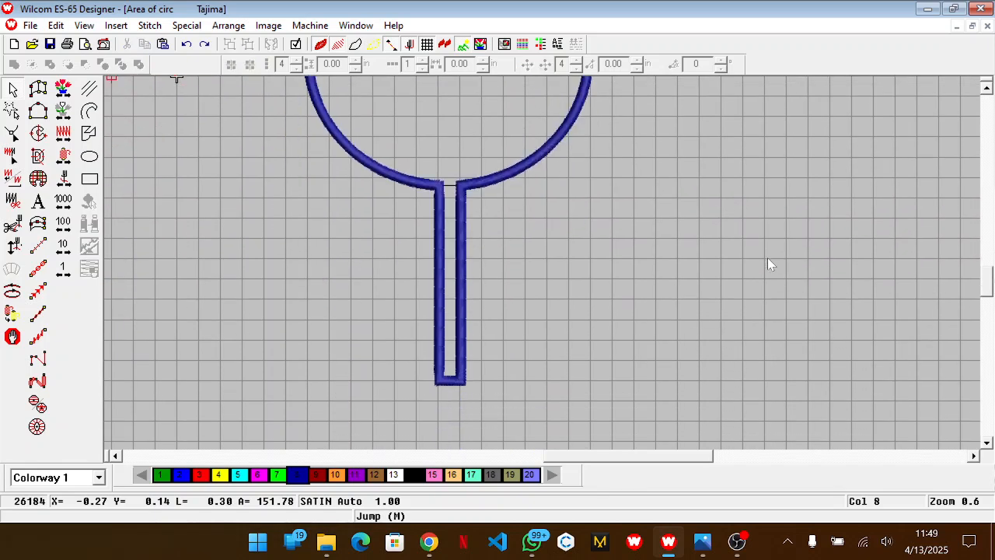
click(462, 224)
key(z)
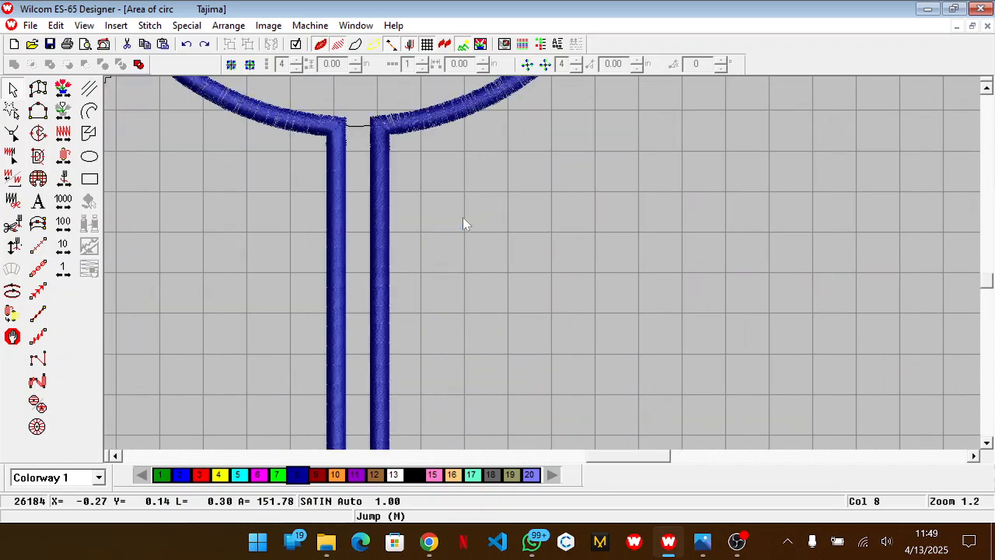
key(h)
drag(359, 100, 397, 258)
drag(387, 409, 482, 347)
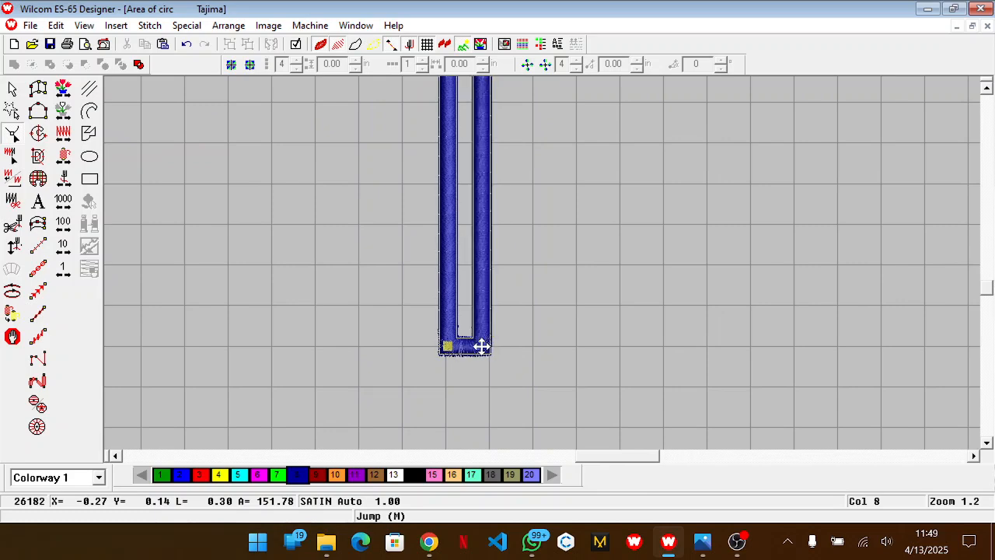
Move the left vertical line's top and bottom points closer to the right line, and show the object list.
drag(424, 380, 498, 251)
drag(430, 108, 525, 149)
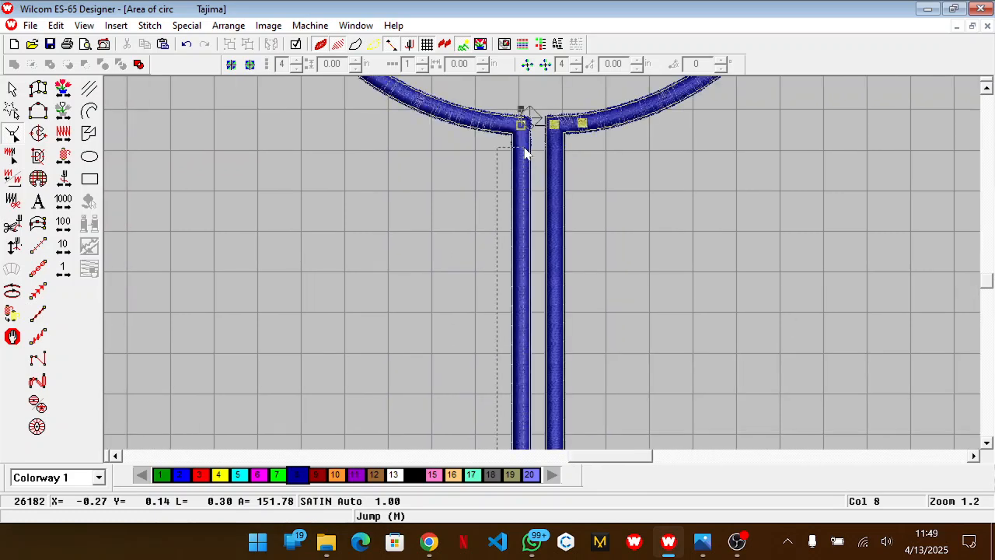
scroll(548, 163, up, 1)
scroll(547, 162, down, 4)
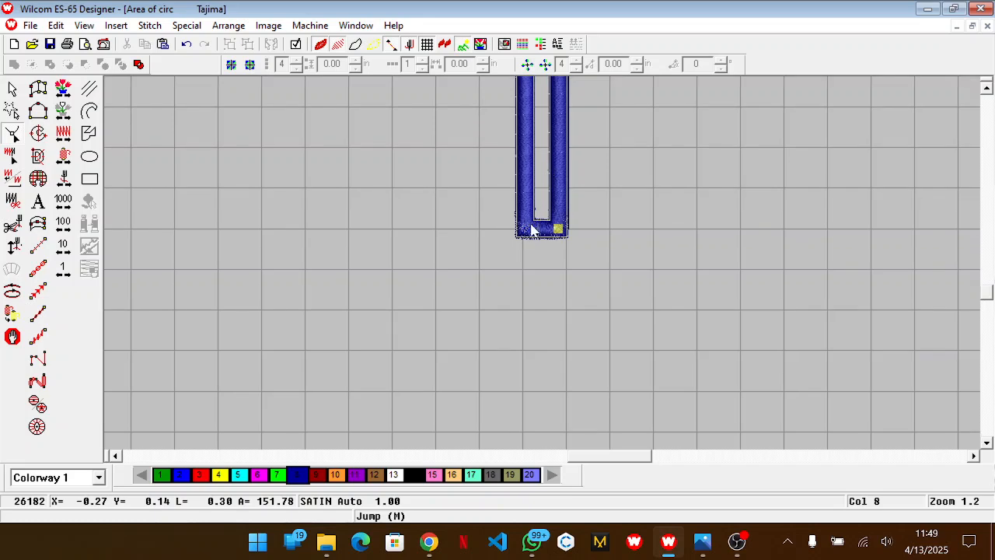
drag(528, 230, 541, 230)
scroll(541, 230, up, 3)
key(shift+z)
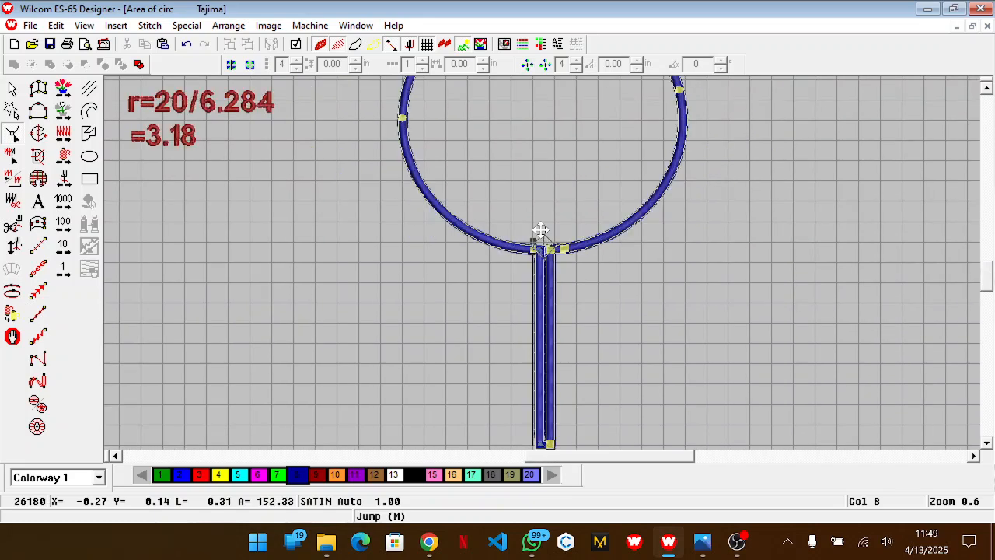
key(shift+l)
key(Escape)
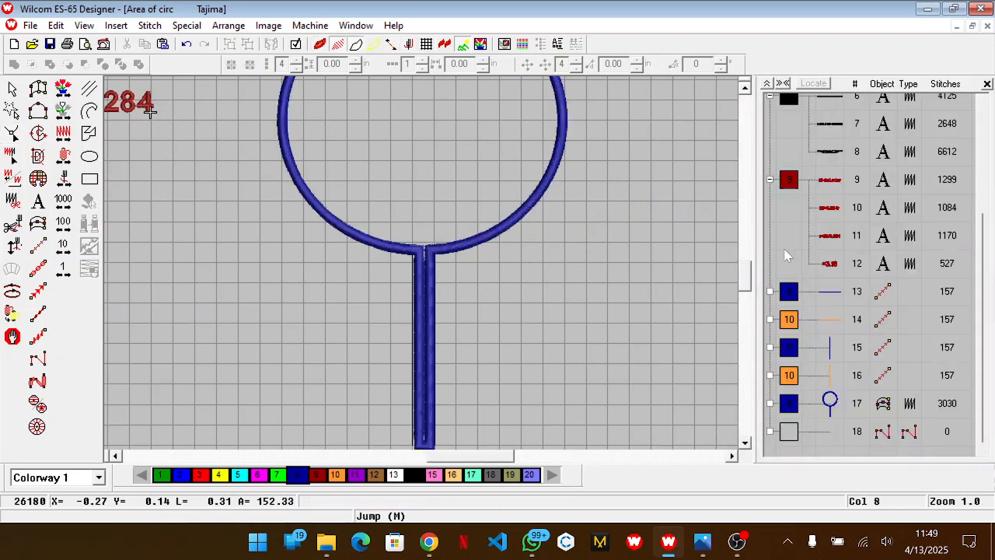
Inspect the gap between the blue outline's two vertical lines along their length.
key(Escape)
scroll(438, 318, down, 1)
key(z)
key(z)
scroll(436, 192, up, 2)
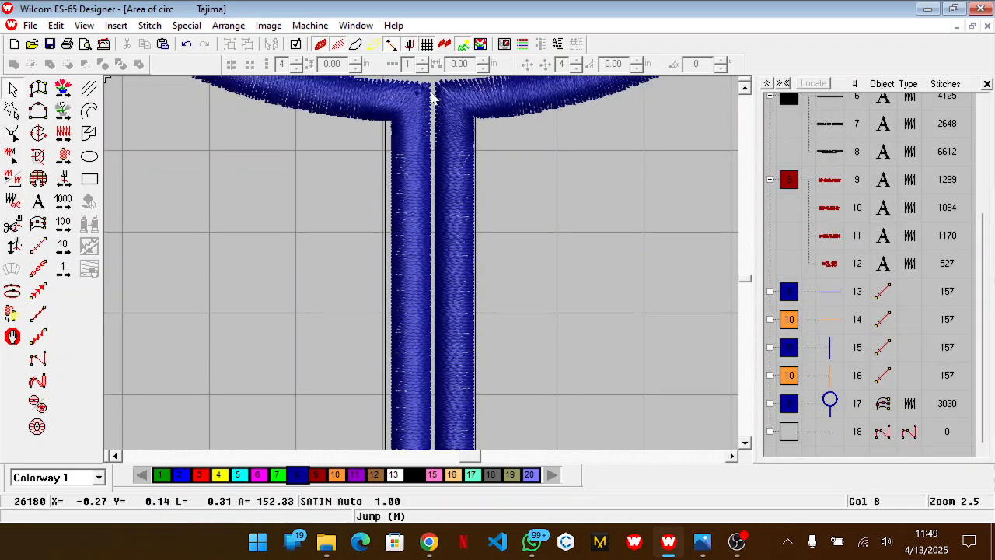
scroll(434, 374, down, 2)
key(shift+z)
key(z)
key(z)
key(z)
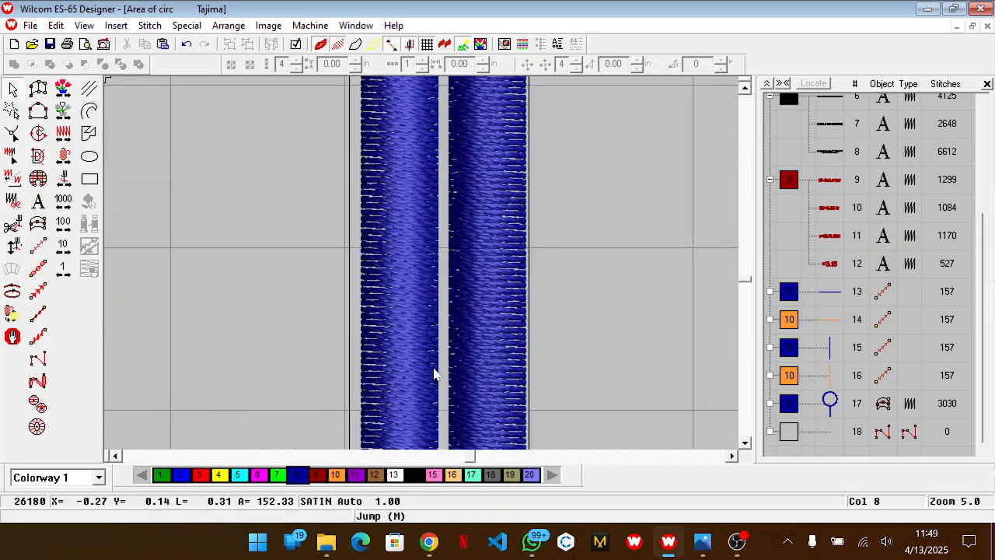
key(shift+z)
key(shift+z)
key(shift+z)
key(shift+z)
scroll(434, 375, down, 1)
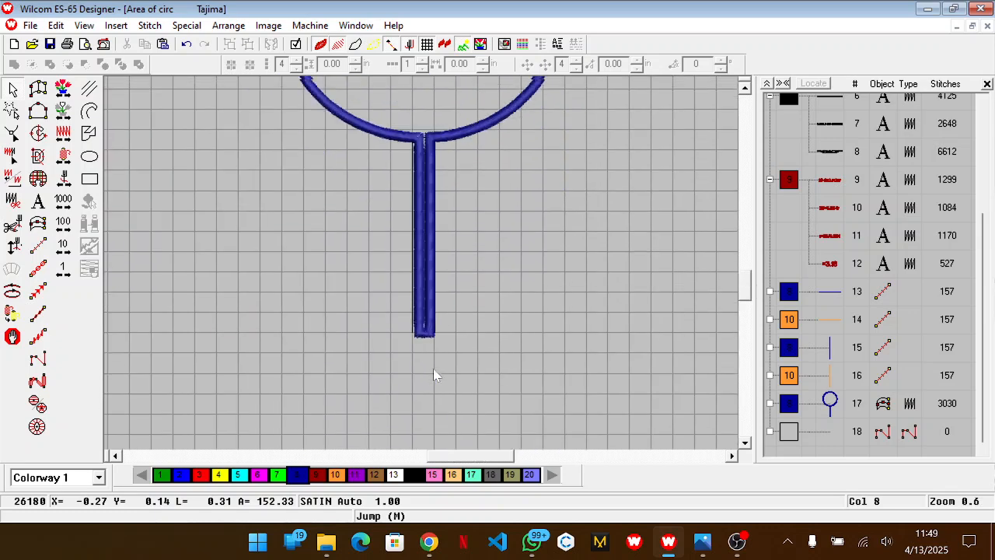
Compare the whole blue neck outline with the green outline and the surrounding notes.
key(shift+z)
scroll(433, 375, up, 1)
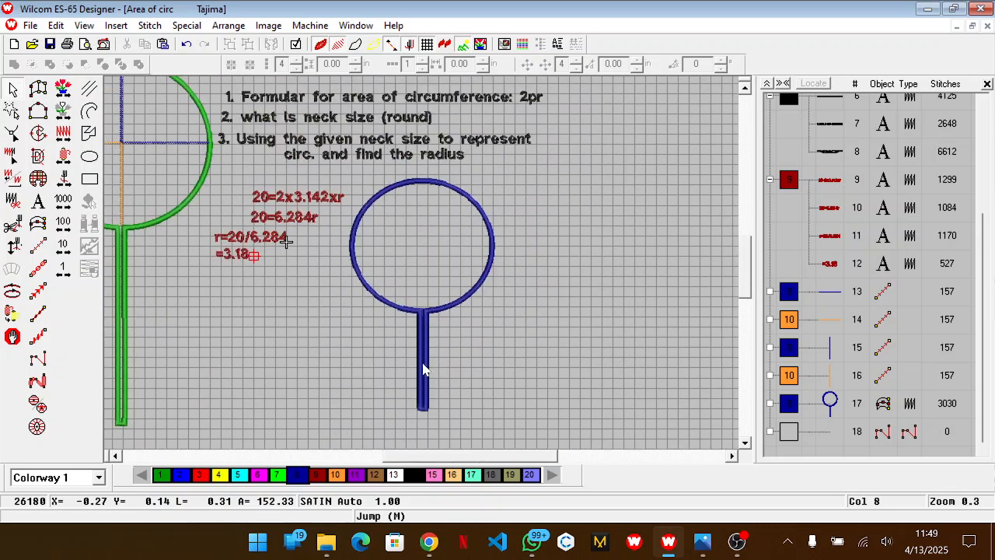
scroll(464, 363, up, 1)
key(shift+z)
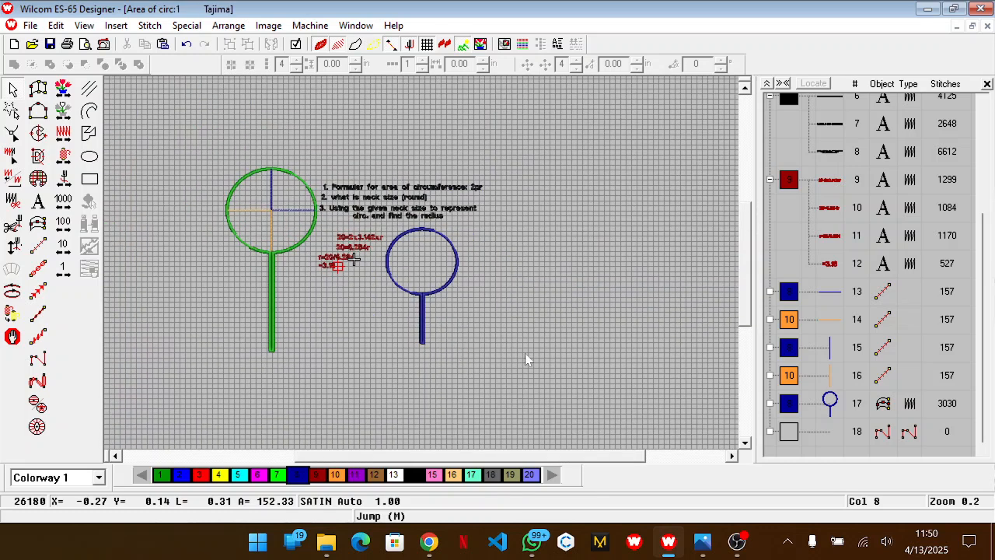
key(z)
scroll(526, 356, up, 2)
scroll(477, 306, down, 5)
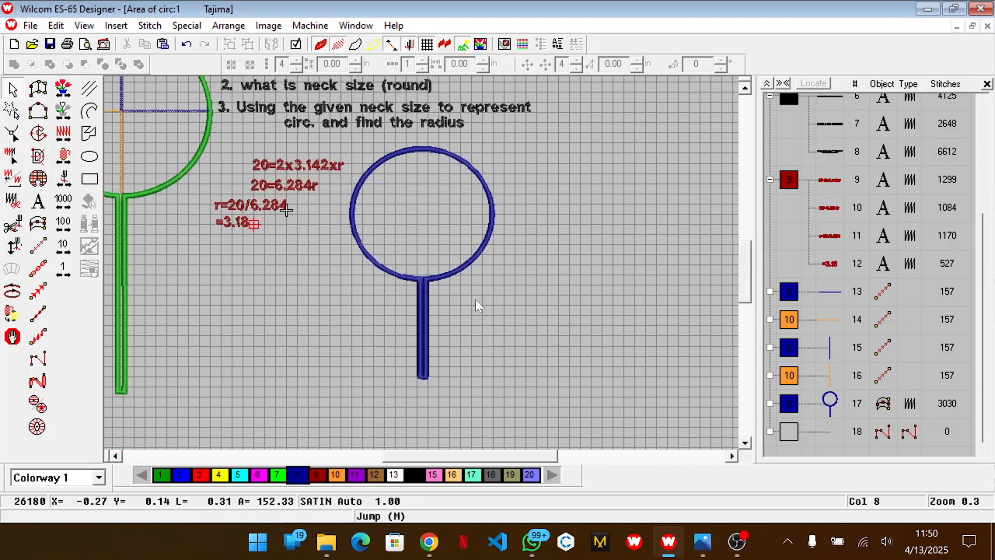
scroll(477, 306, up, 4)
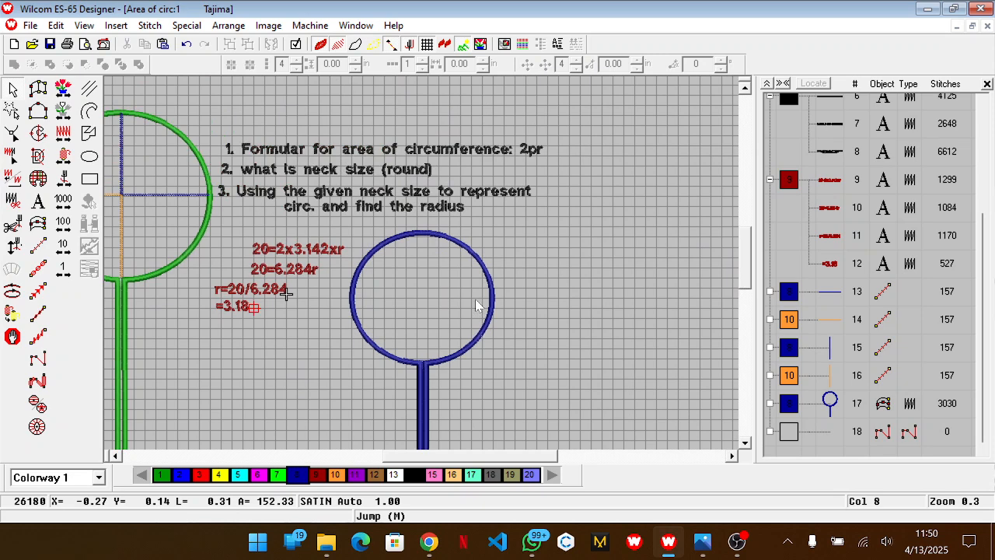
key(z)
scroll(477, 305, down, 2)
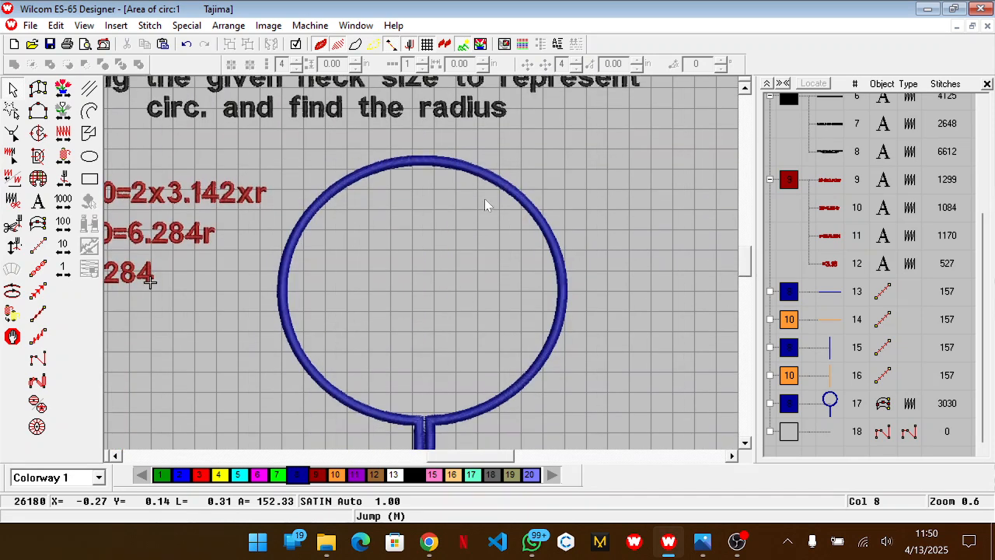
key(shift+z)
key(shift+z)
scroll(563, 267, down, 3)
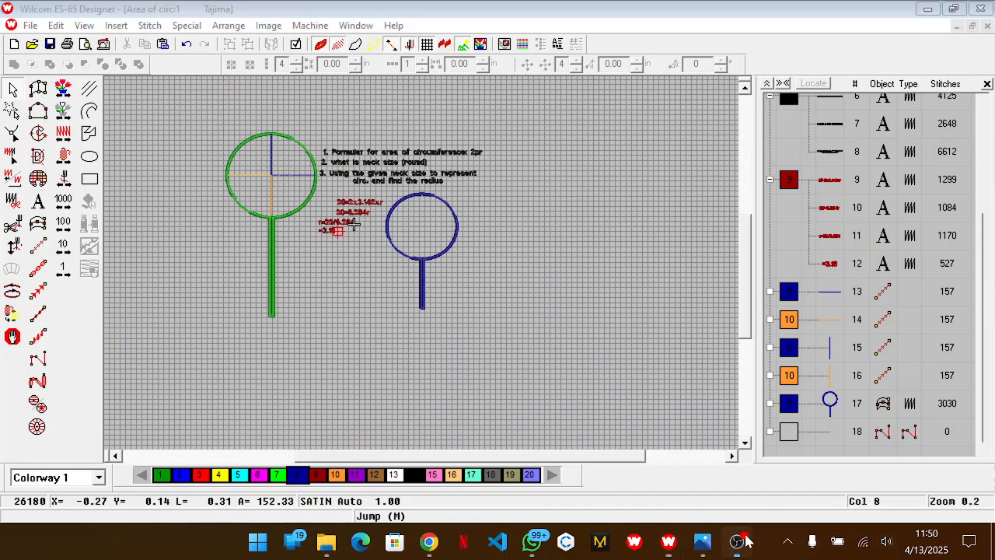
click(740, 541)
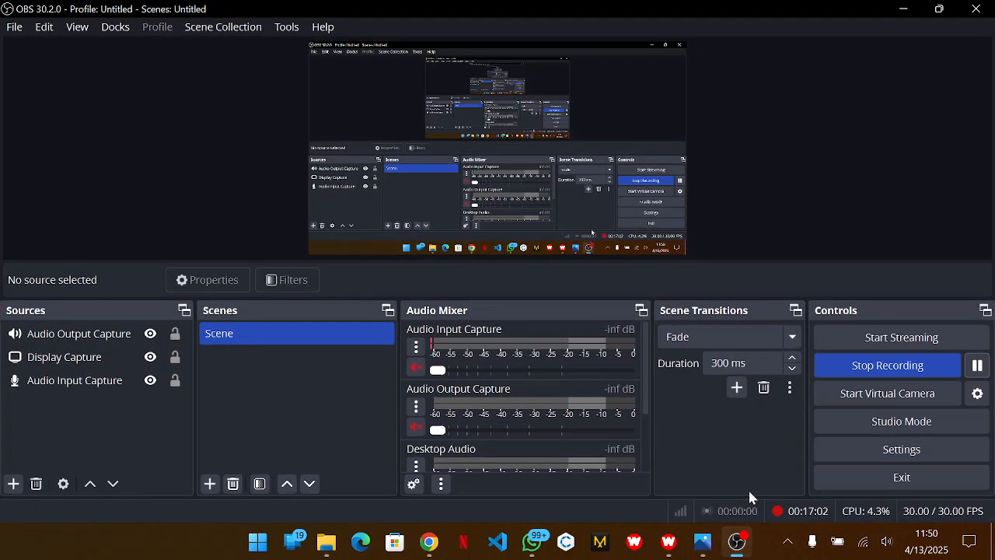
click(901, 11)
Review the blue neck outline alongside the radius calculation, the formula notes and the green outline.
scroll(466, 260, up, 4)
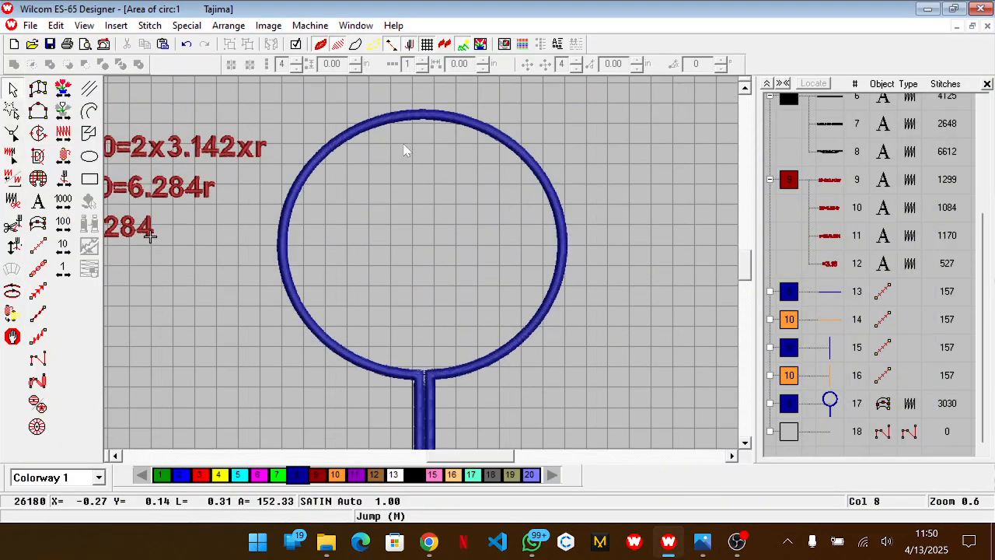
click(556, 300)
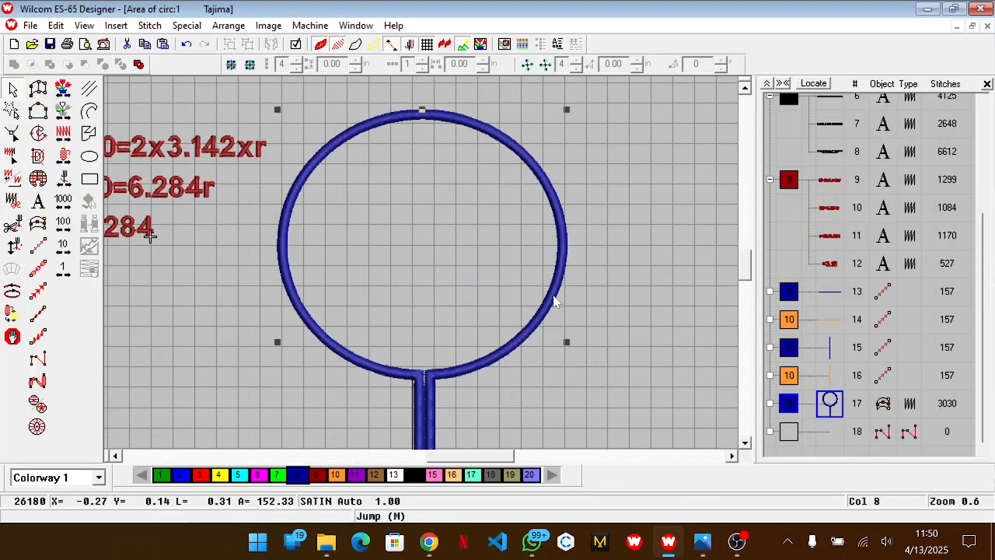
key(shift+z)
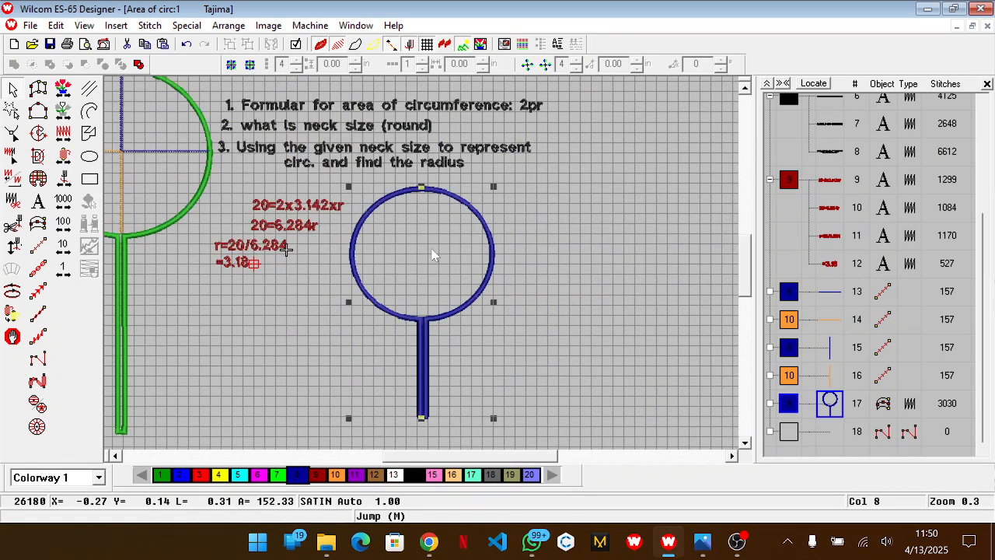
click(531, 263)
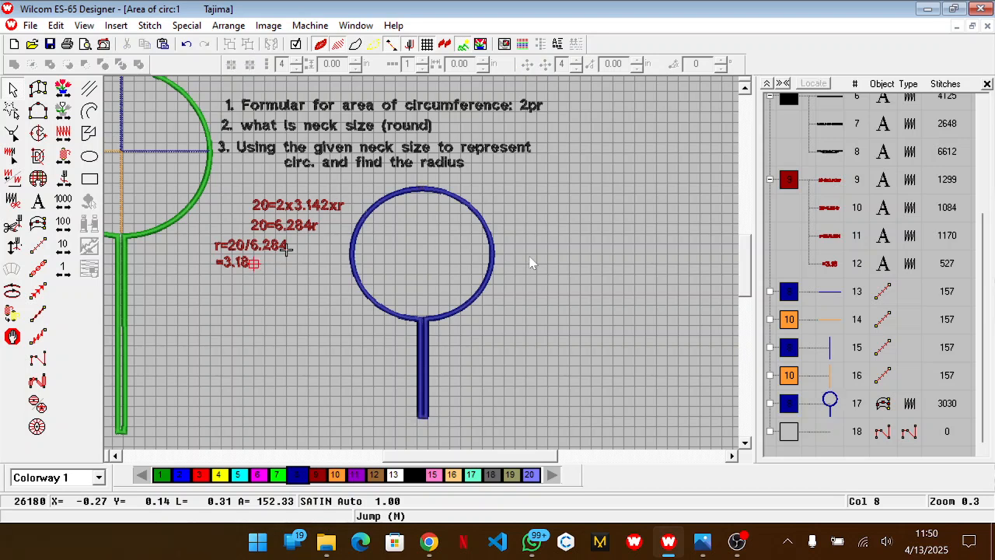
drag(531, 457, 525, 457)
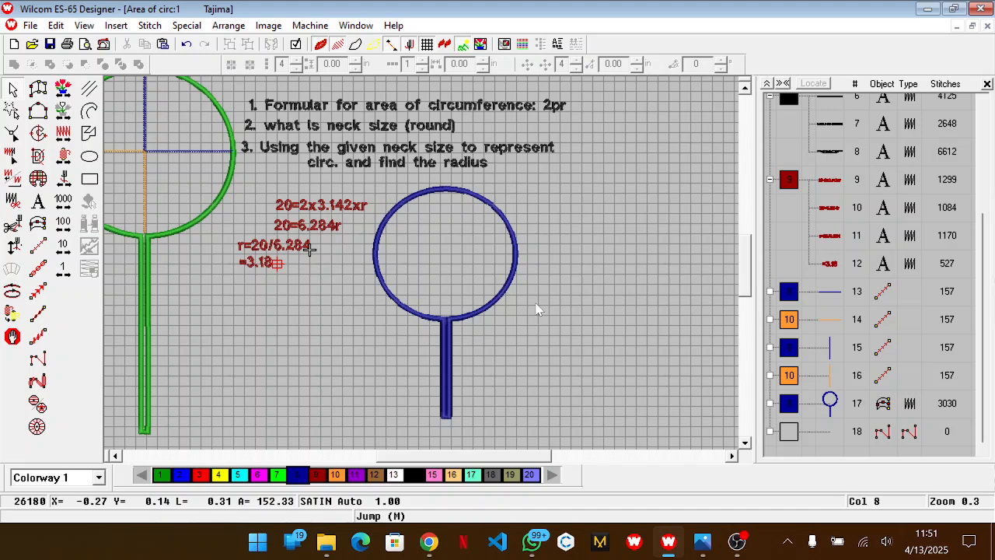
key(z)
scroll(535, 309, up, 3)
key(shift+z)
scroll(536, 310, down, 3)
key(z)
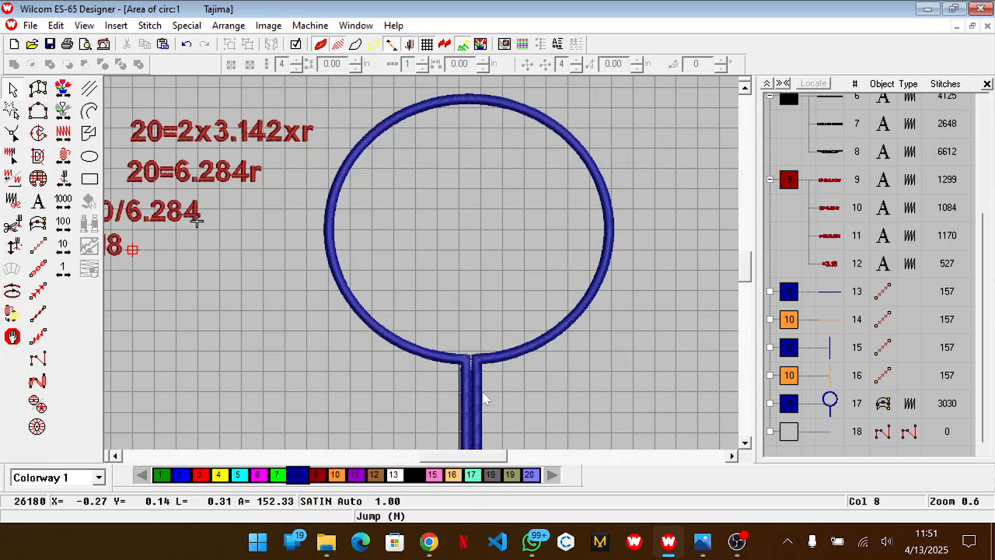
drag(483, 453, 451, 457)
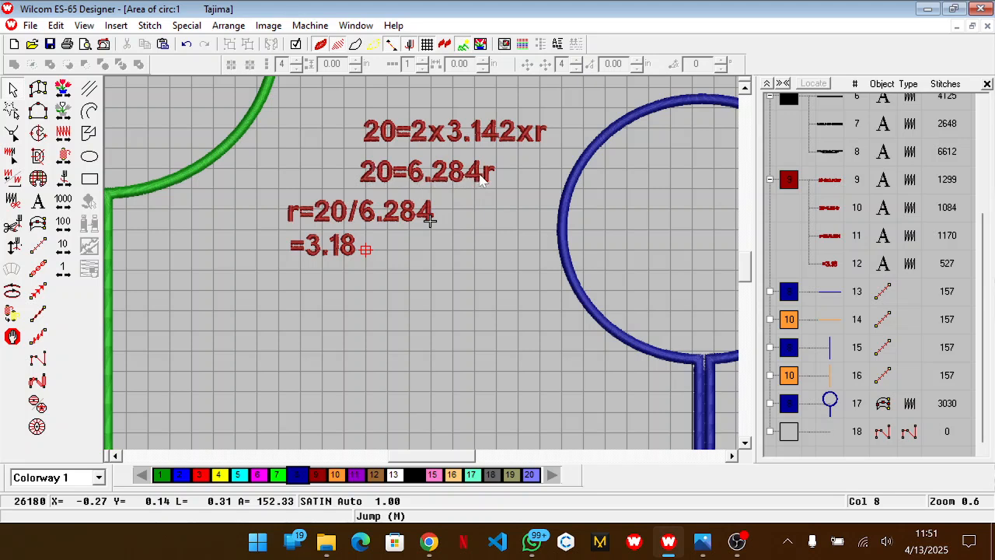
key(shift+z)
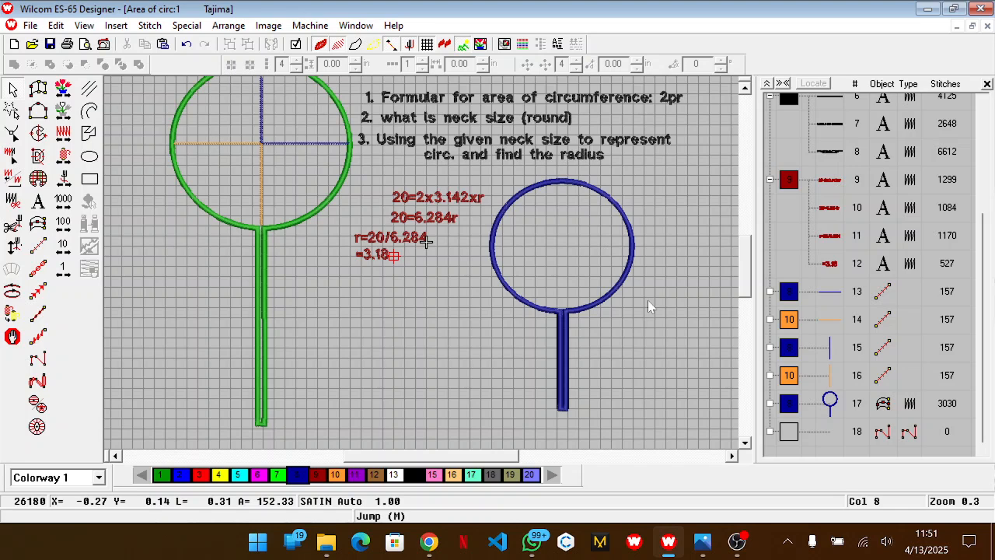
scroll(650, 306, up, 1)
scroll(649, 306, up, 1)
key(0)
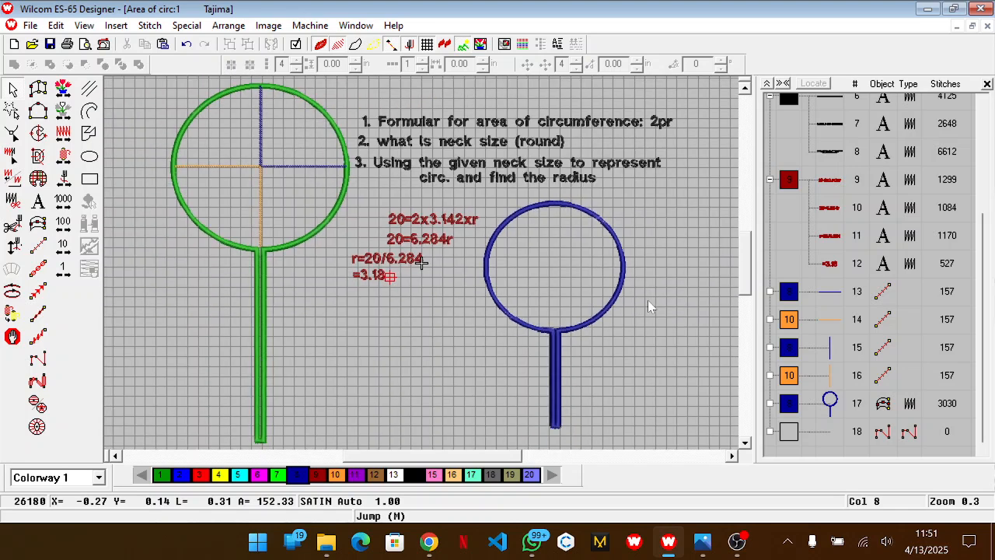
scroll(650, 307, up, 3)
key(shift+z)
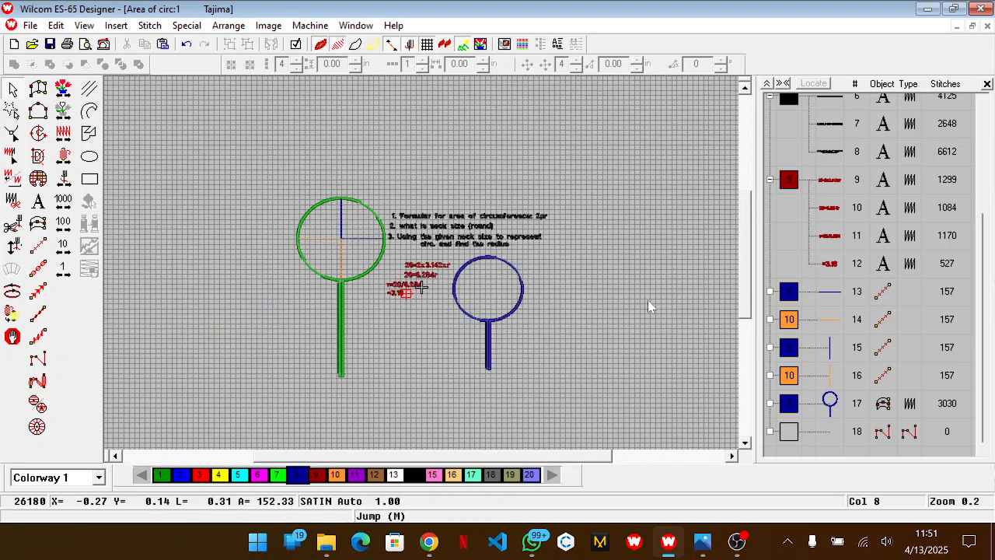
Draw a rectangle around both neck outlines and all the notes, and fill it with white, colour 13.
click(90, 179)
click(259, 151)
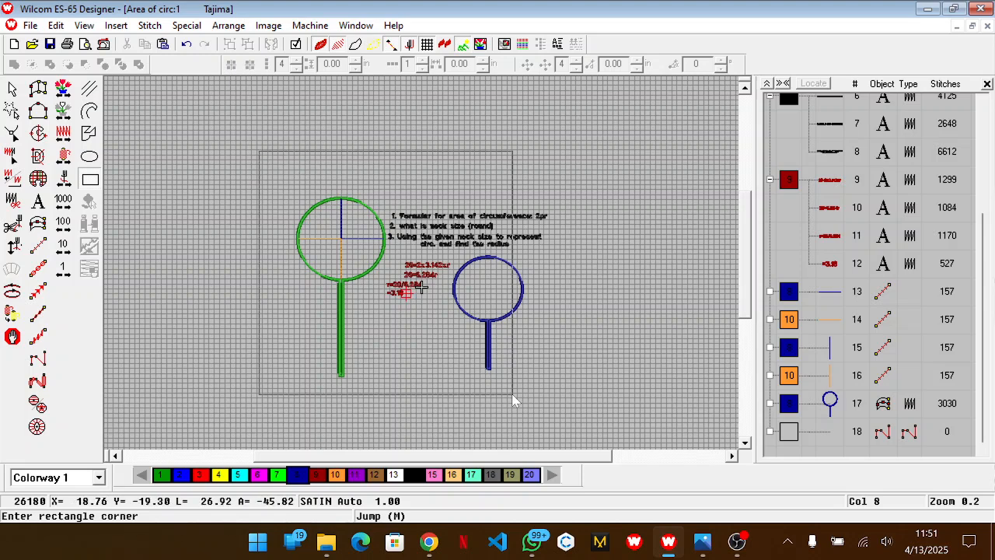
click(576, 417)
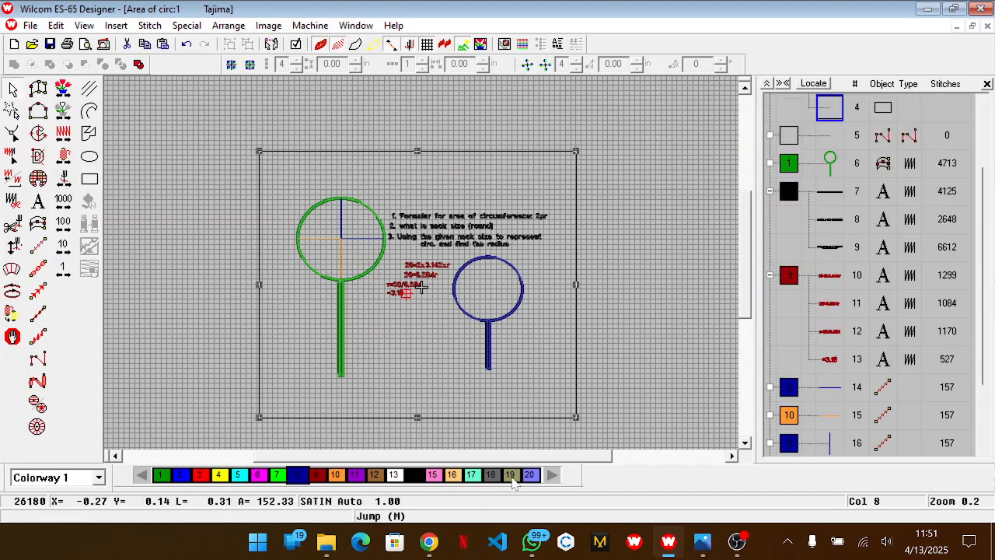
click(511, 476)
click(394, 475)
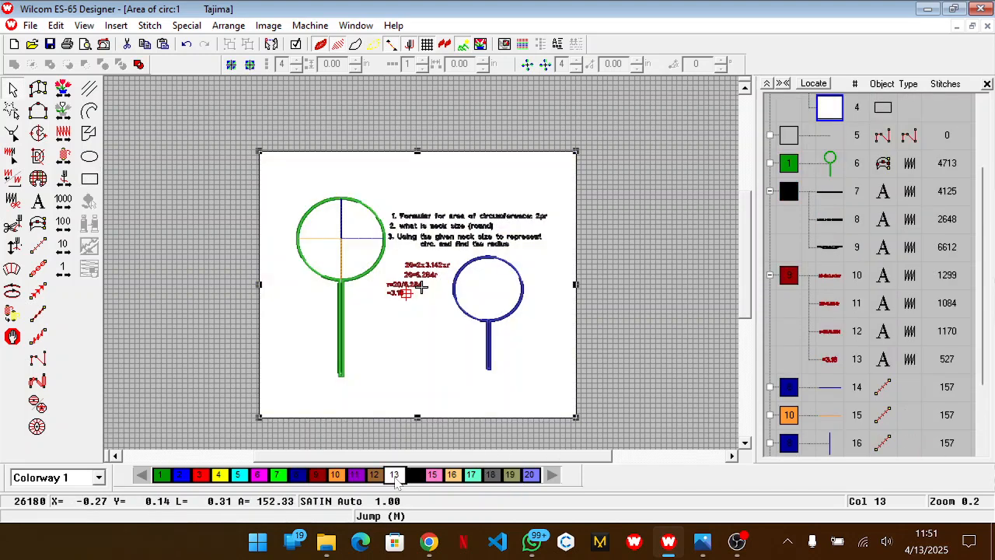
Examine both neck outlines and the calculation against the white background, down to the ends of the vertical lines.
key(z)
mouse_move(461, 459)
mouse_down()
mouse_move(432, 457)
mouse_move(451, 462)
mouse_up()
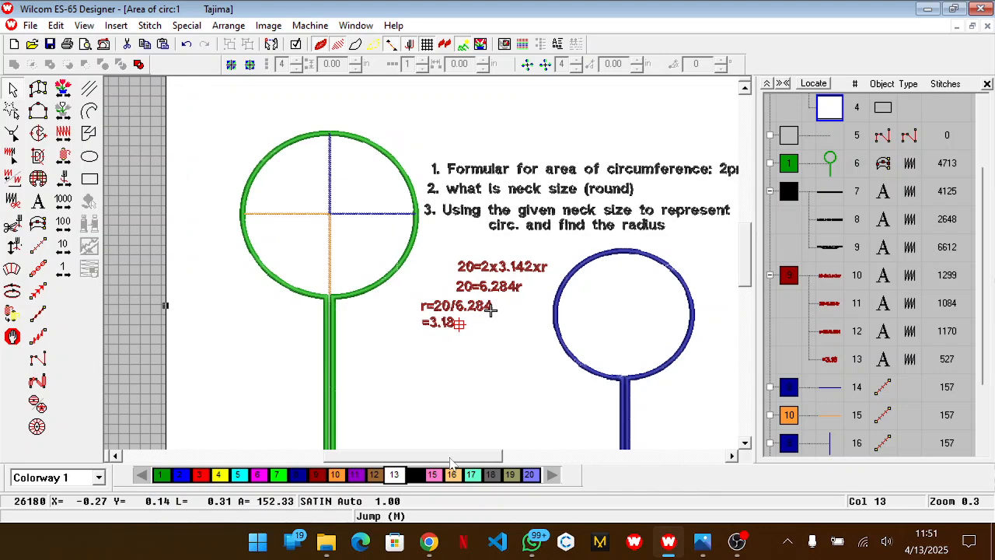
key(z)
key(shift+z)
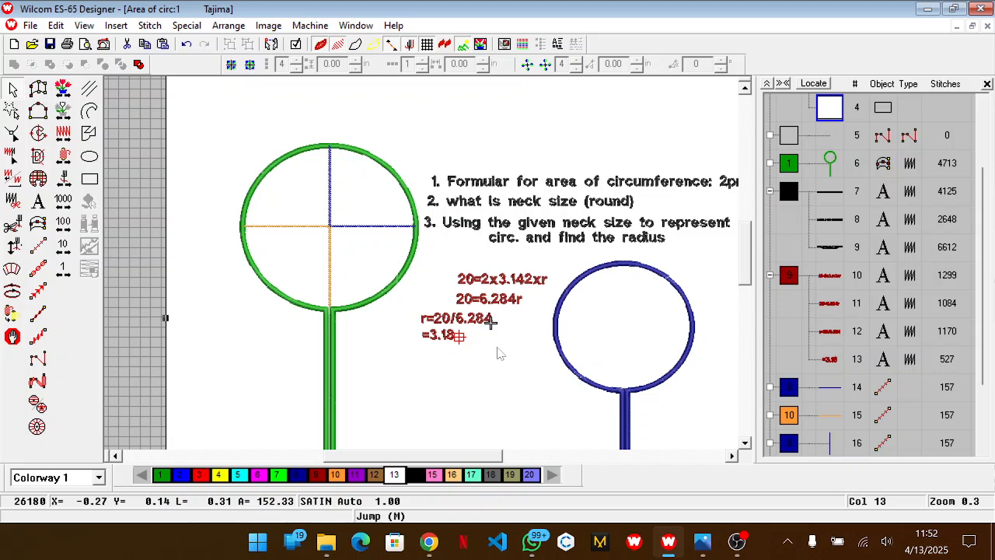
scroll(500, 353, down, 1)
scroll(606, 345, down, 1)
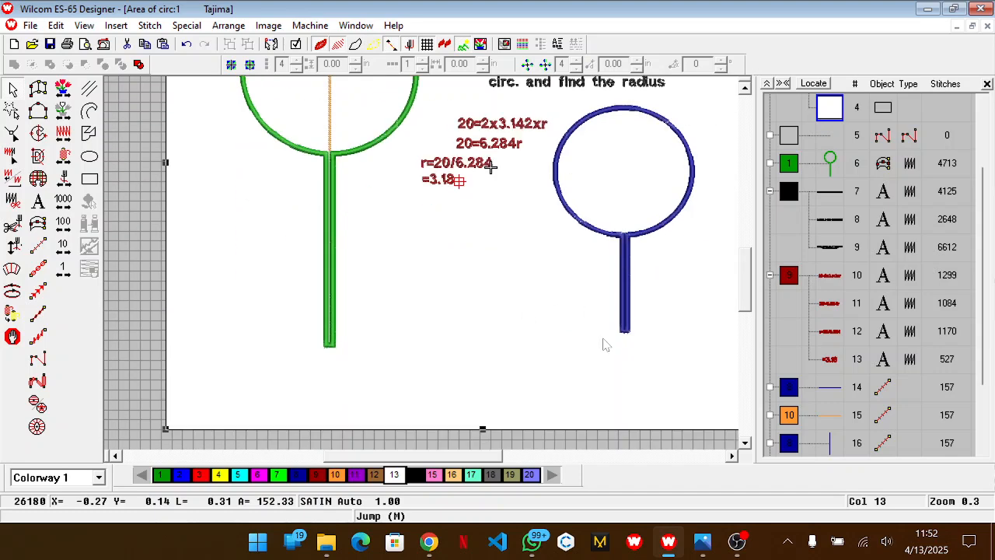